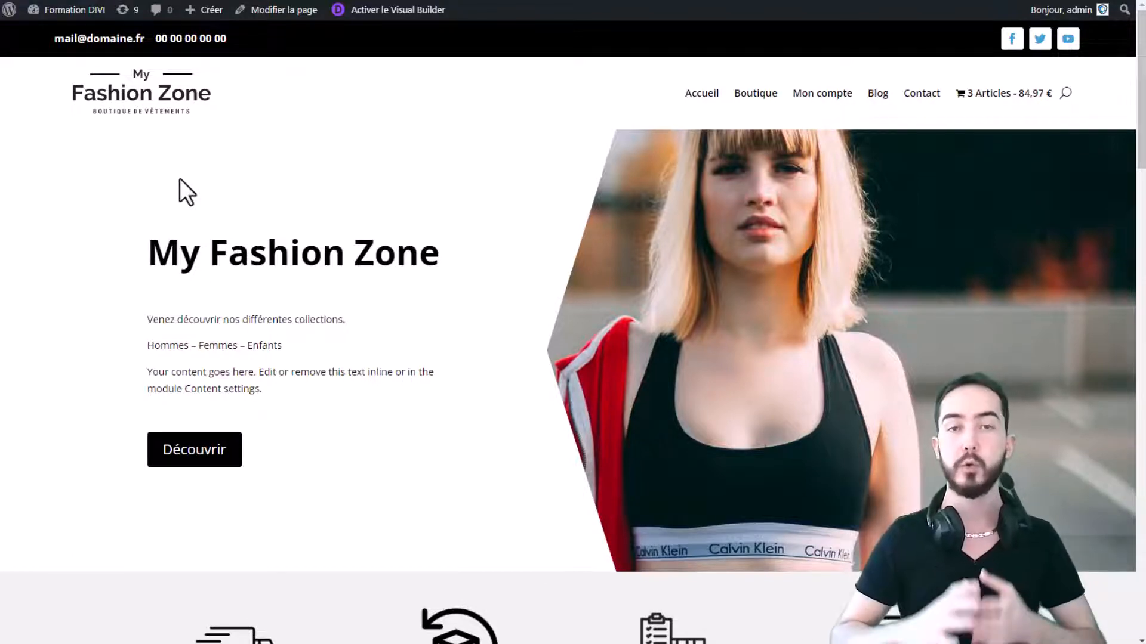
Step: Go from the shop's home page to the site administration and open the product attributes page
click(68, 11)
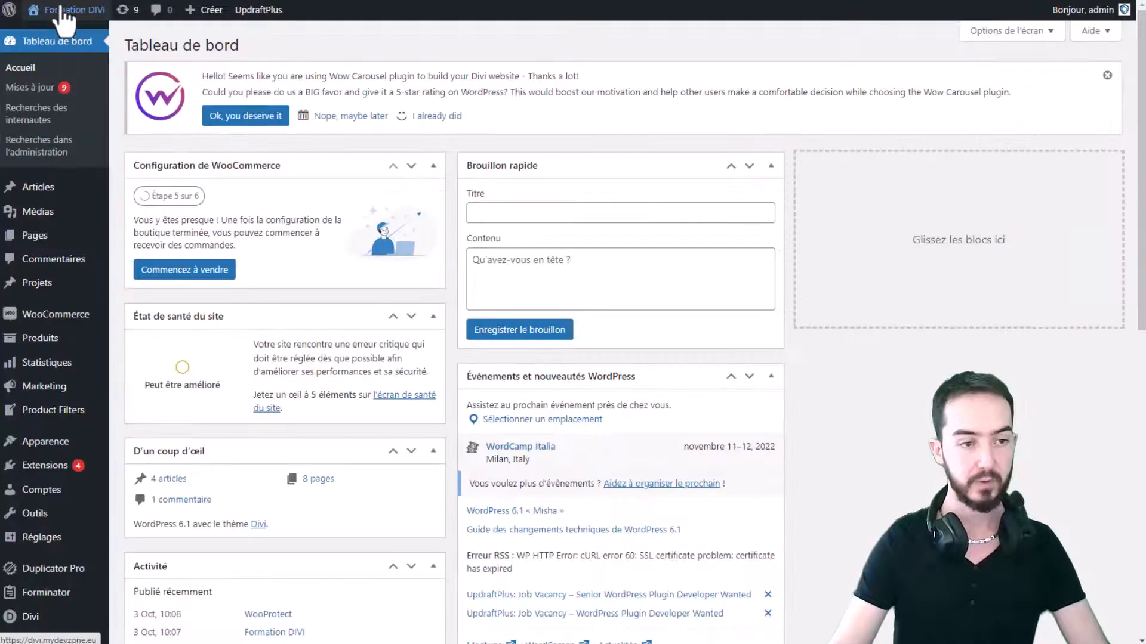
mouse_move(53, 339)
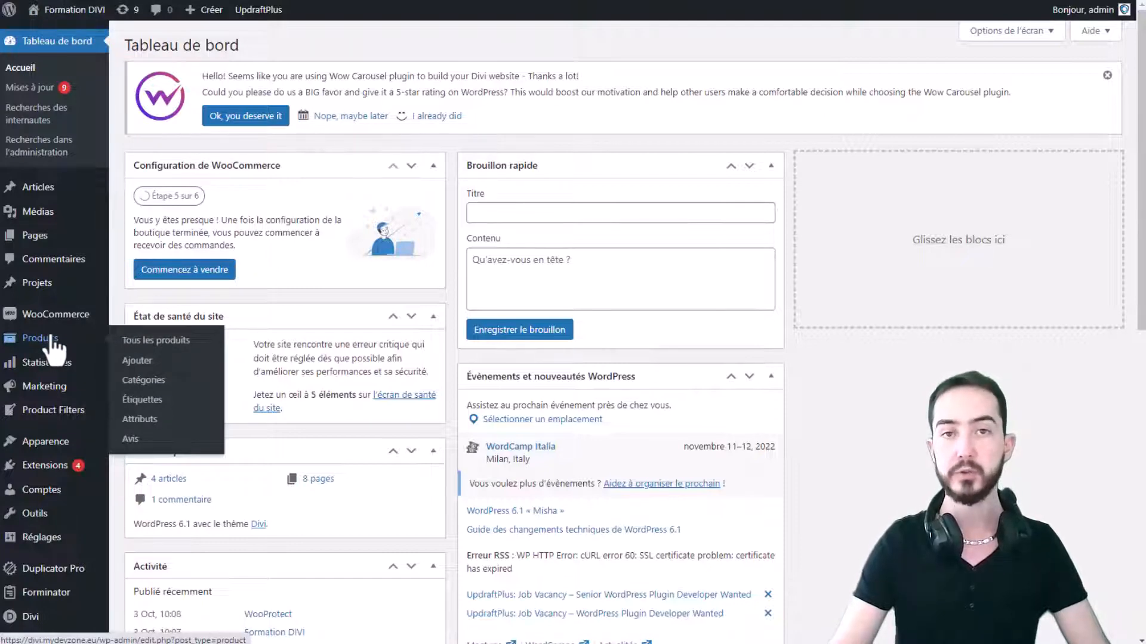
click(138, 420)
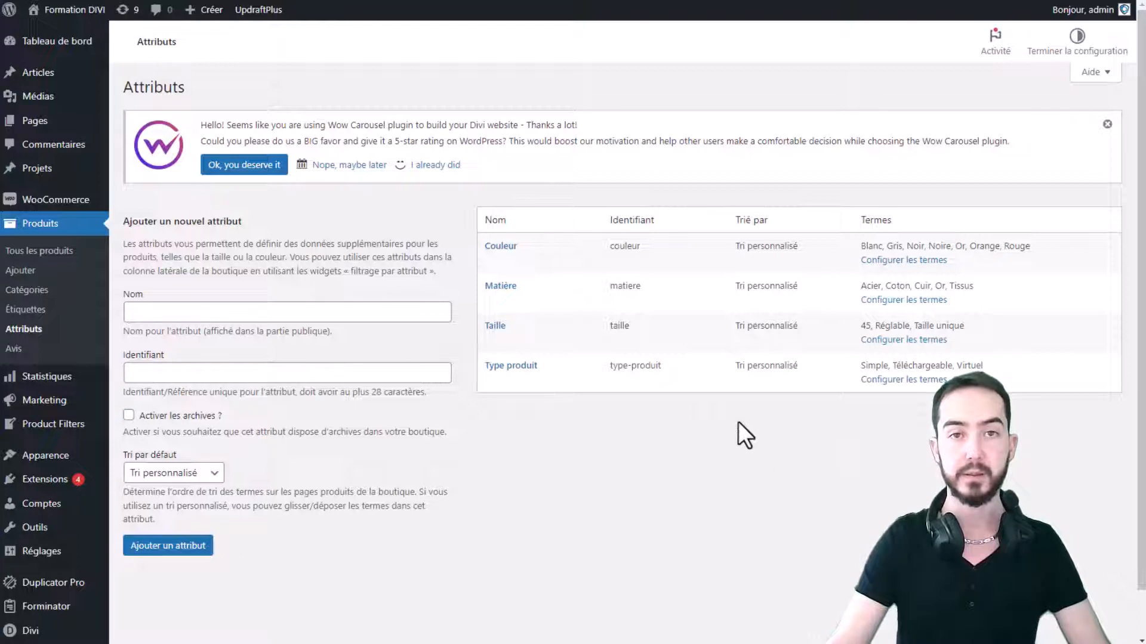
Step: Add a new product attribute named "Size" with the default custom sort order
click(178, 310)
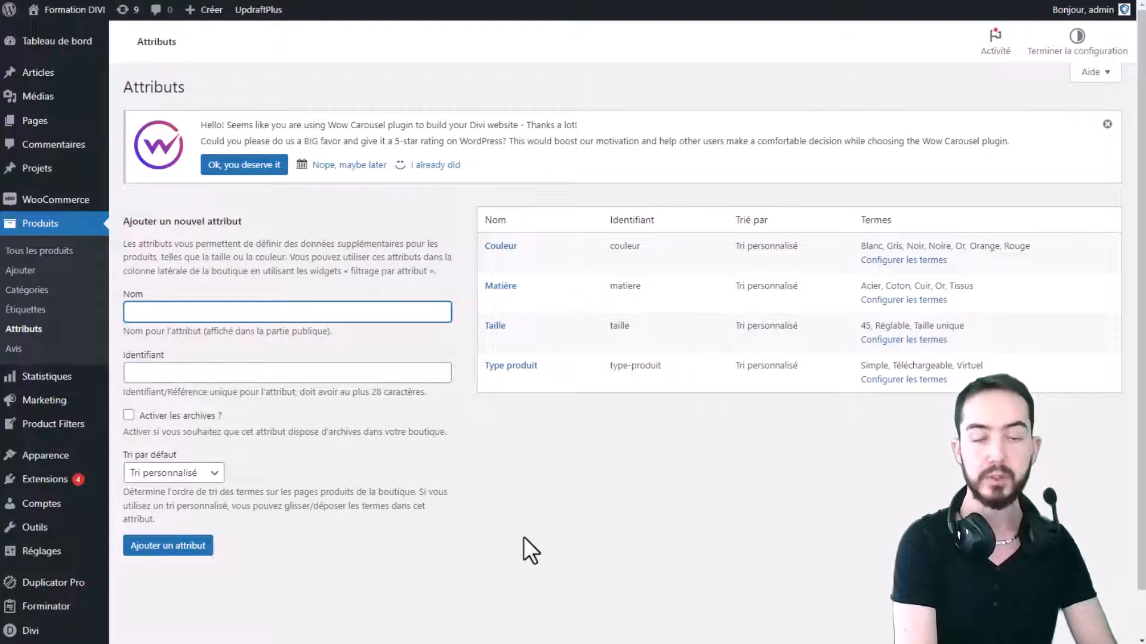
text(Size)
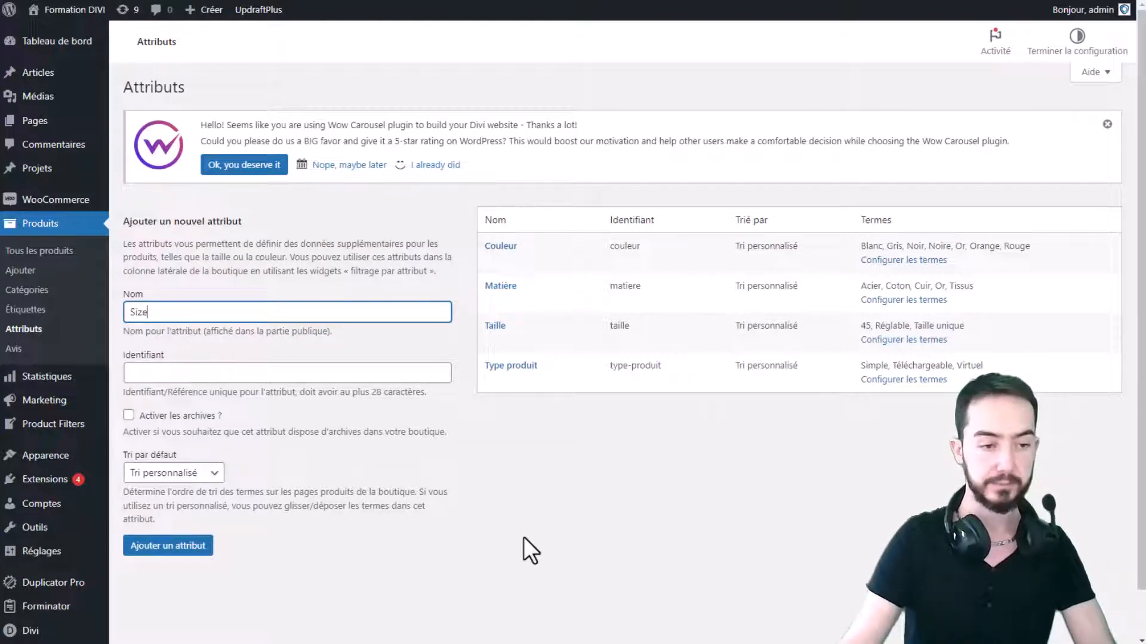
click(233, 576)
click(163, 546)
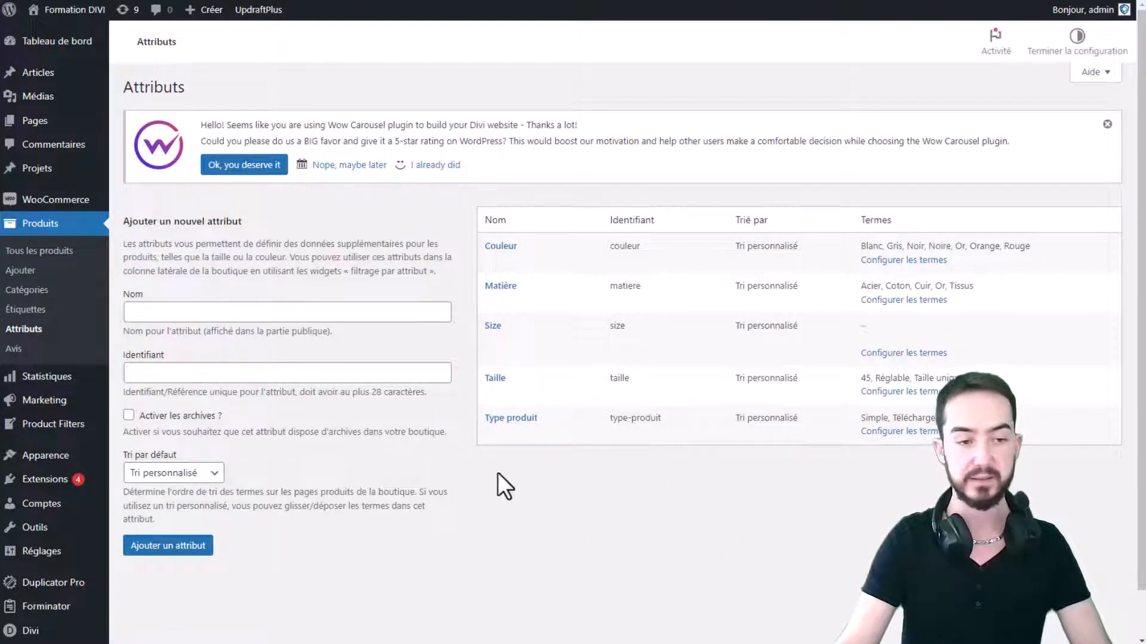
click(193, 311)
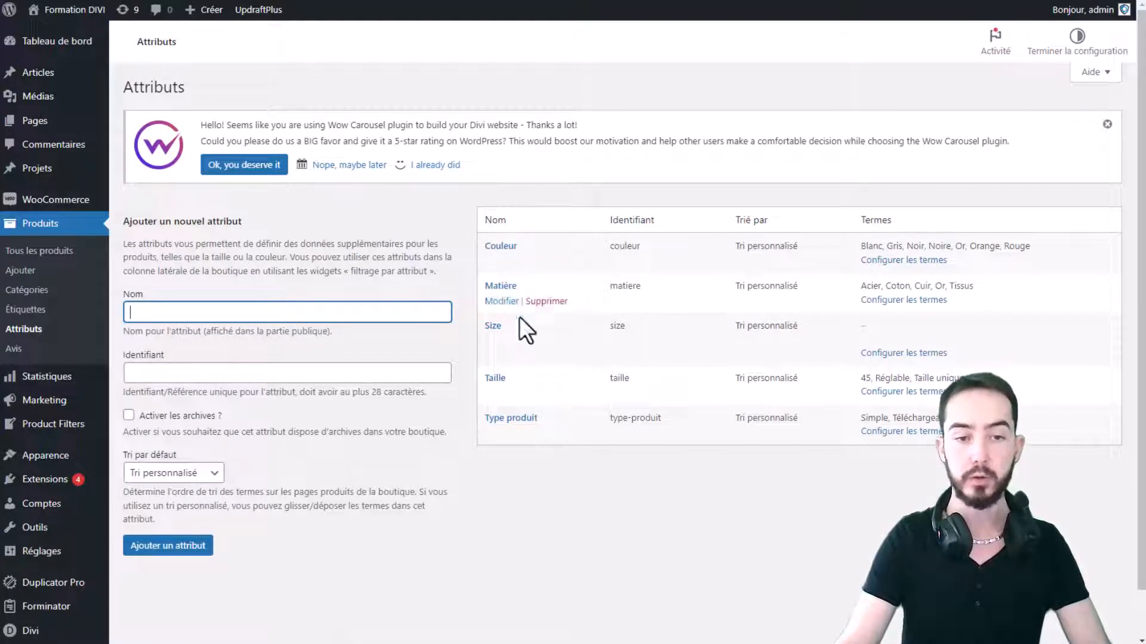
click(537, 487)
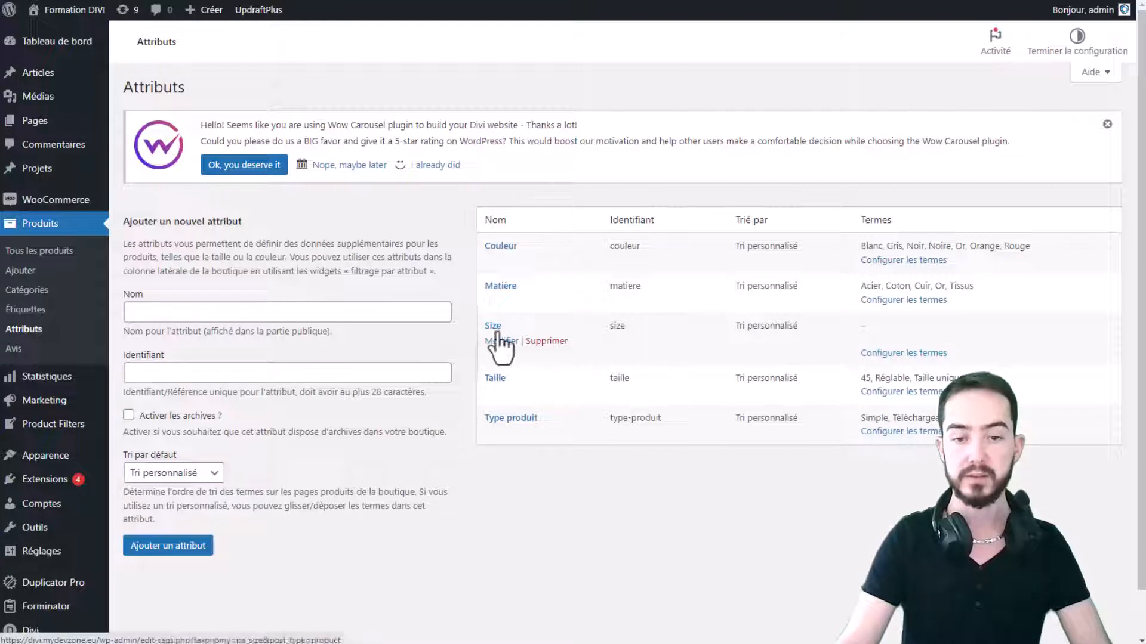
Step: Add the terms S, M and L to the Size attribute and return to the attribute list
click(882, 357)
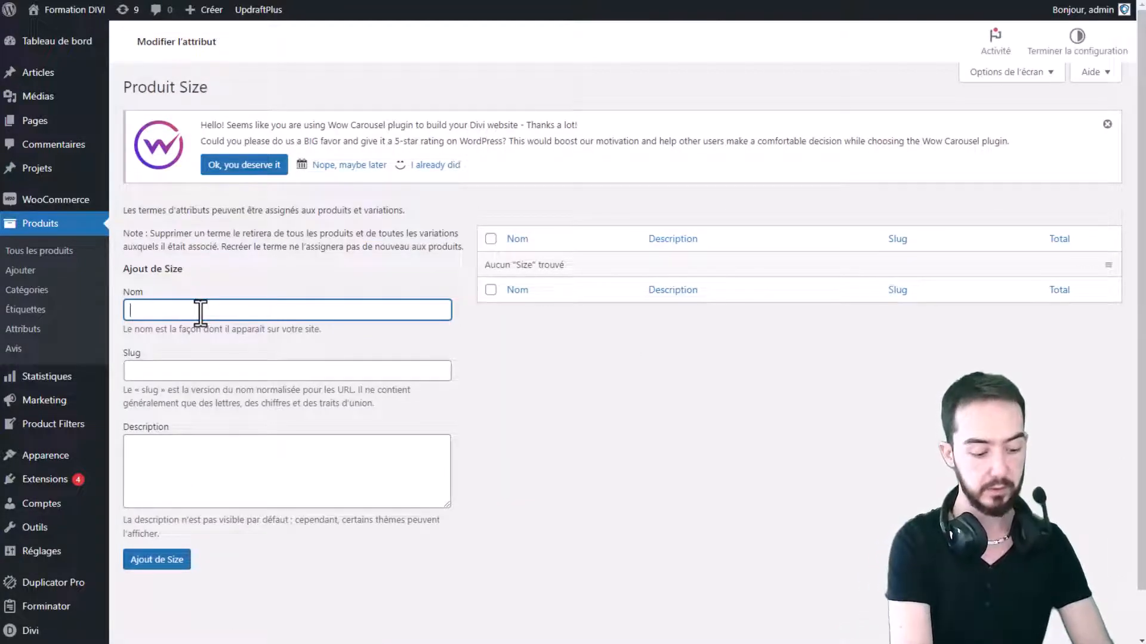
text(S)
click(160, 562)
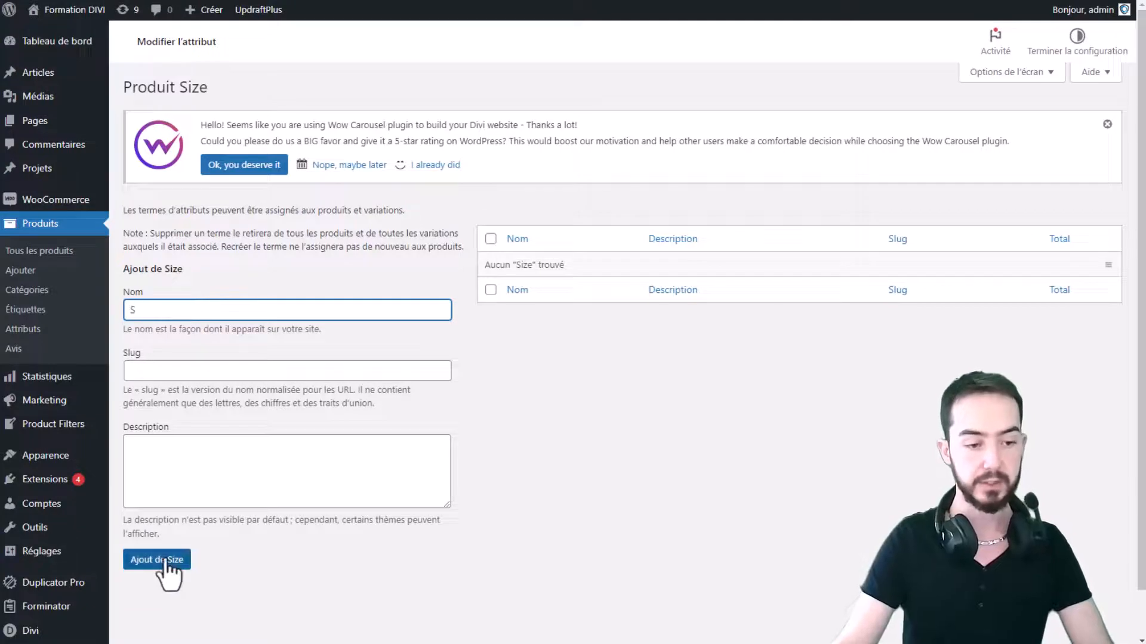
click(214, 346)
text(M)
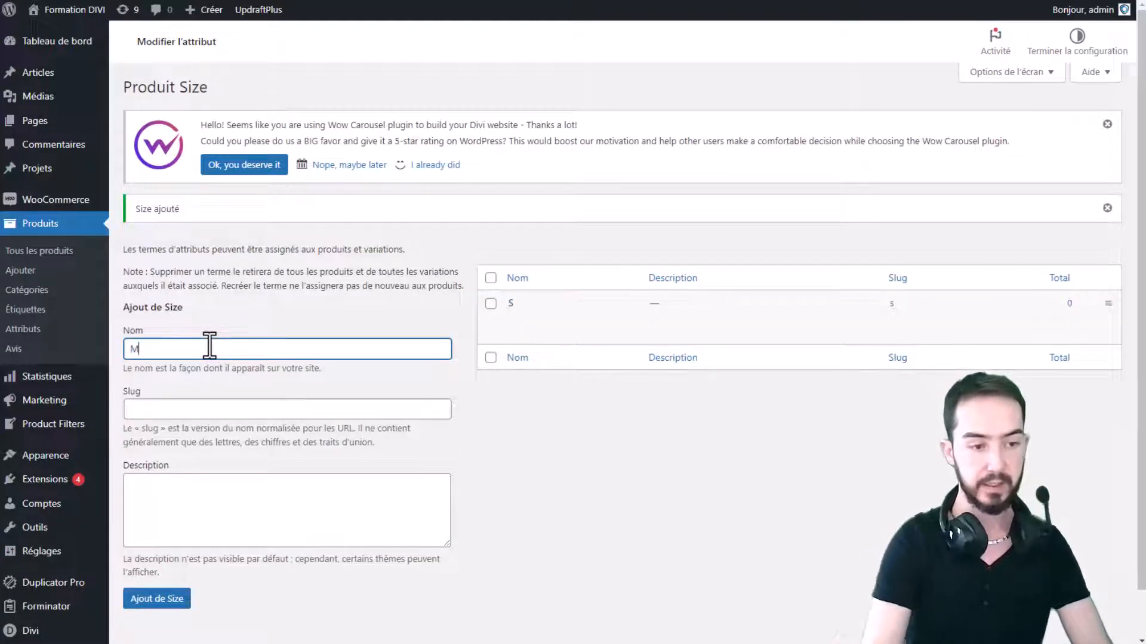
click(141, 606)
click(215, 347)
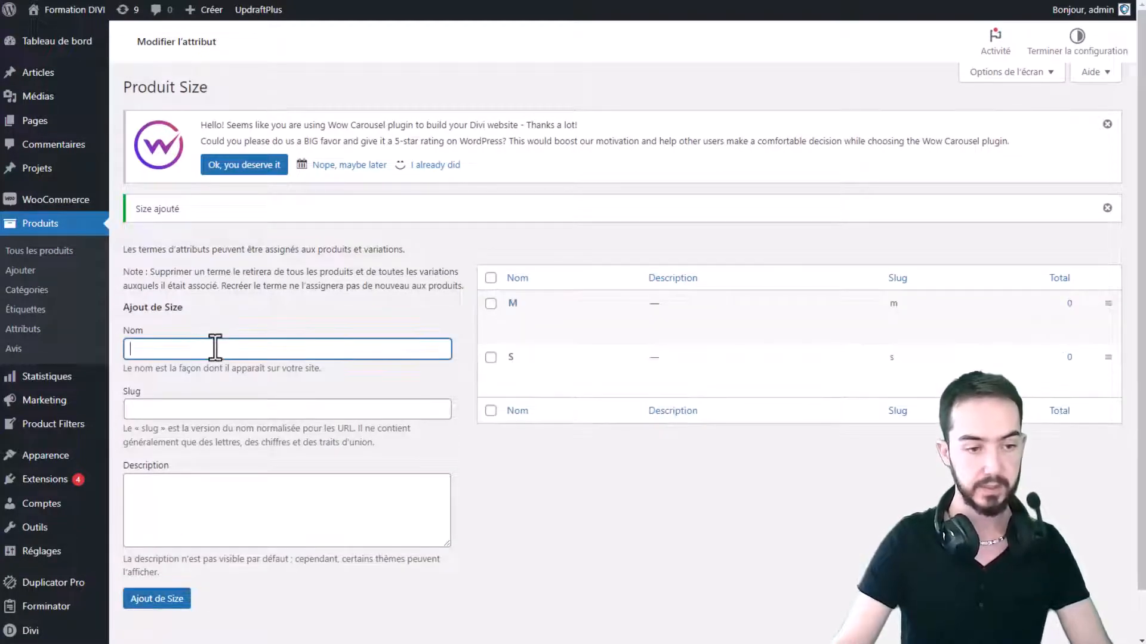
text(L)
click(176, 602)
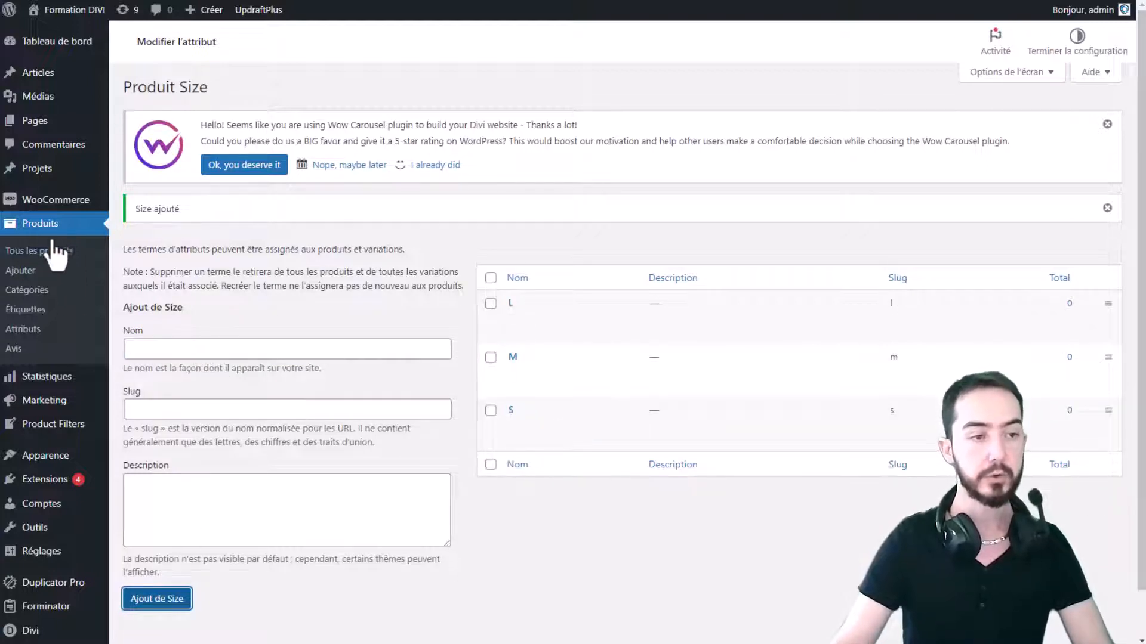
click(24, 329)
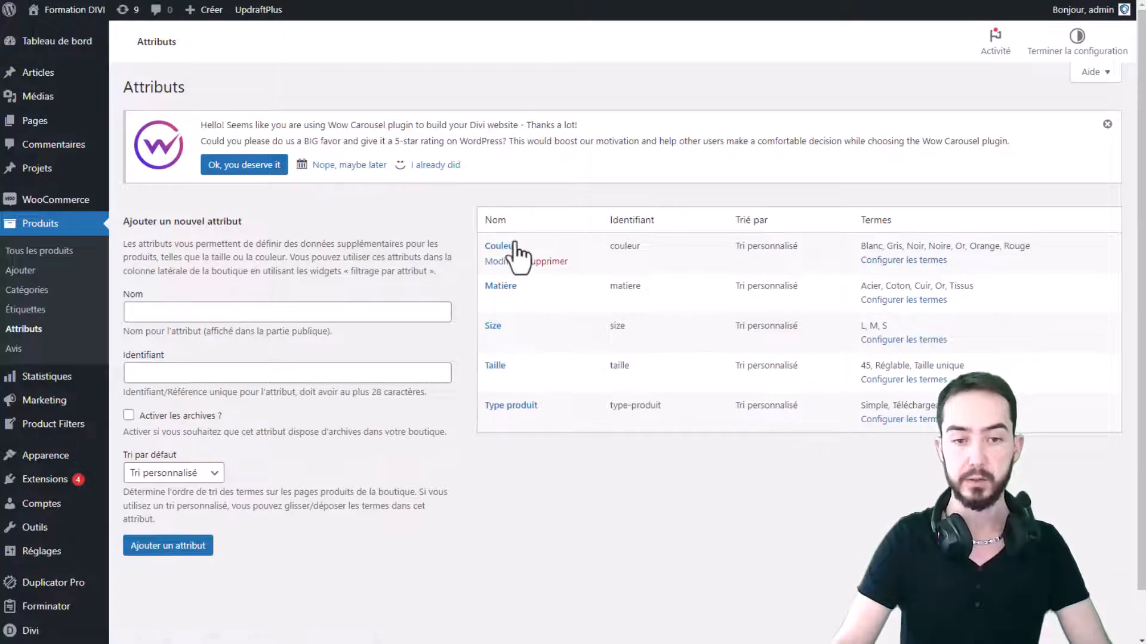
Step: Start a new product from the product list and name it "Produit Variable"
click(23, 253)
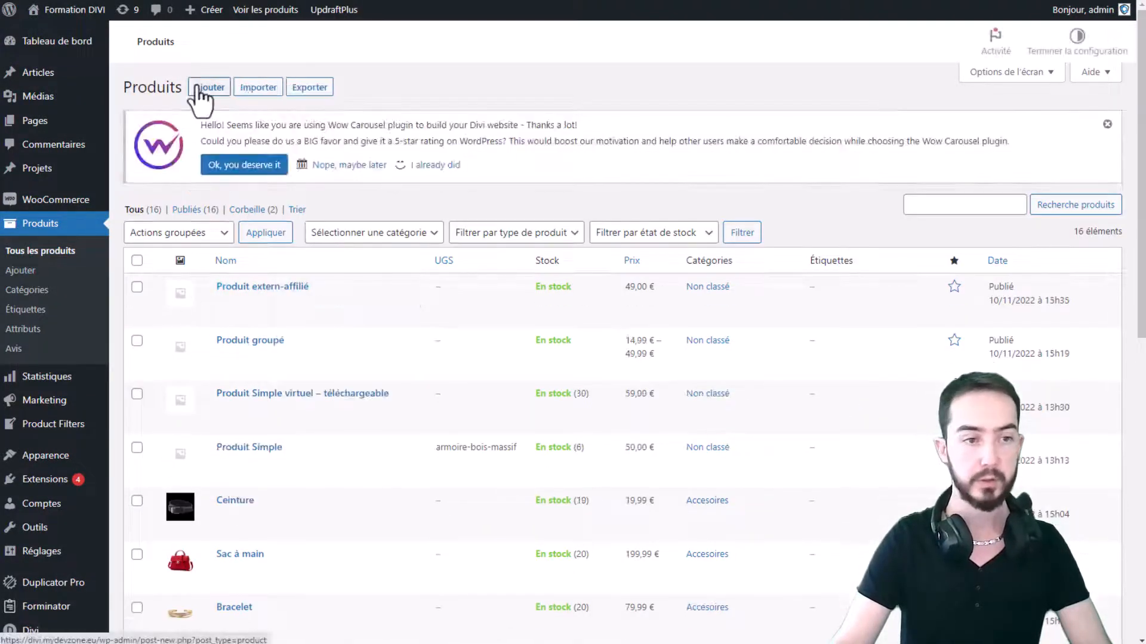
click(197, 88)
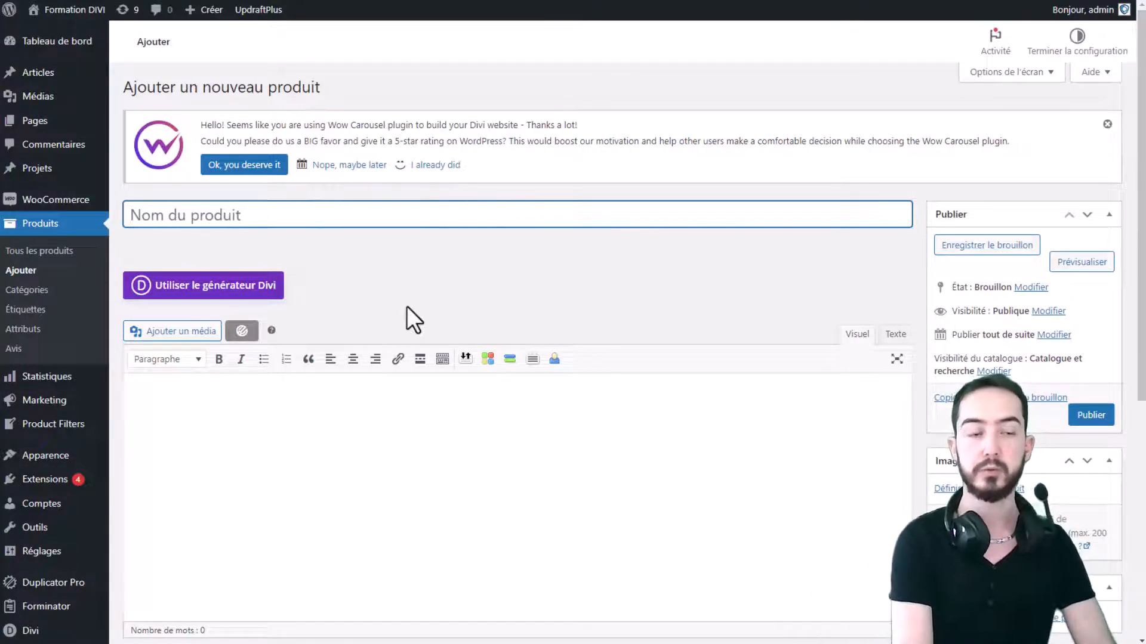
text(Produ)
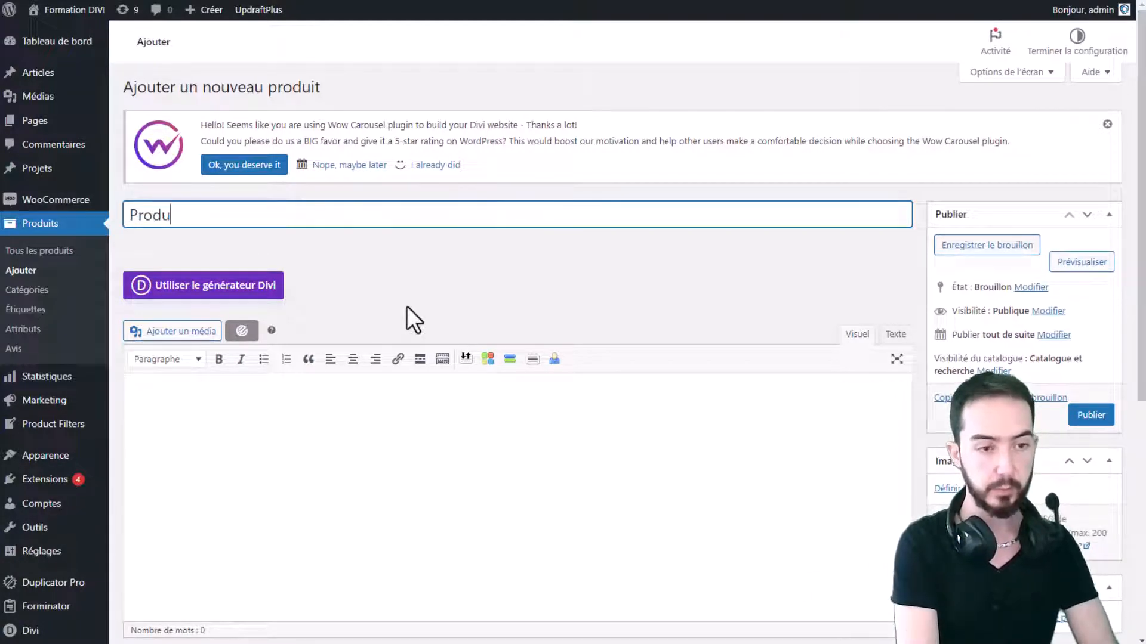
text(it Variable)
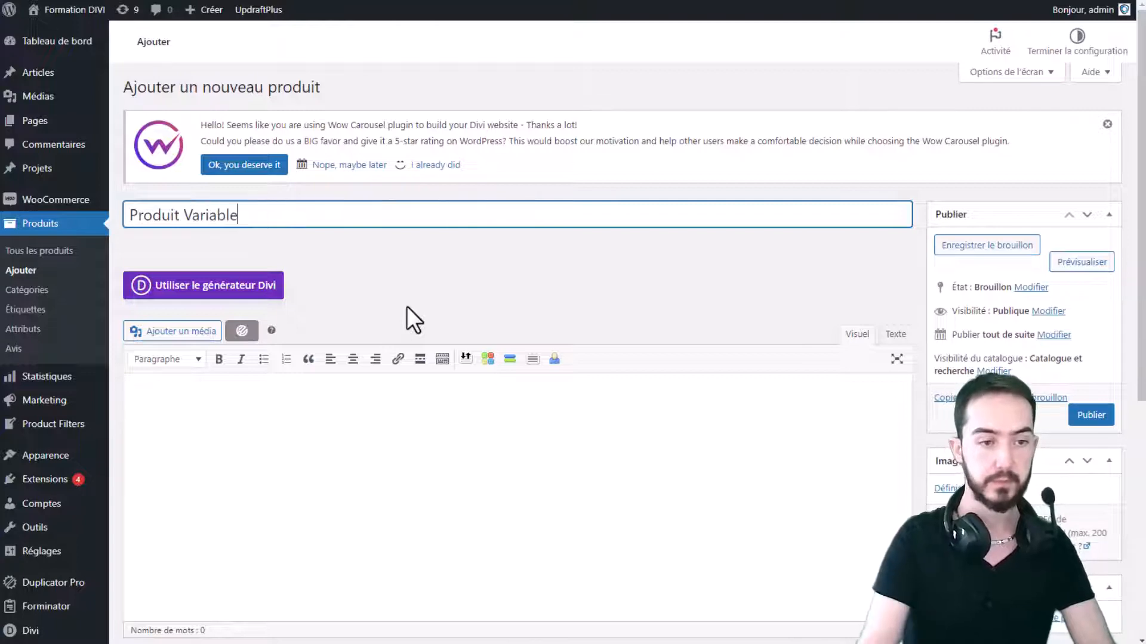
drag(337, 225, 121, 213)
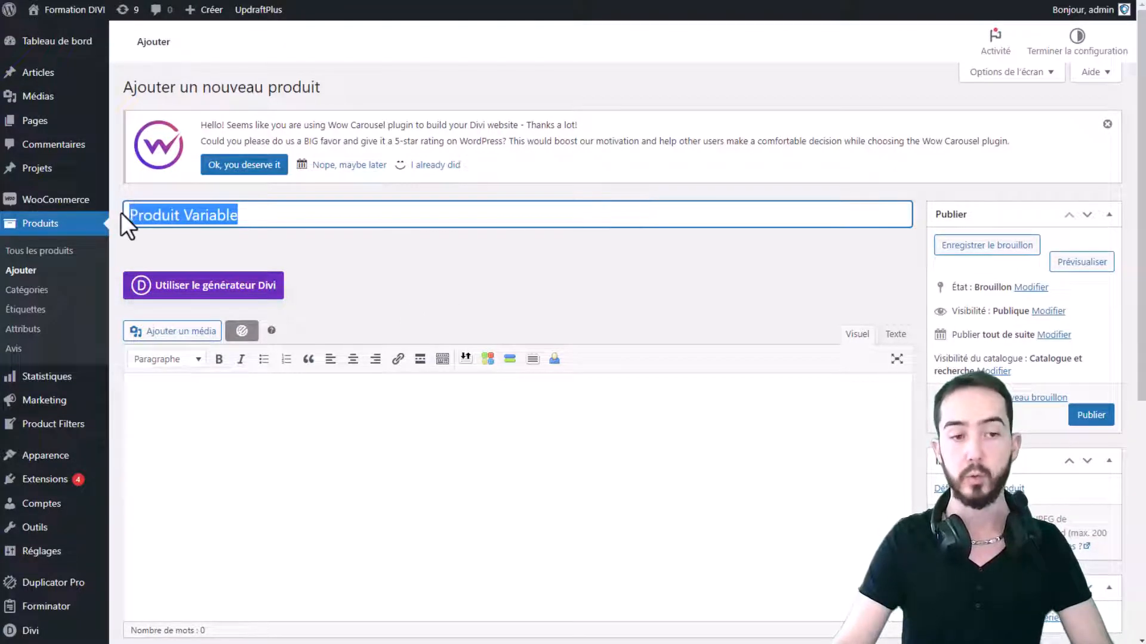
click(317, 219)
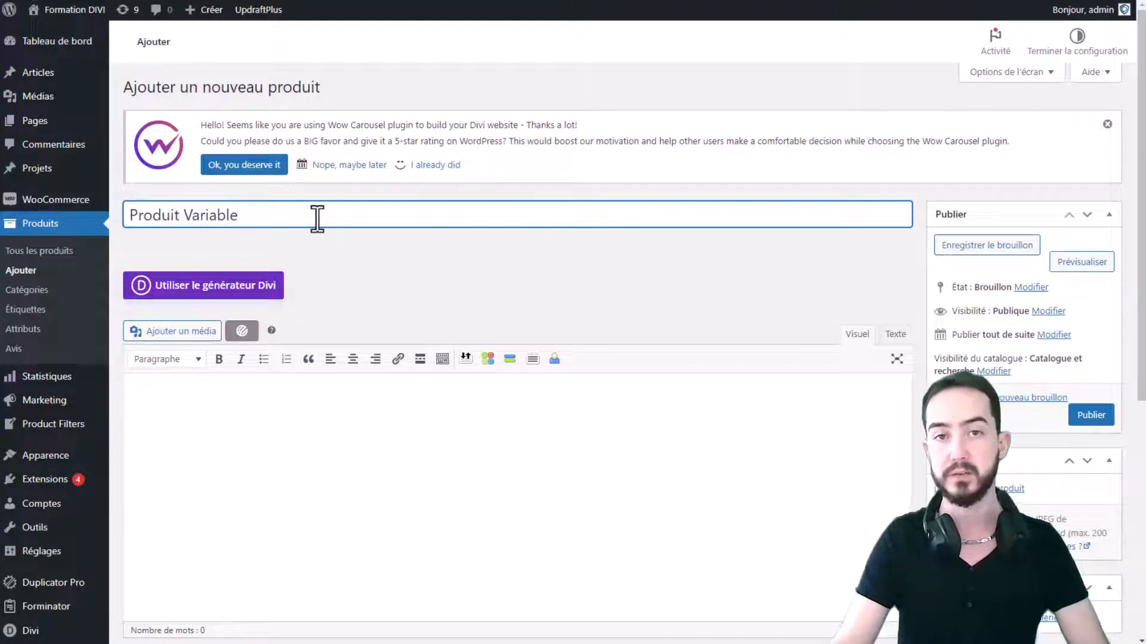
Step: Expand the short description and product data sections and set the product type to Produit variable
scroll(317, 218, down, 3)
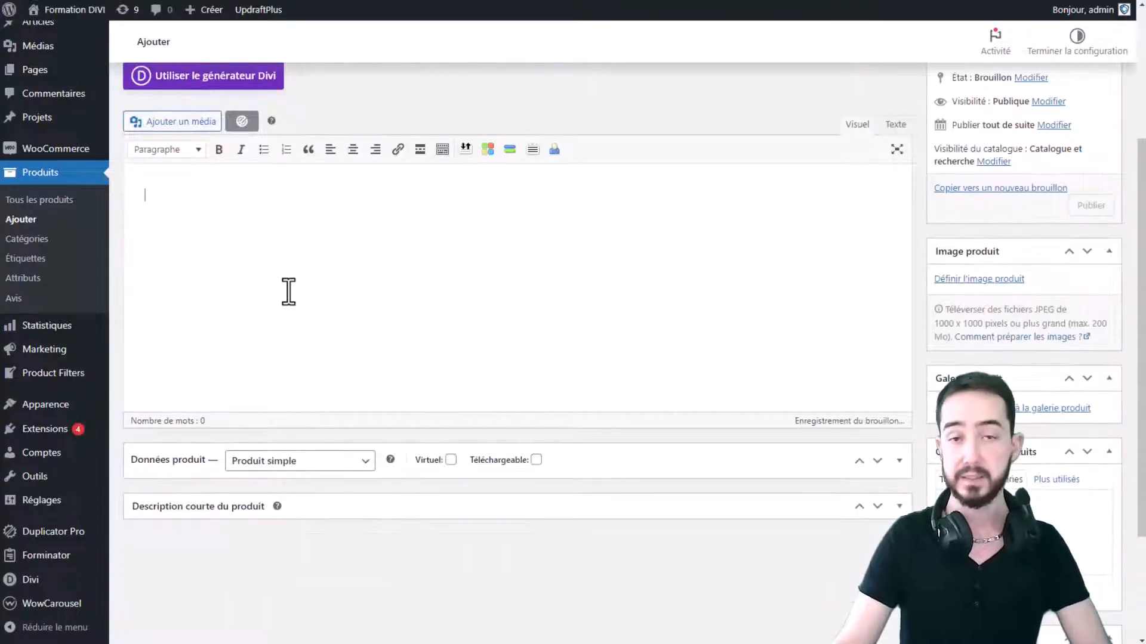
scroll(292, 291, down, 2)
click(398, 374)
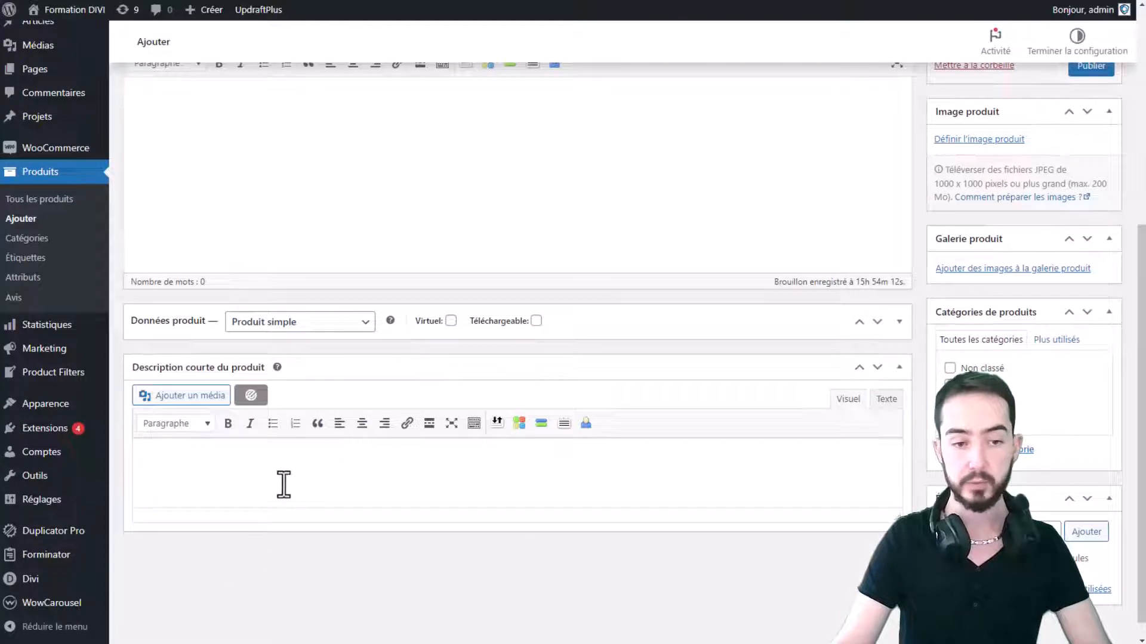
click(582, 331)
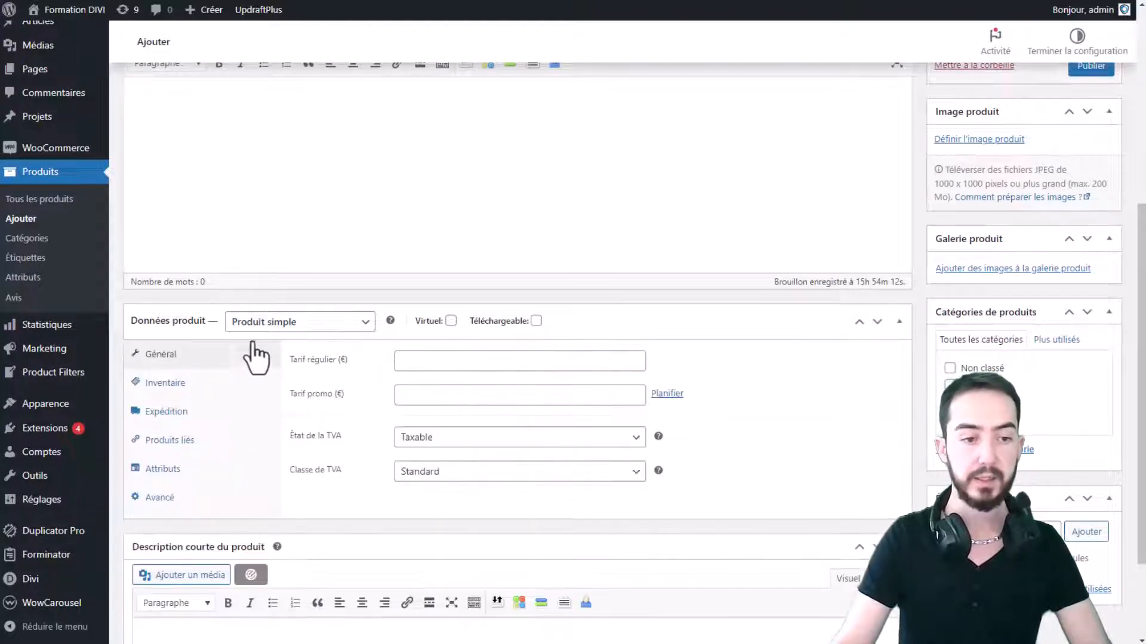
click(277, 324)
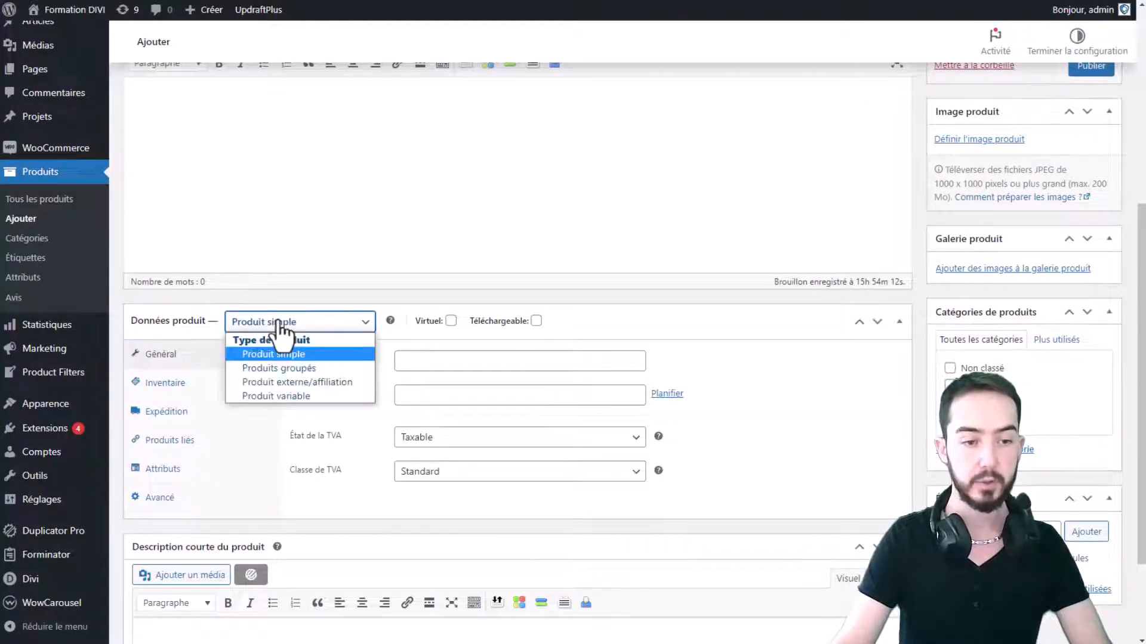
click(274, 395)
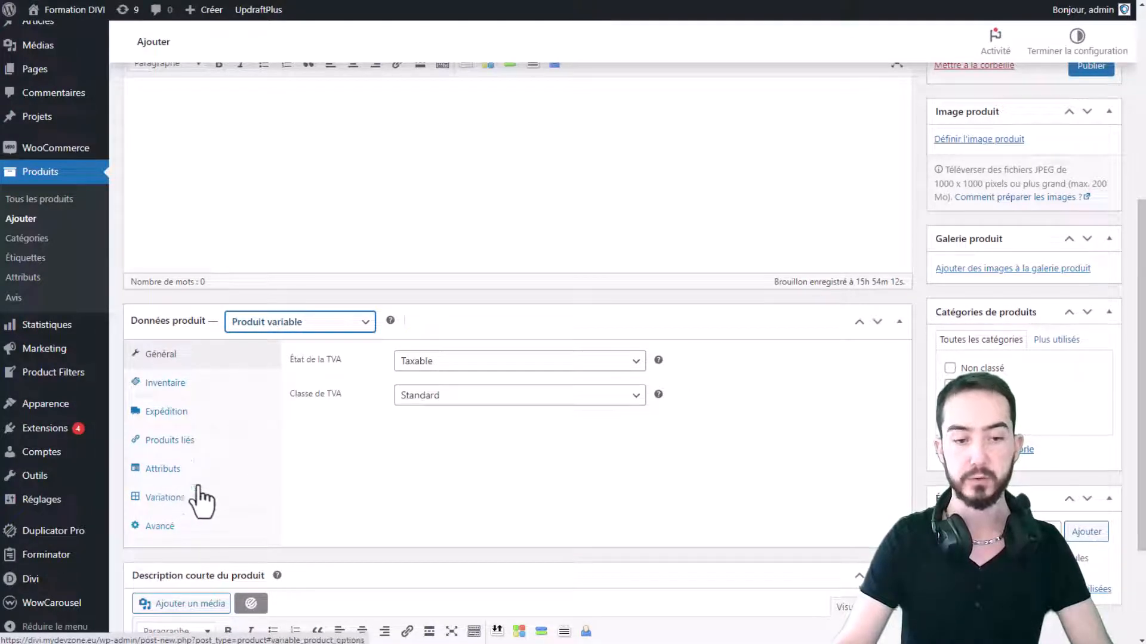
Step: Examine the variable product's general, inventory, shipping, linked products, attributes and variations settings
click(175, 363)
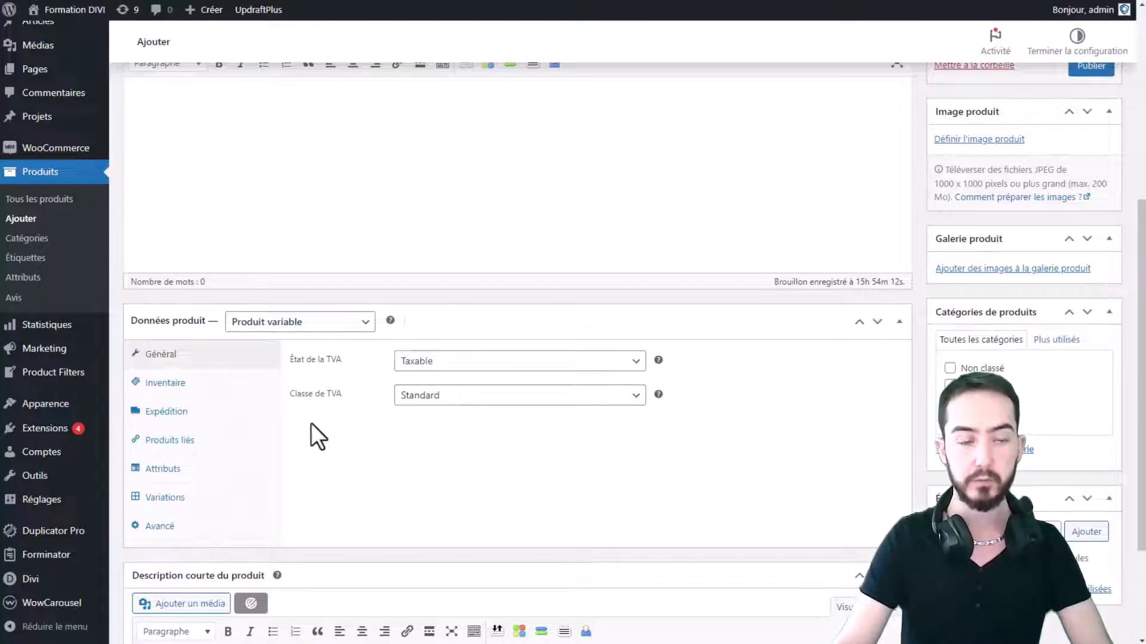
click(203, 387)
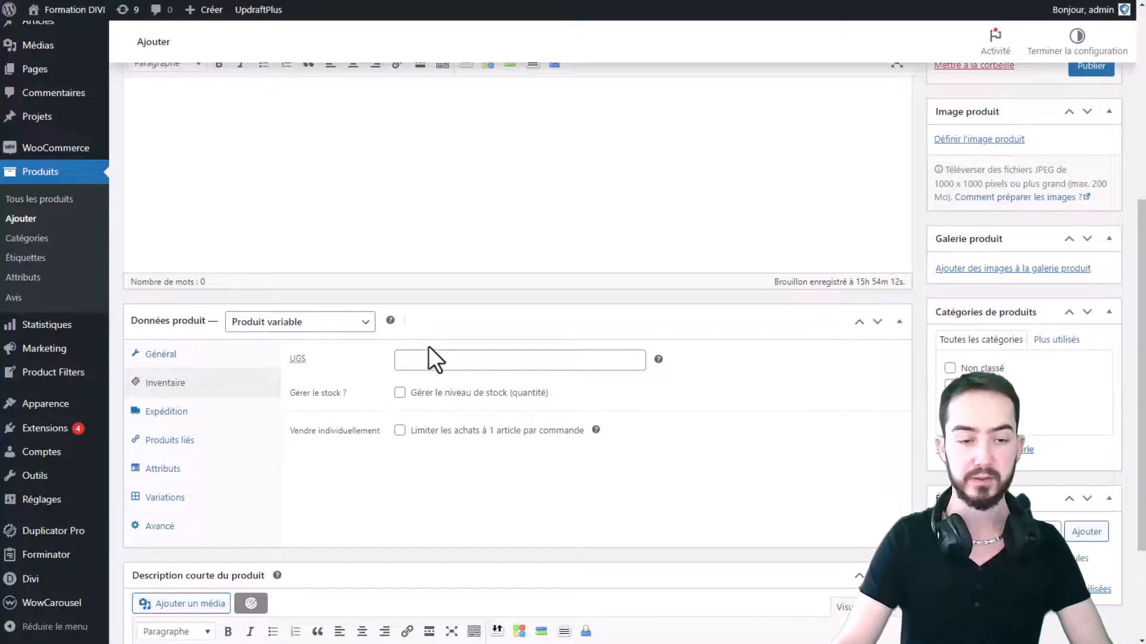
click(164, 417)
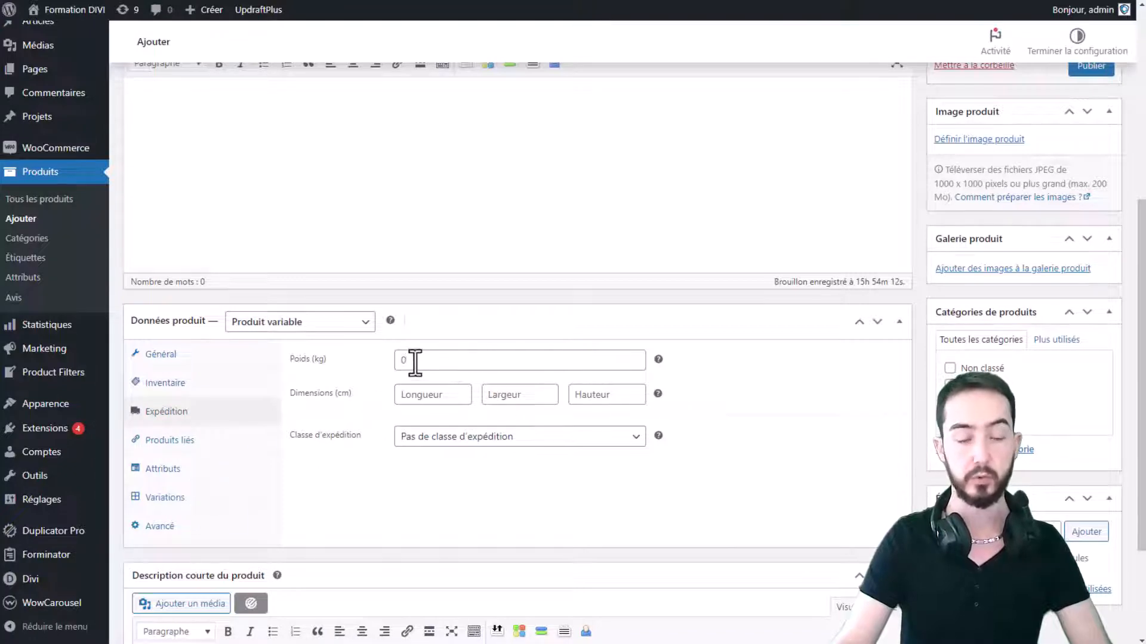
click(442, 360)
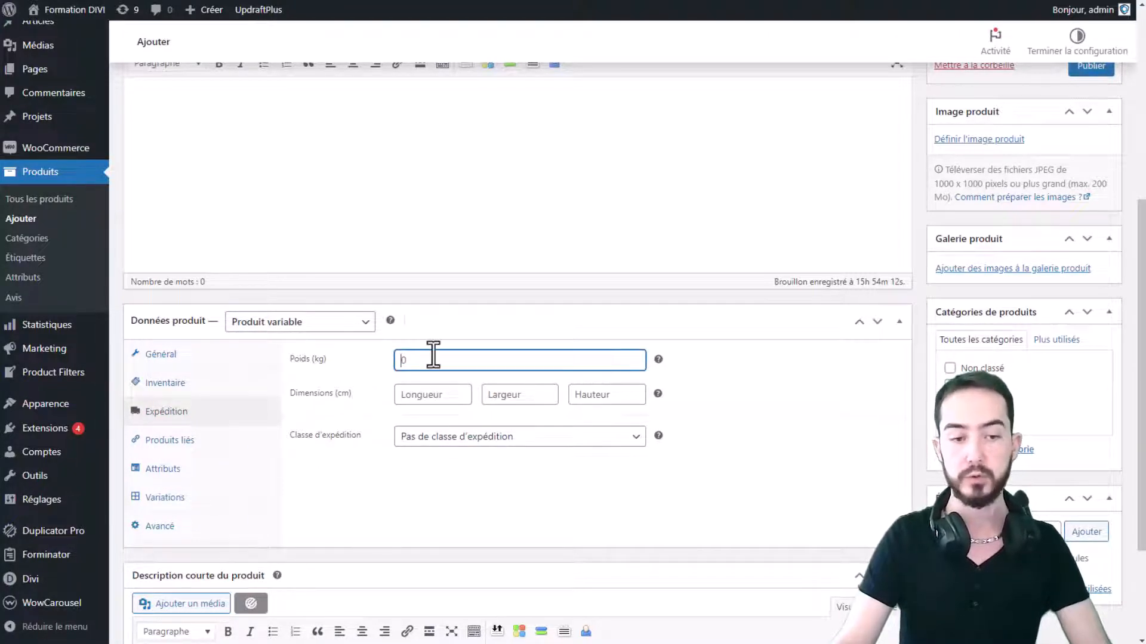
drag(472, 469, 476, 481)
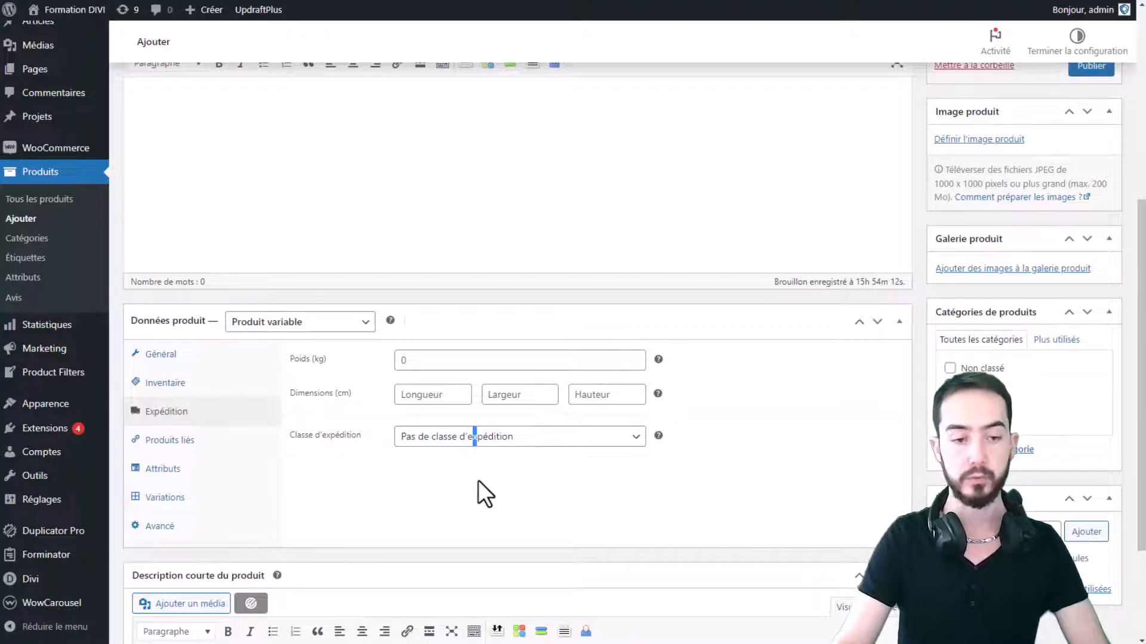
click(173, 441)
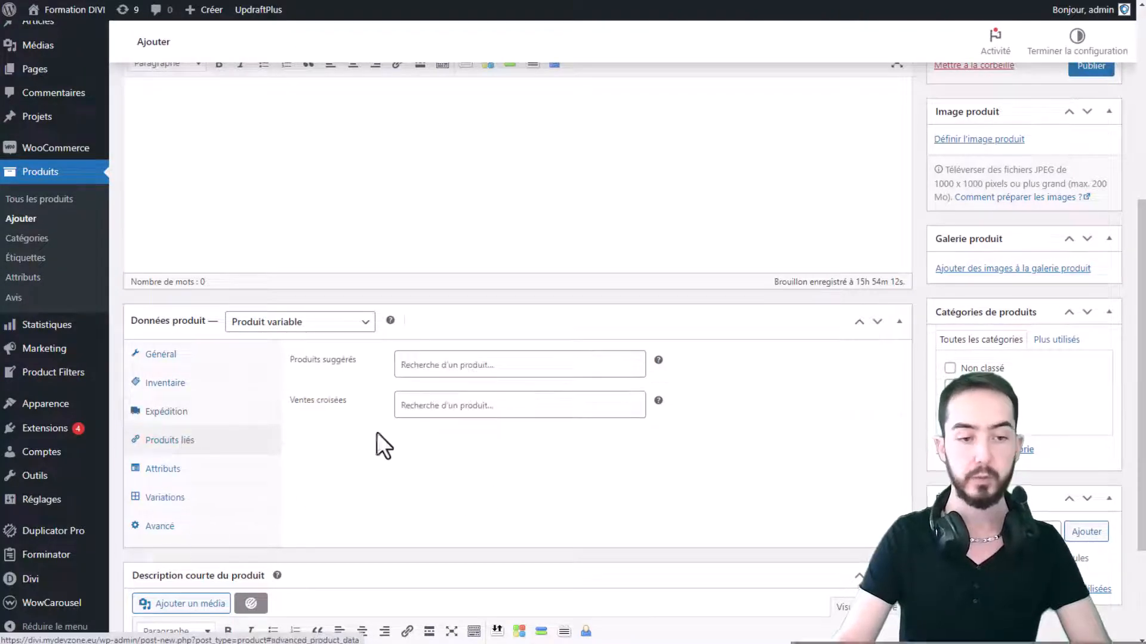
click(164, 470)
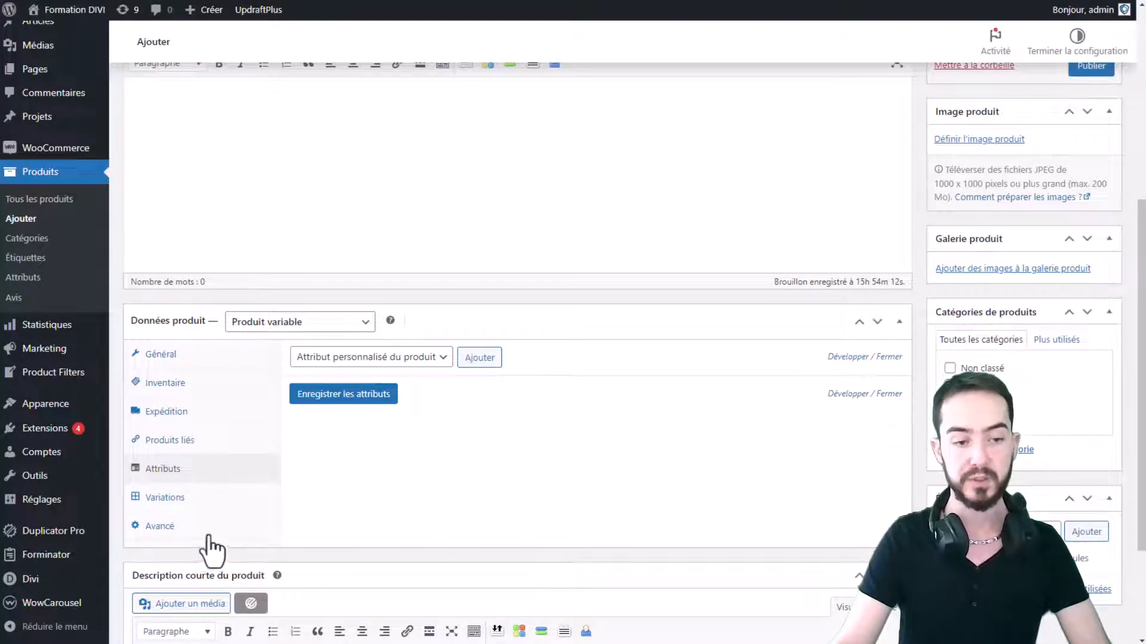
click(173, 500)
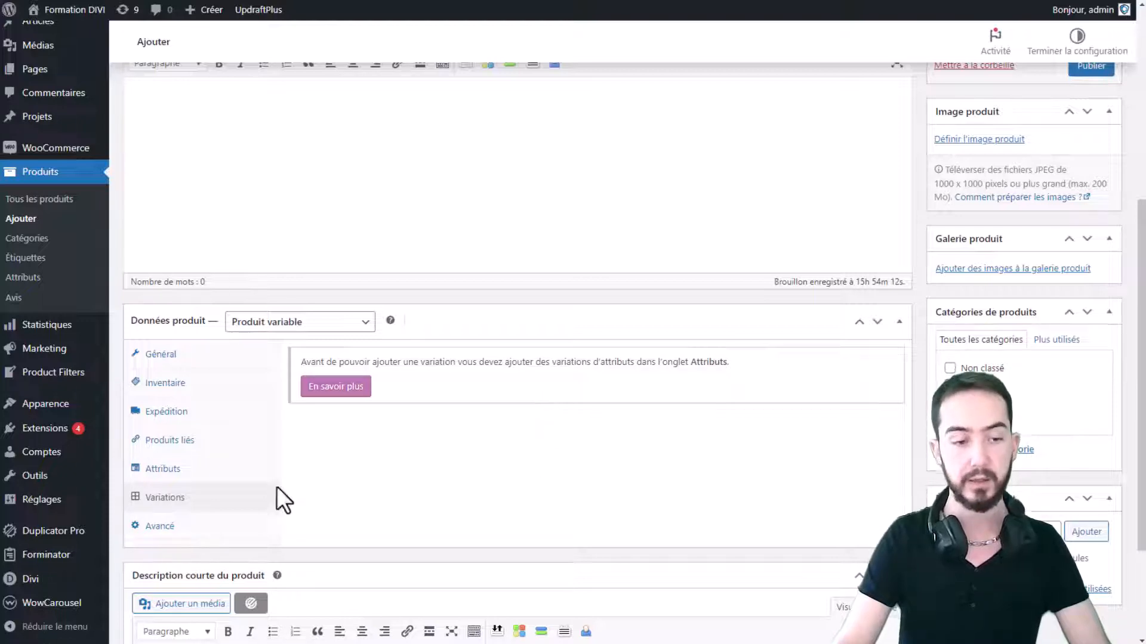
Step: Add the Size attribute to the product and select all of its terms, L, M and S, as values
click(179, 469)
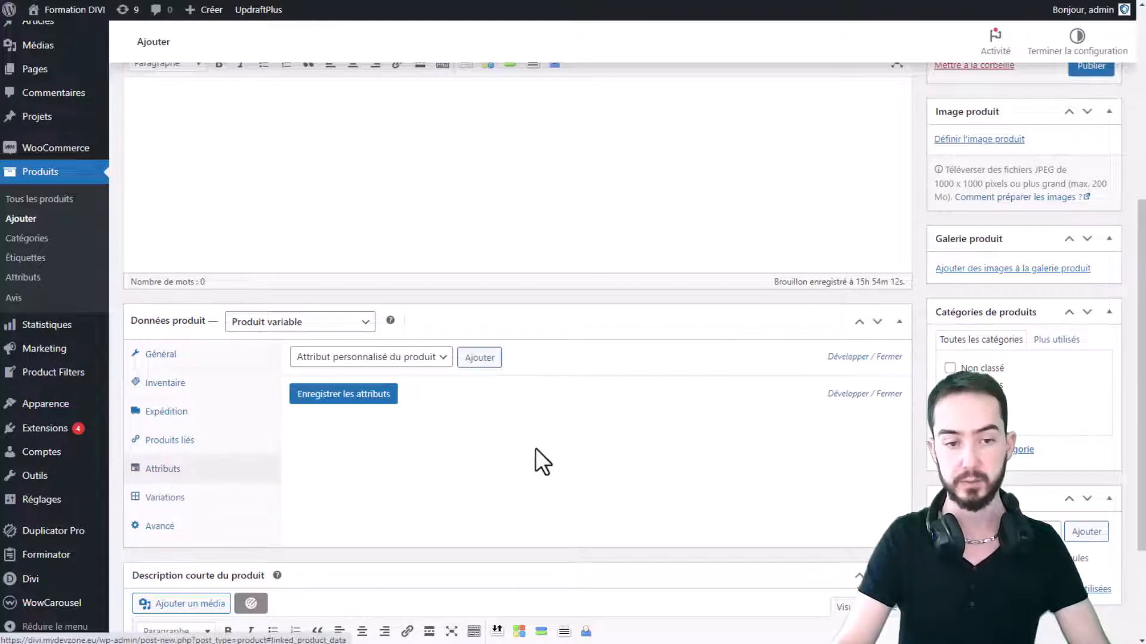
click(399, 358)
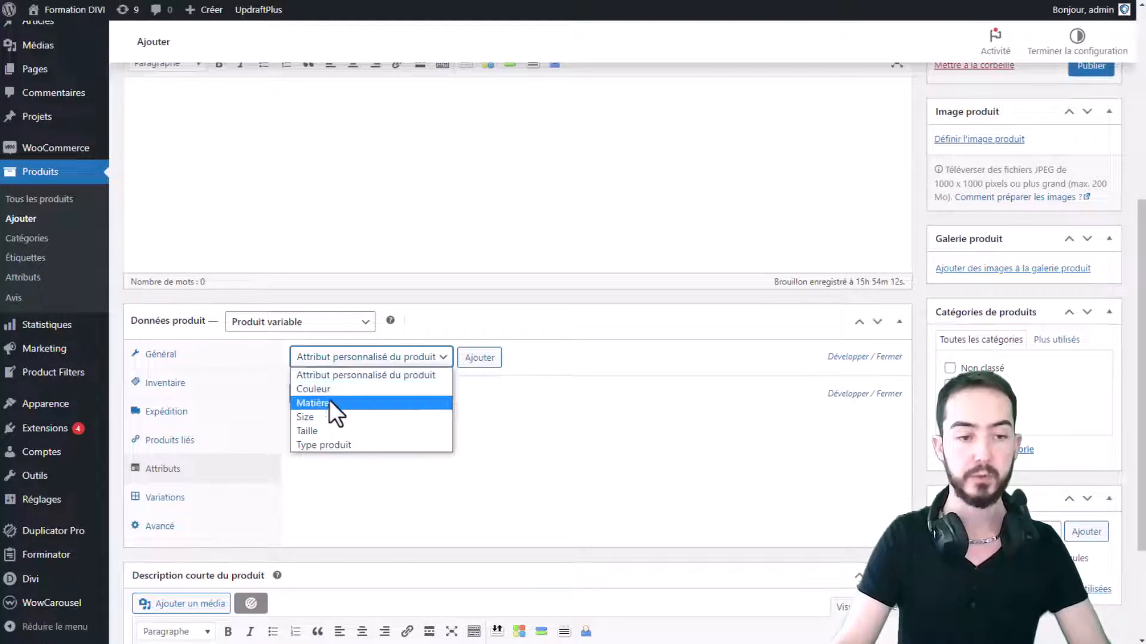
click(320, 417)
click(479, 358)
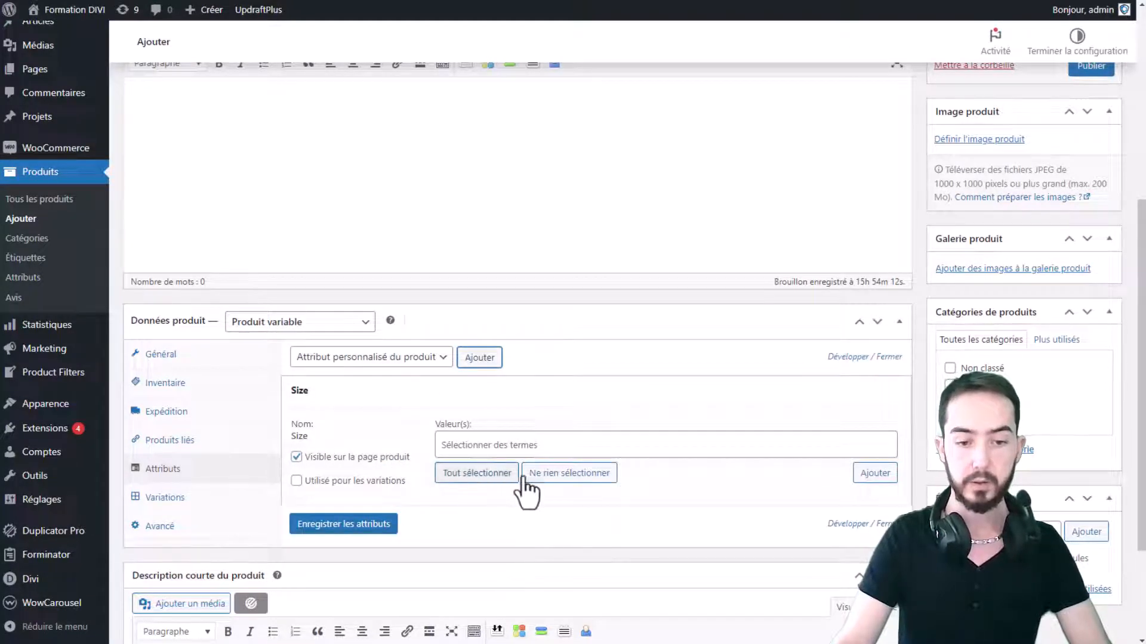
click(496, 476)
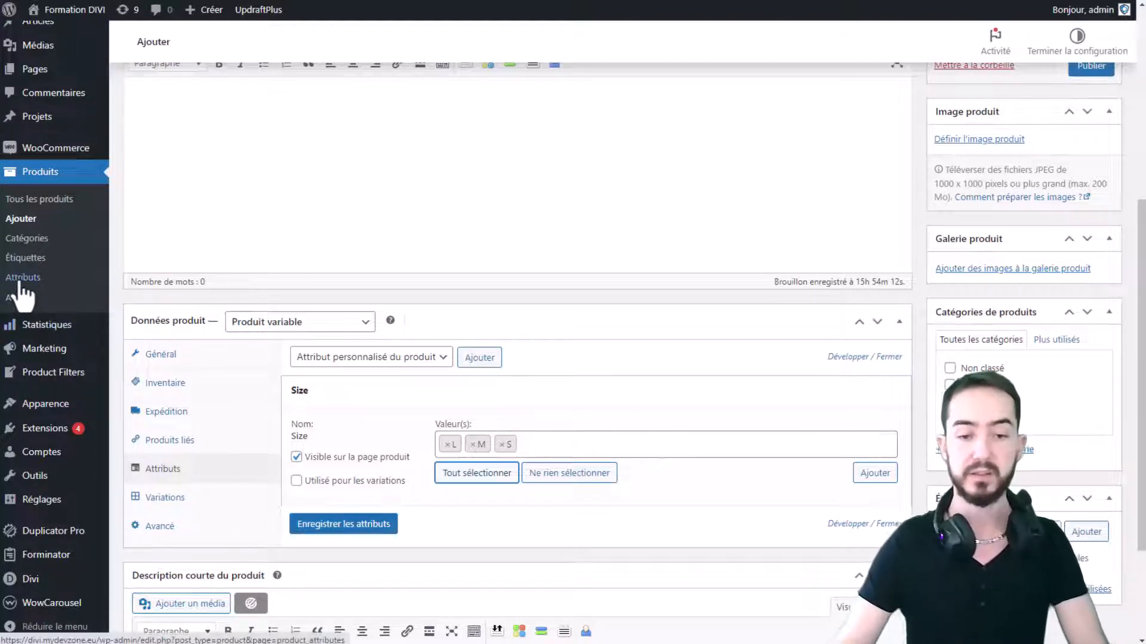
Step: Create a new term named xxl for the Size attribute directly from the product's attribute settings
click(875, 473)
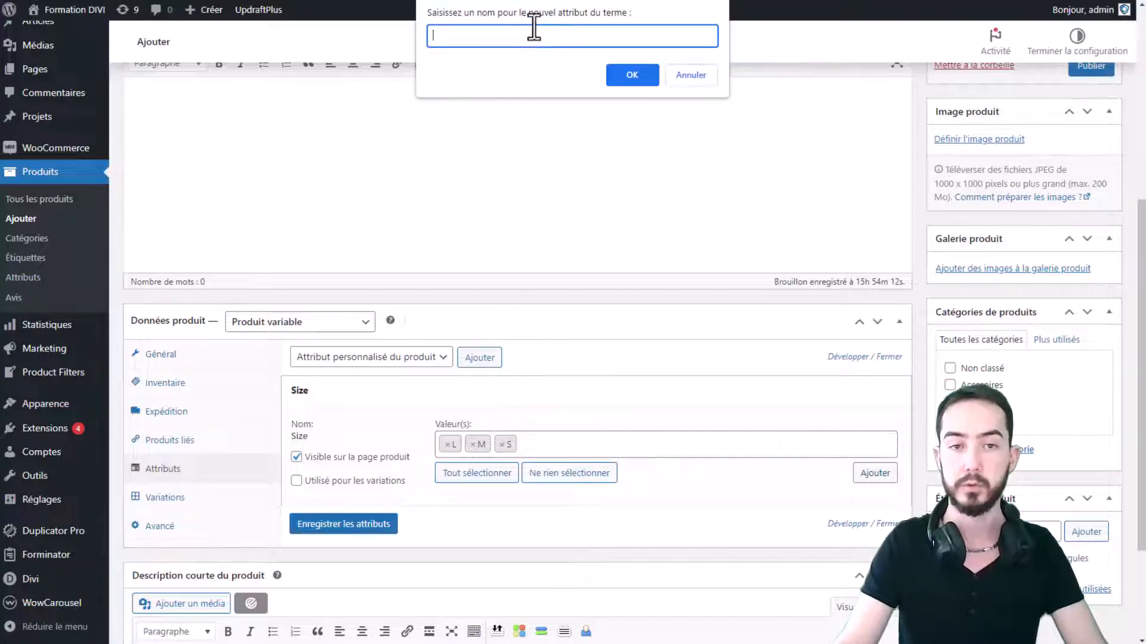
drag(557, 13, 618, 14)
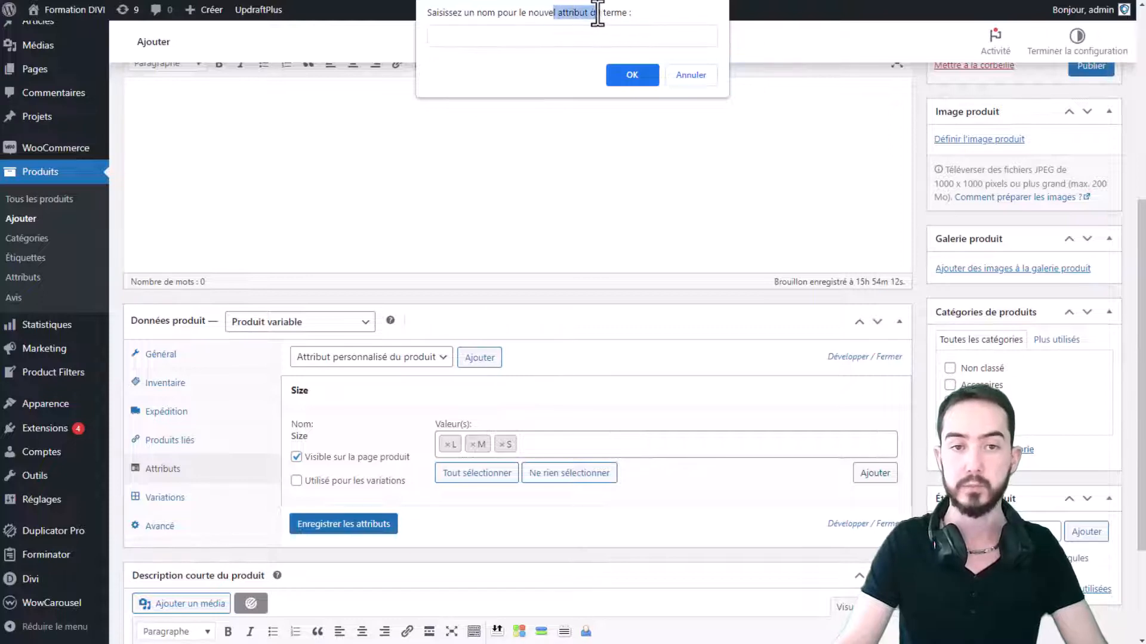
click(596, 35)
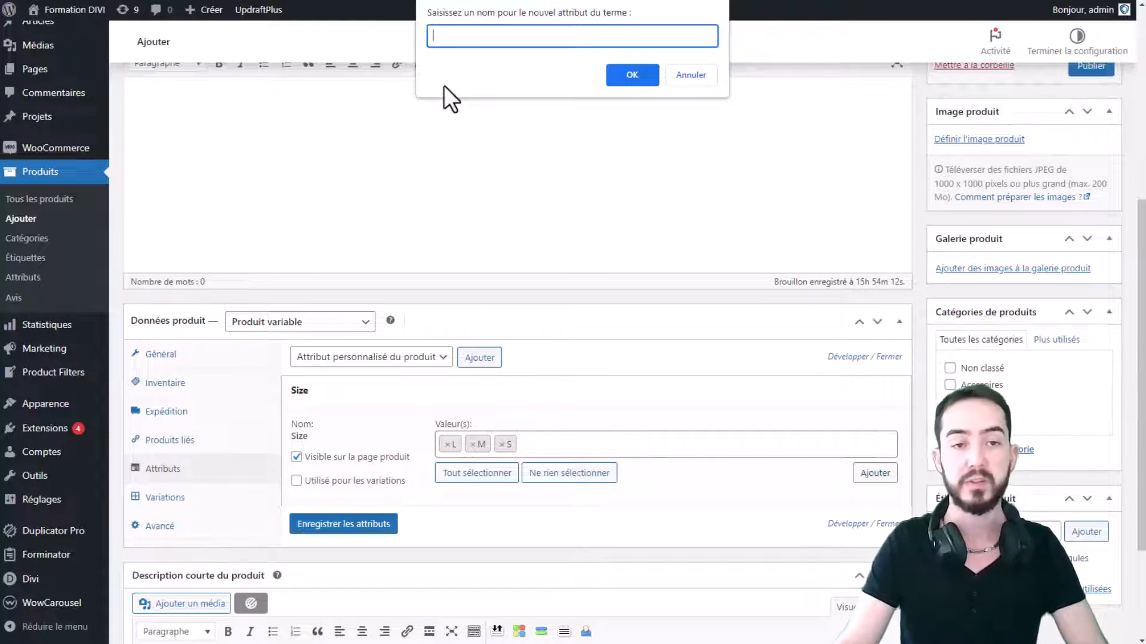
text(xxl)
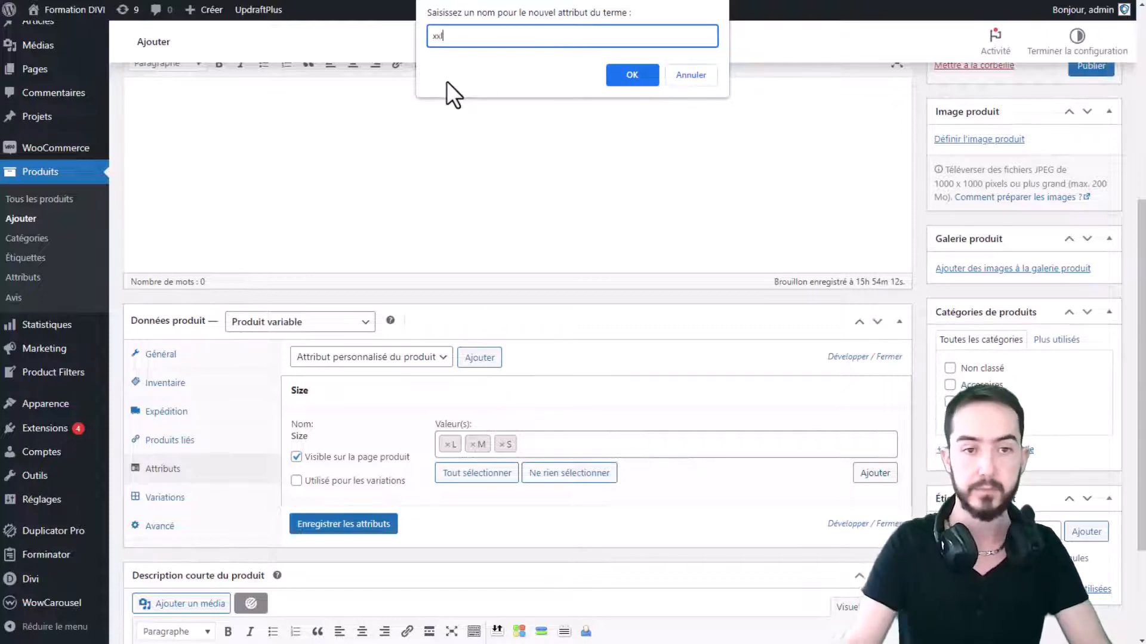
key(Return)
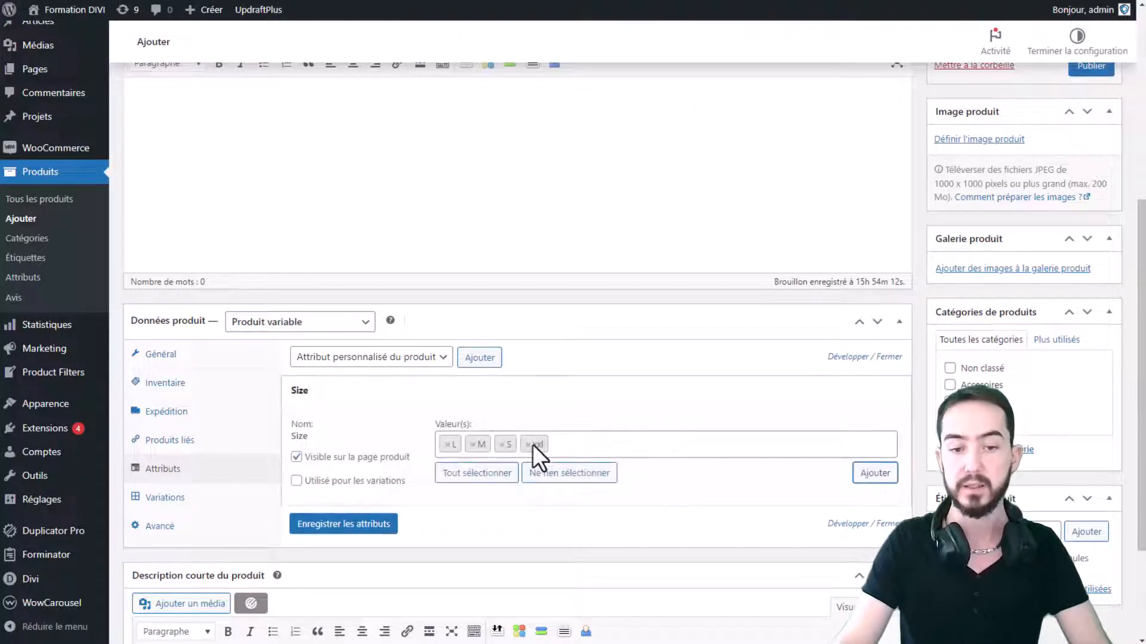
Step: Remove xxl from the product's Size values and set Size as used for variations
click(564, 445)
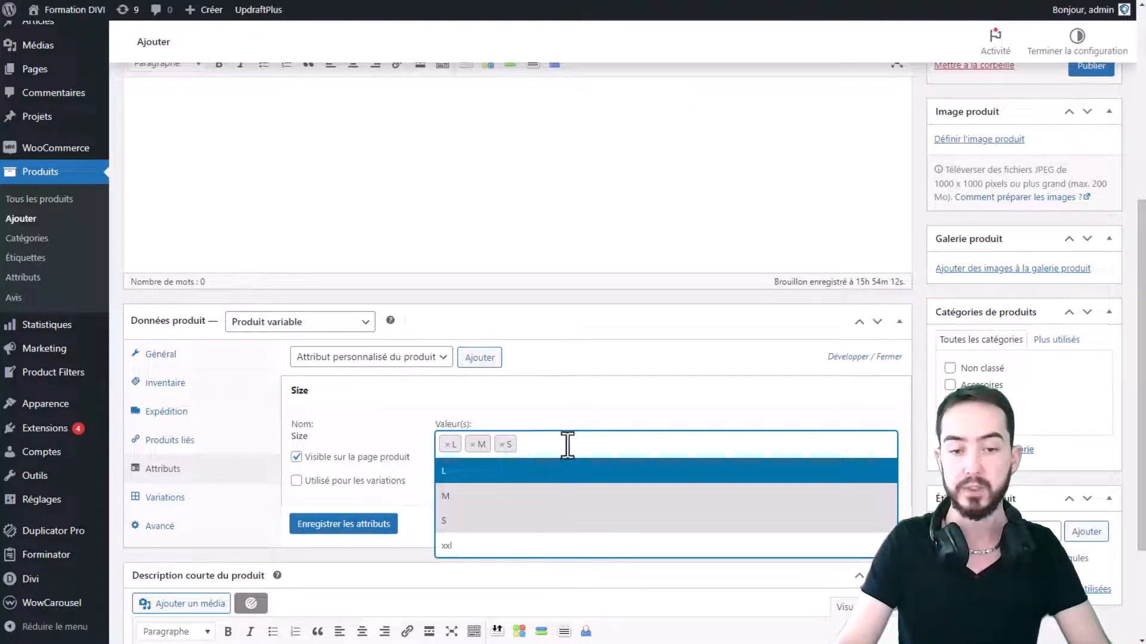
click(473, 553)
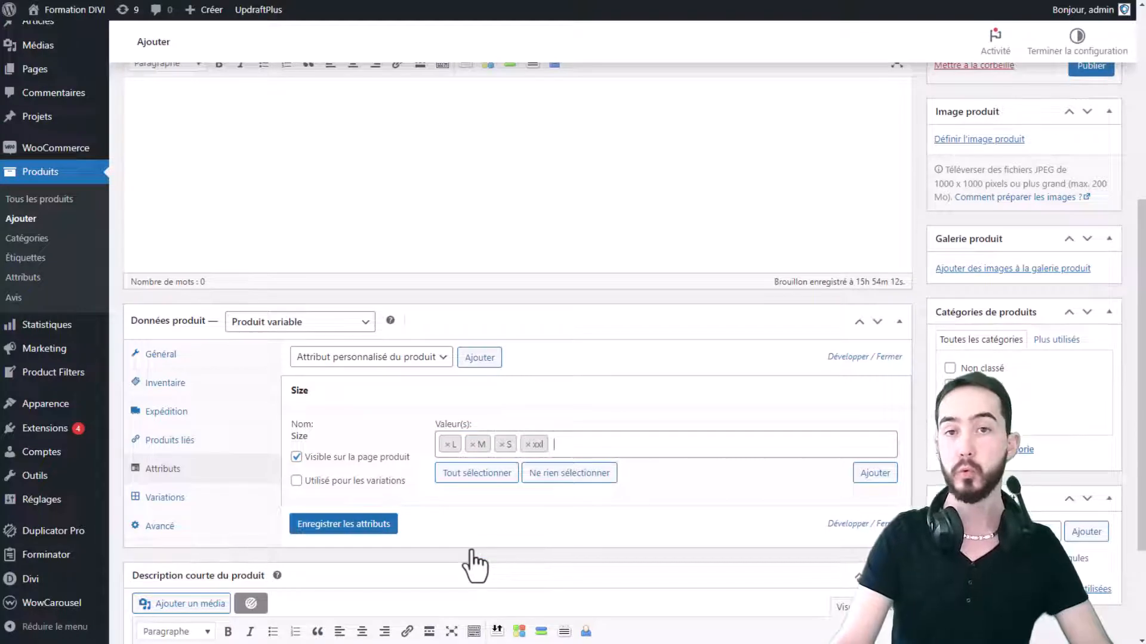
click(526, 445)
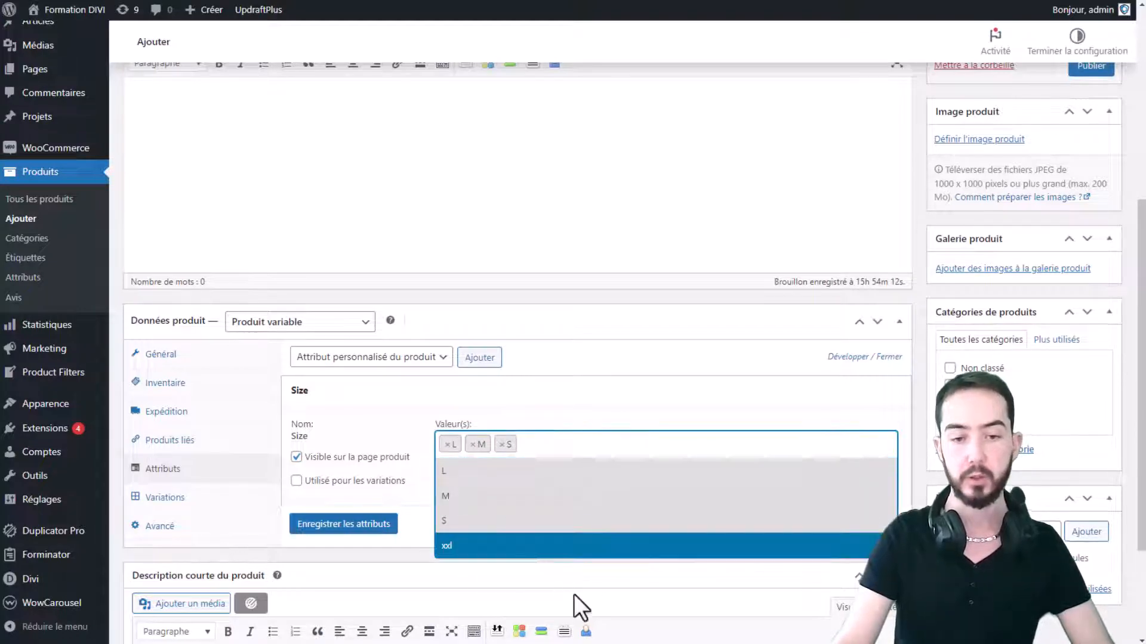
click(560, 414)
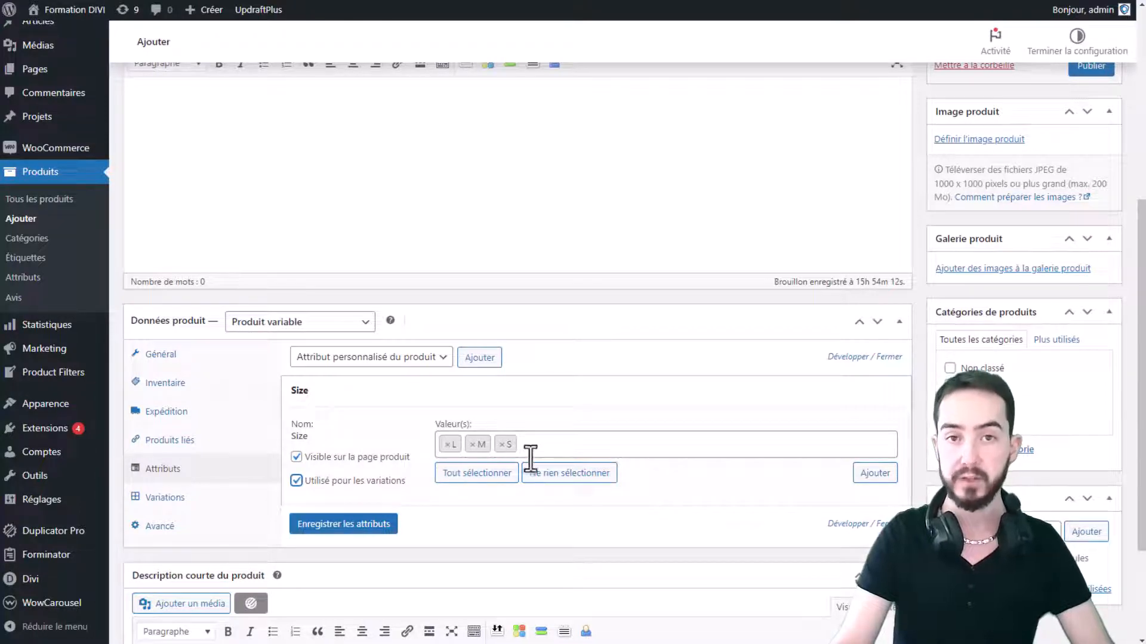
click(439, 357)
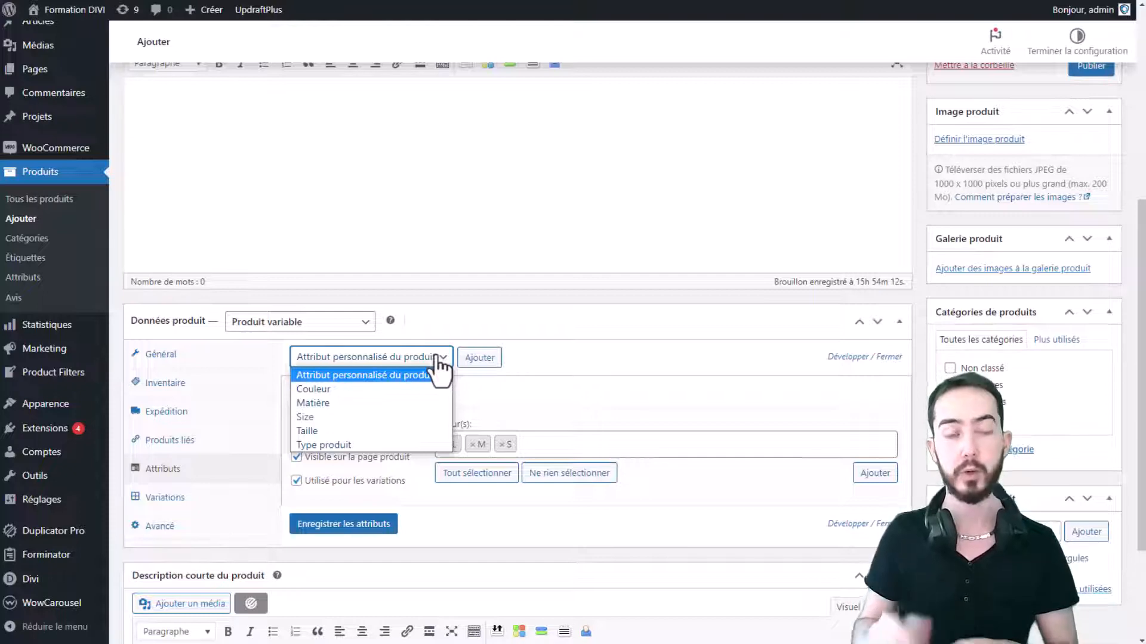
click(578, 404)
click(578, 404)
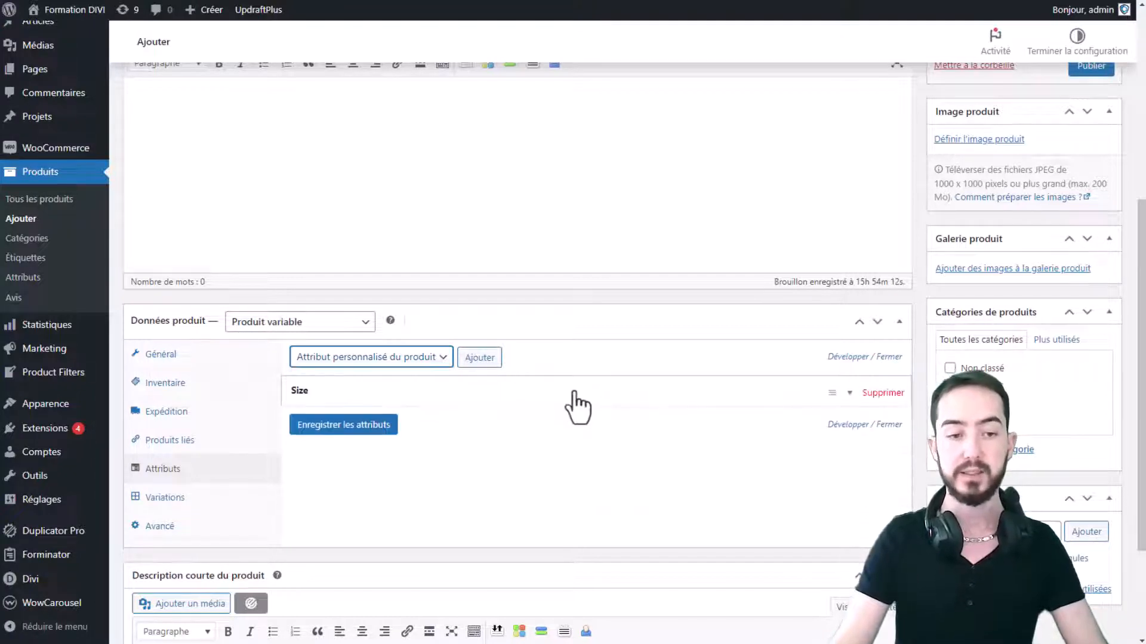
click(576, 406)
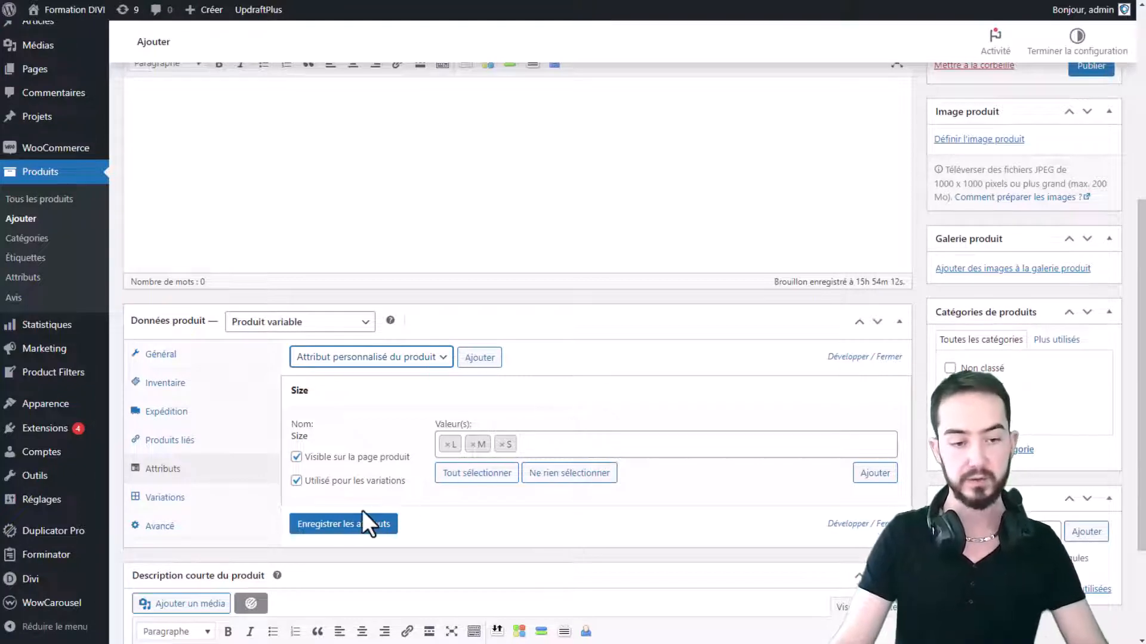
Step: Add the existing Couleur attribute to the product below Size
click(398, 358)
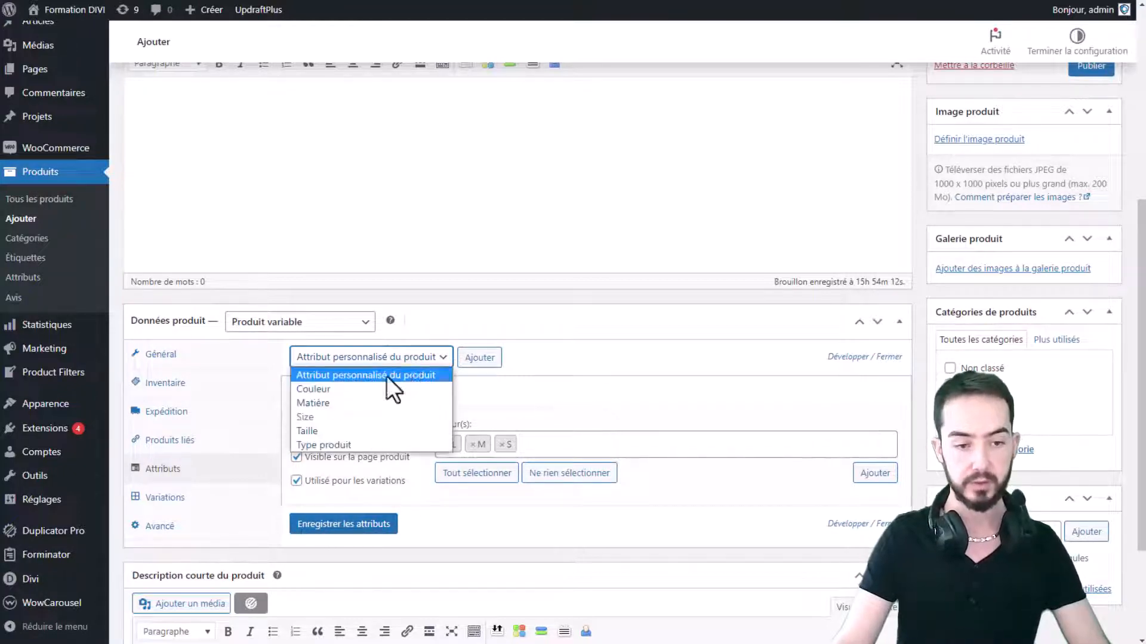
click(332, 391)
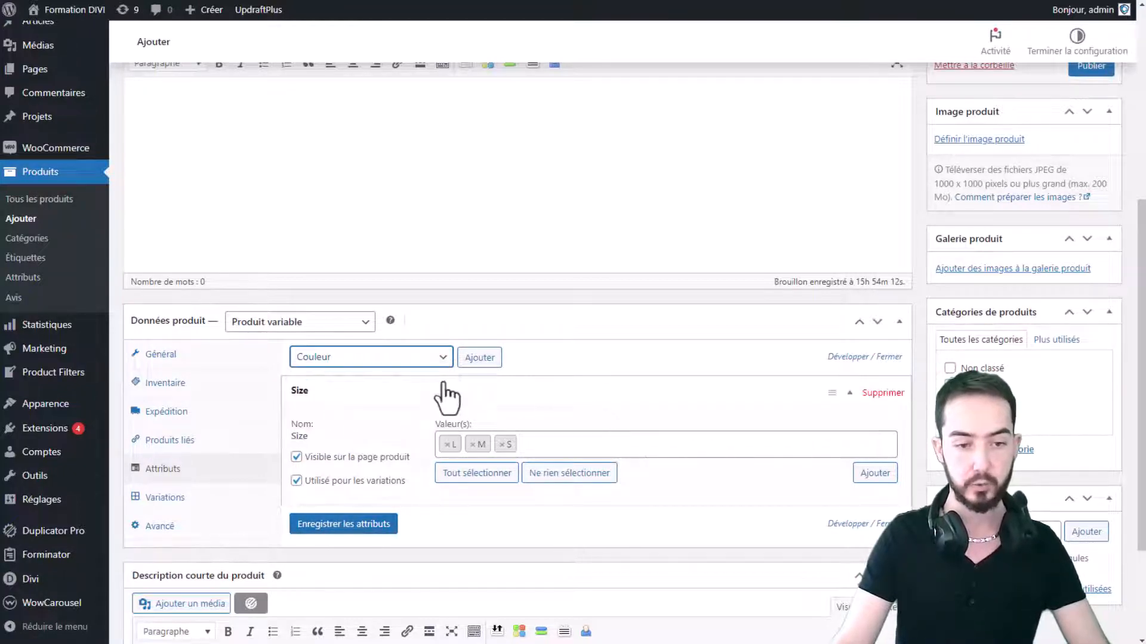
click(479, 357)
scroll(403, 500, down, 2)
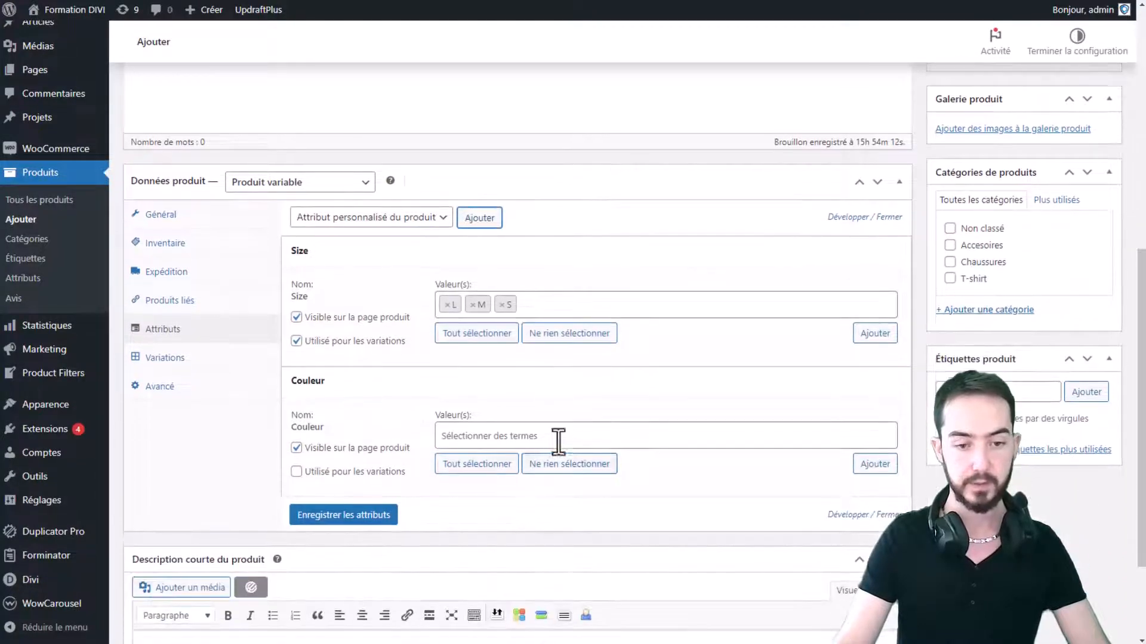
Step: Give Couleur the values Blanc and Noir for use in variations, and save the product's attributes
click(558, 438)
click(529, 465)
click(587, 445)
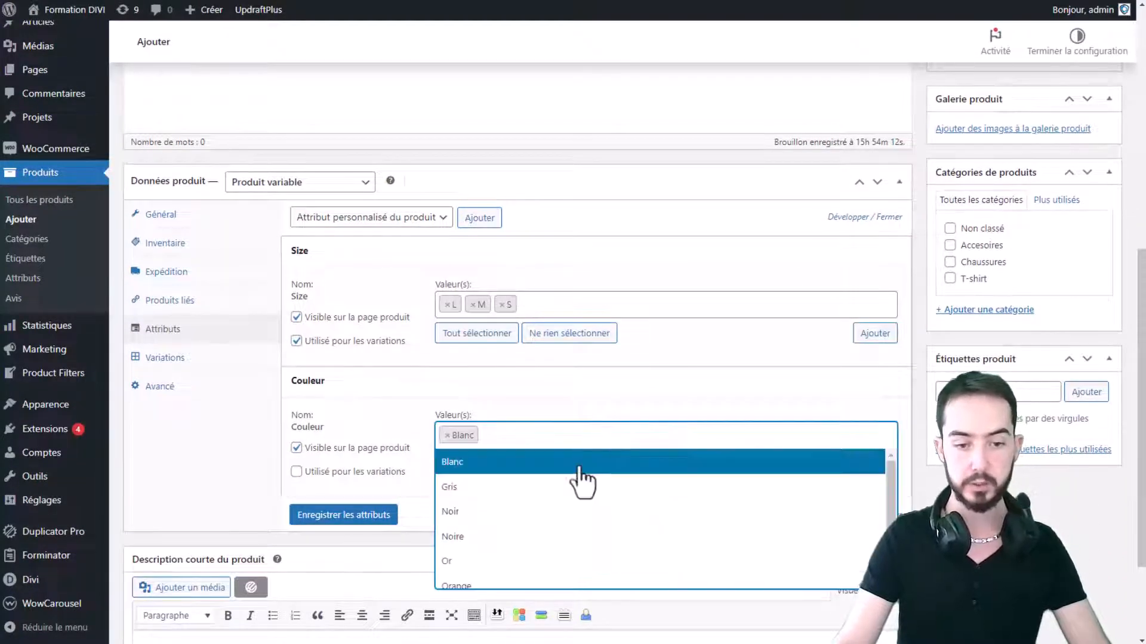
click(476, 513)
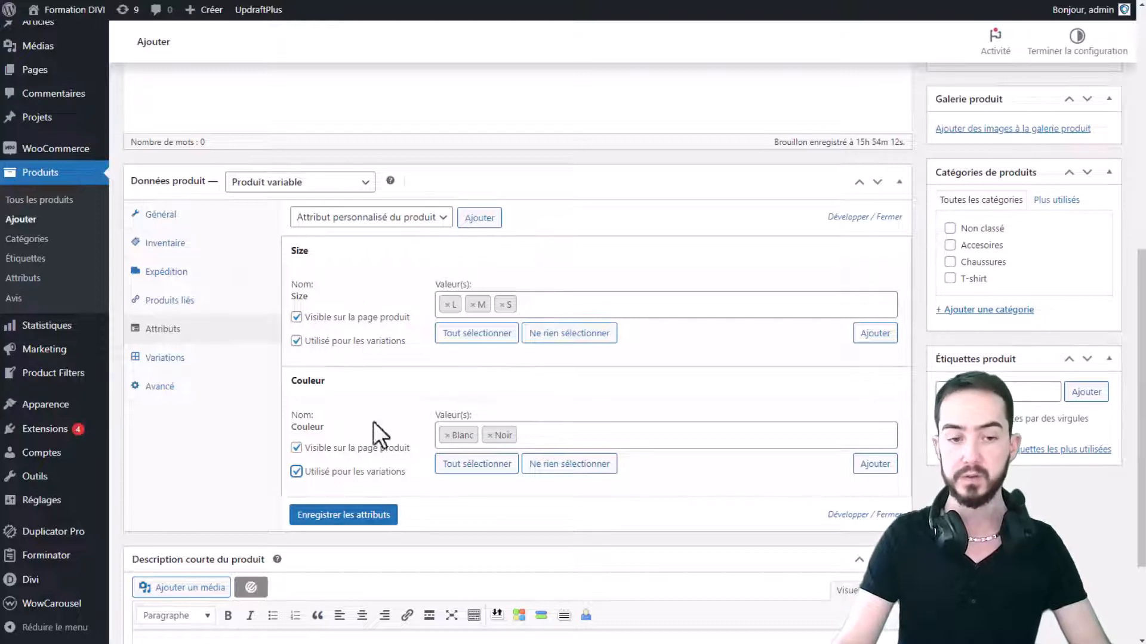
click(350, 516)
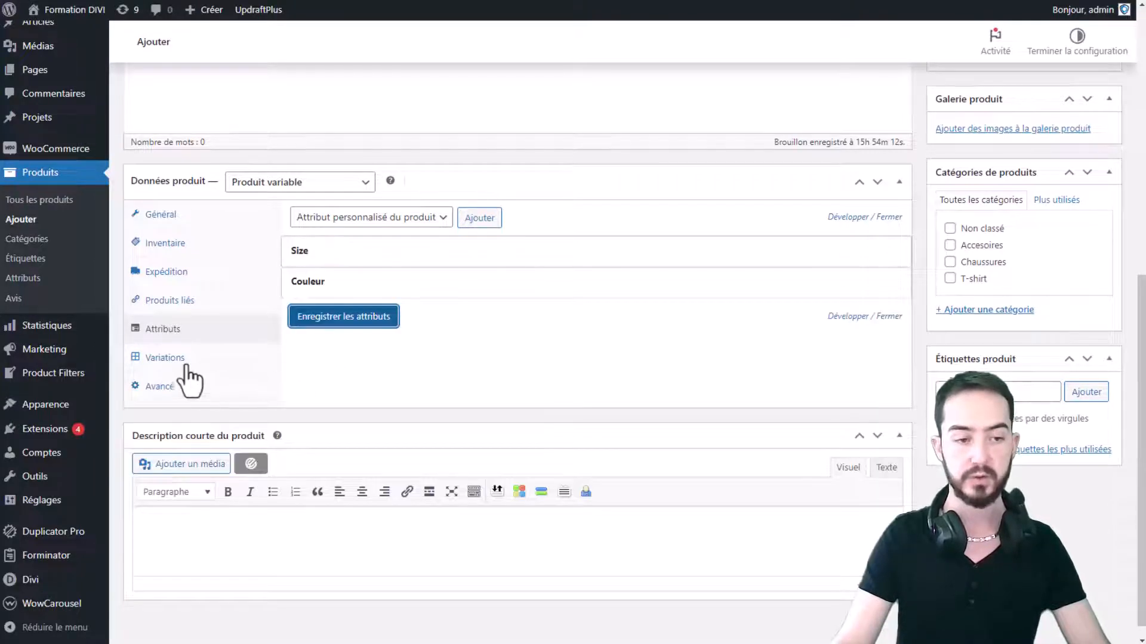
Step: Generate the product's variations for all combinations of the Size and Couleur attributes
click(170, 358)
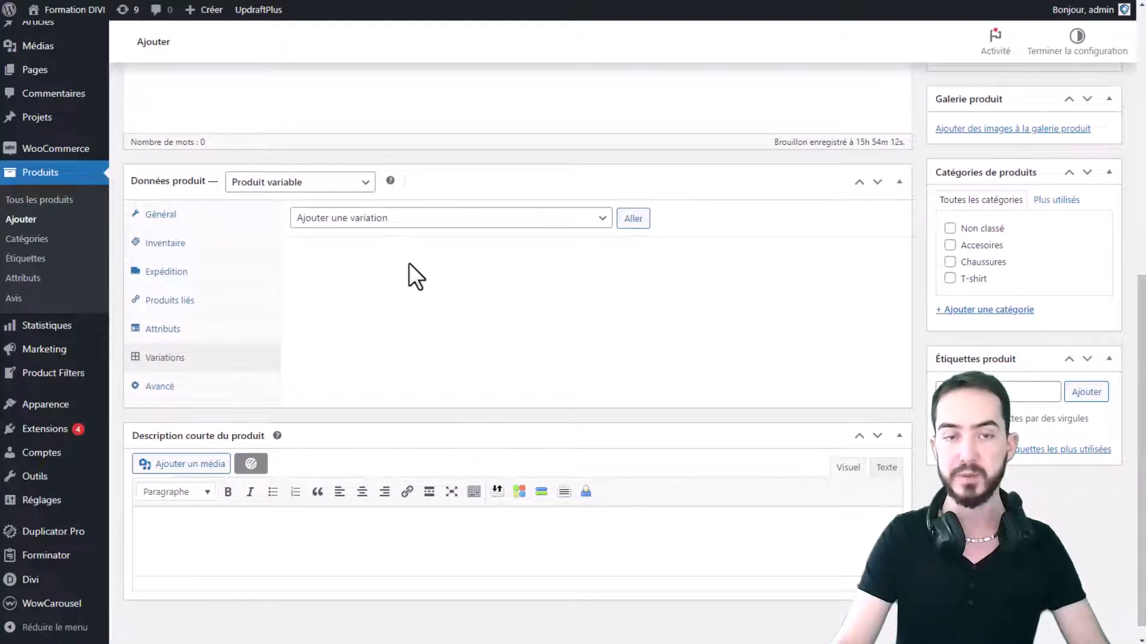
click(379, 220)
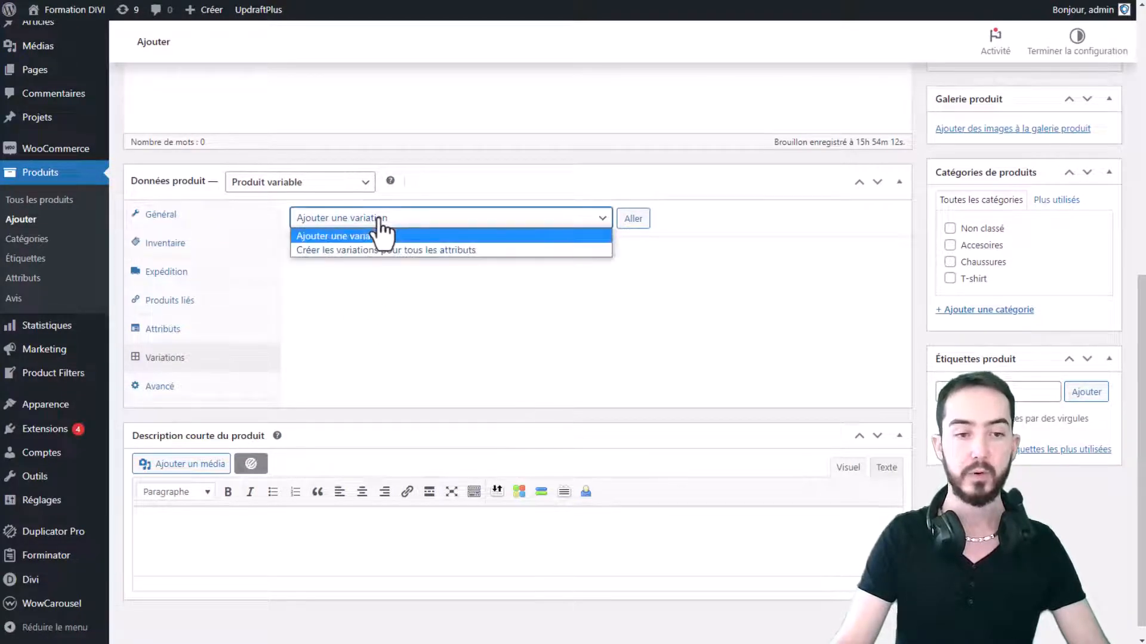
click(673, 241)
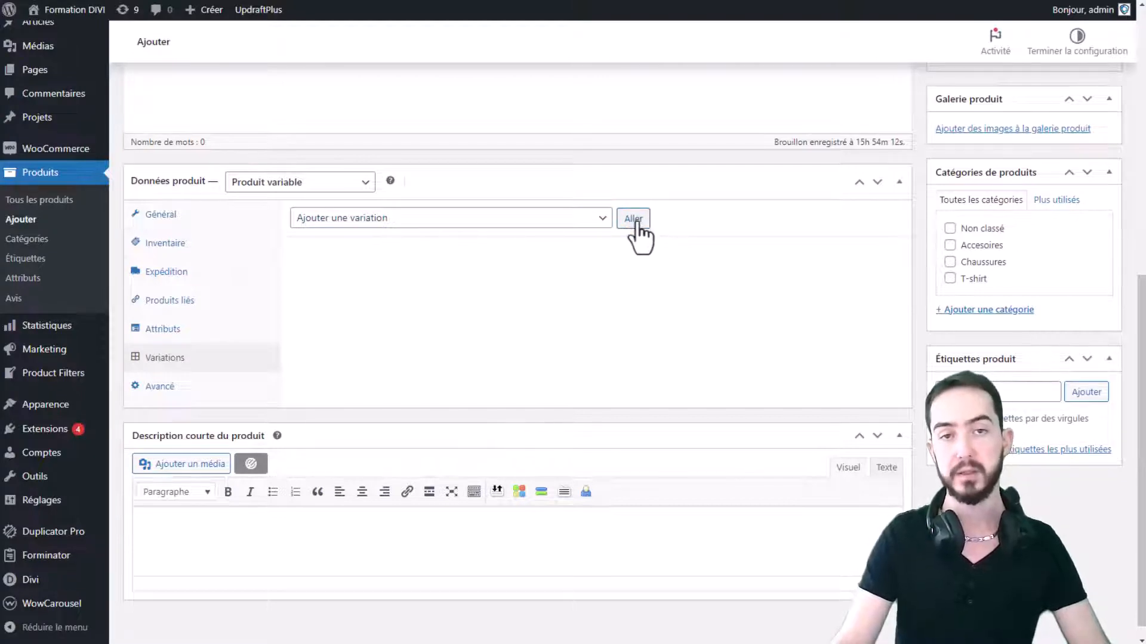
click(536, 216)
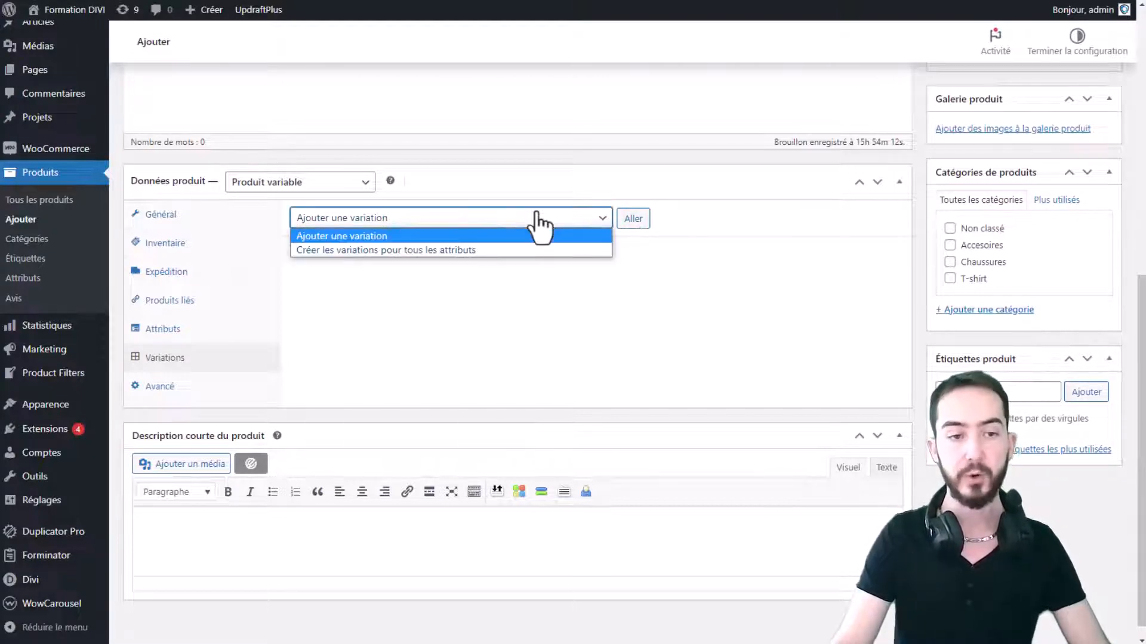
click(380, 250)
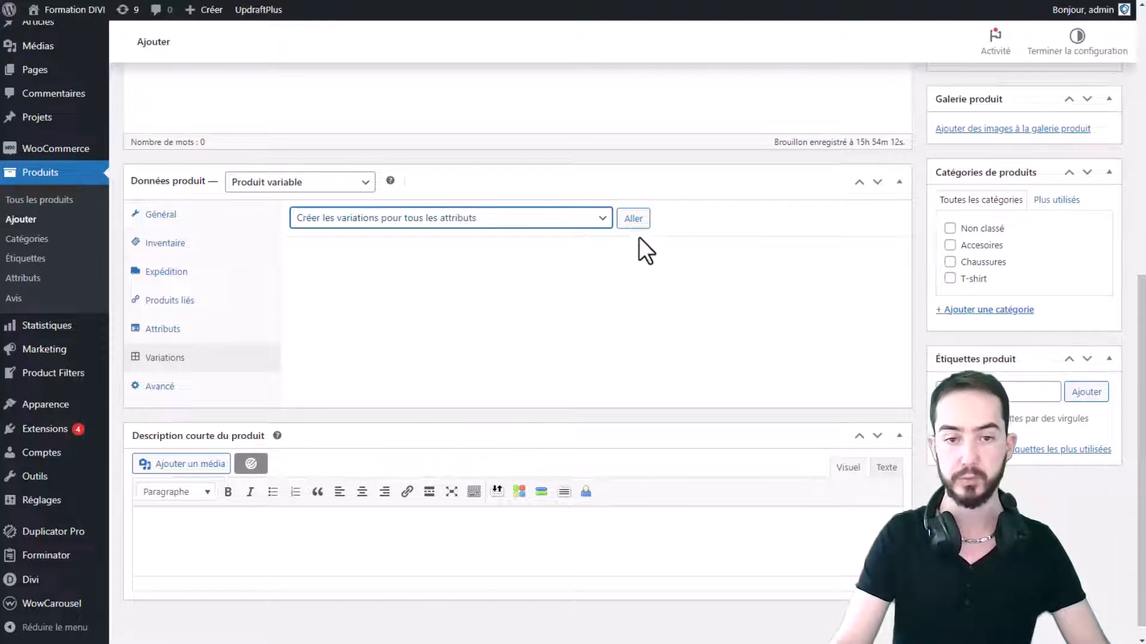
click(633, 219)
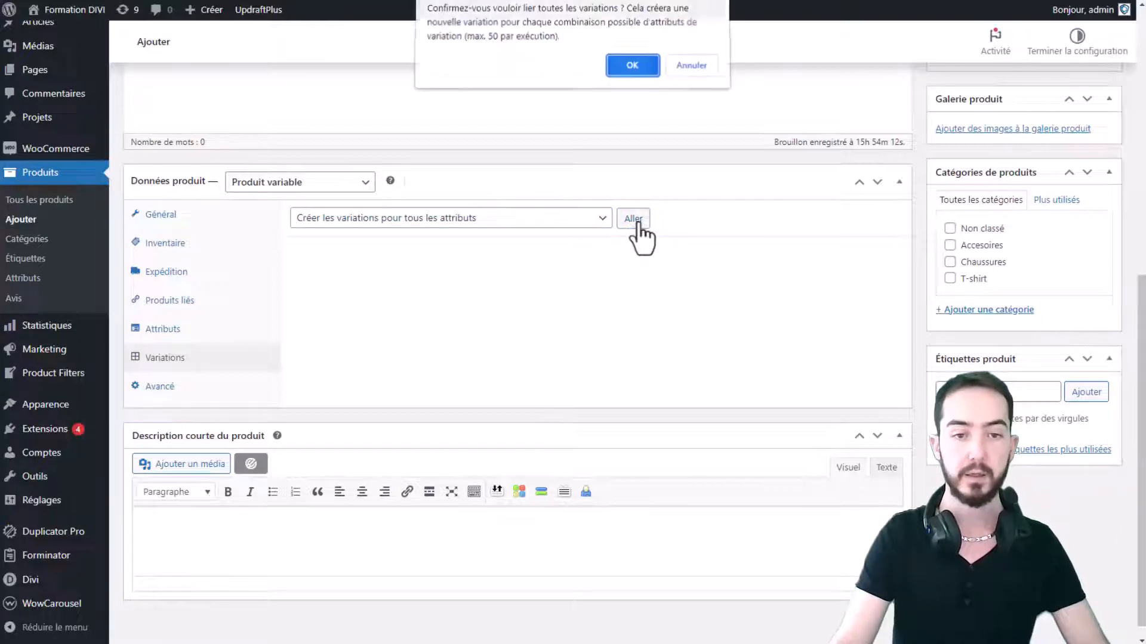
click(634, 66)
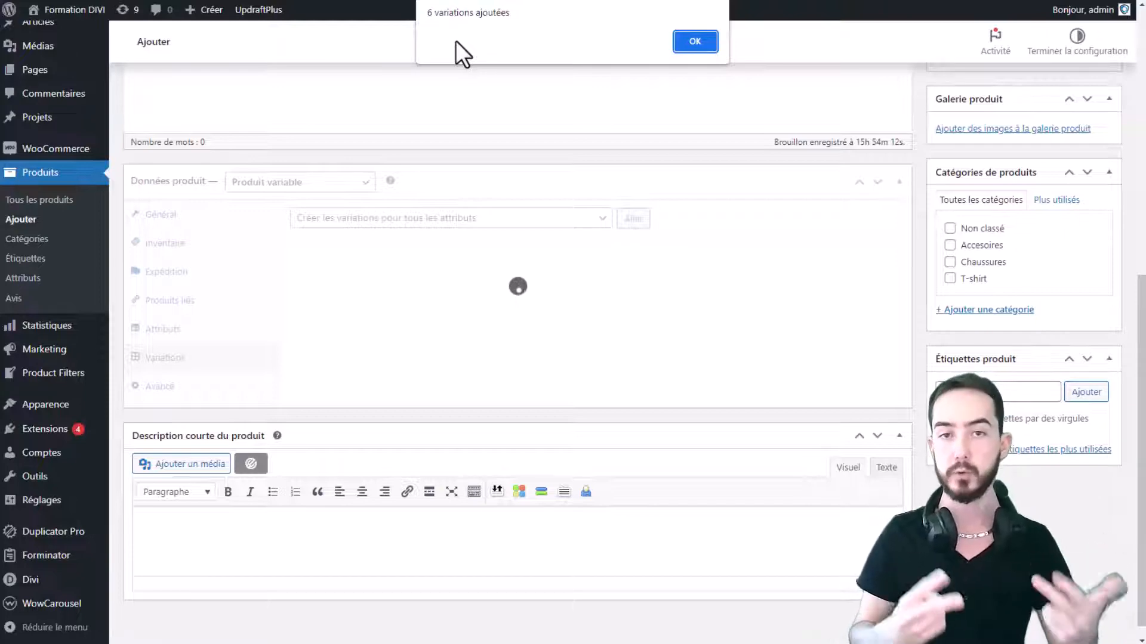
click(710, 42)
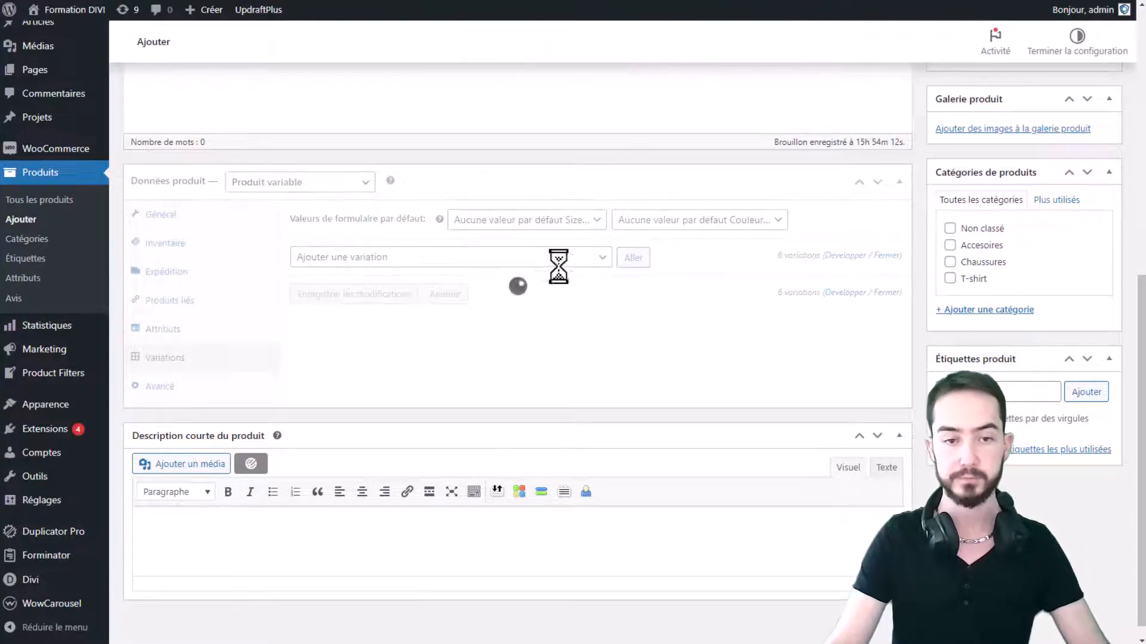
Step: Give the L Blanc variation the white T-shirt image T-Shirt-PNG-Photo-Image.png from the media library
scroll(749, 236, down, 1)
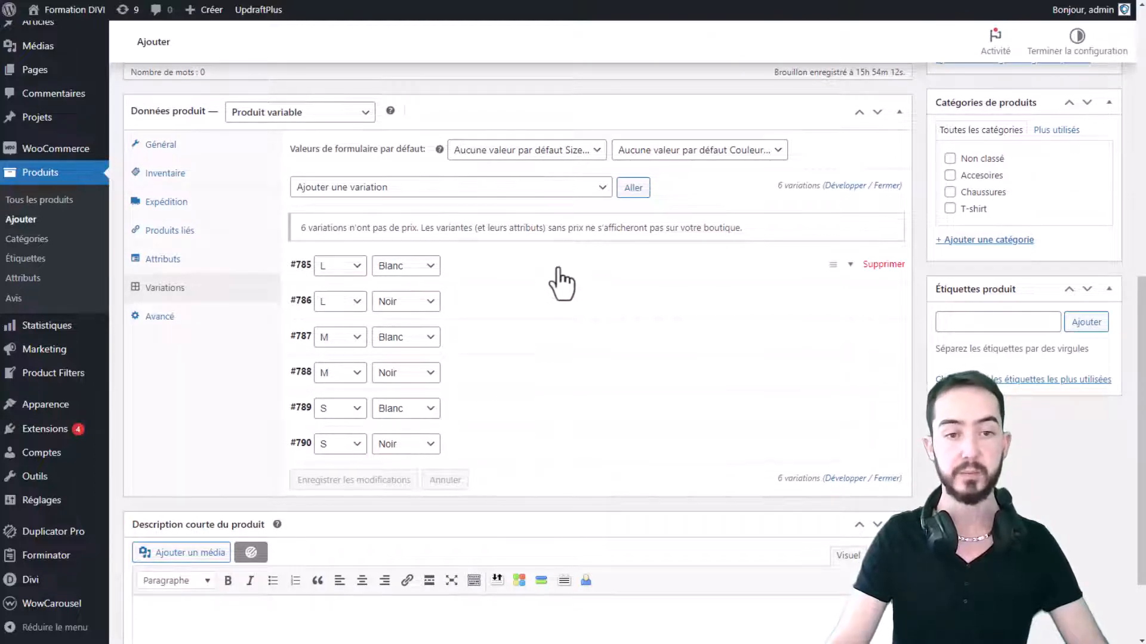
drag(299, 228, 741, 227)
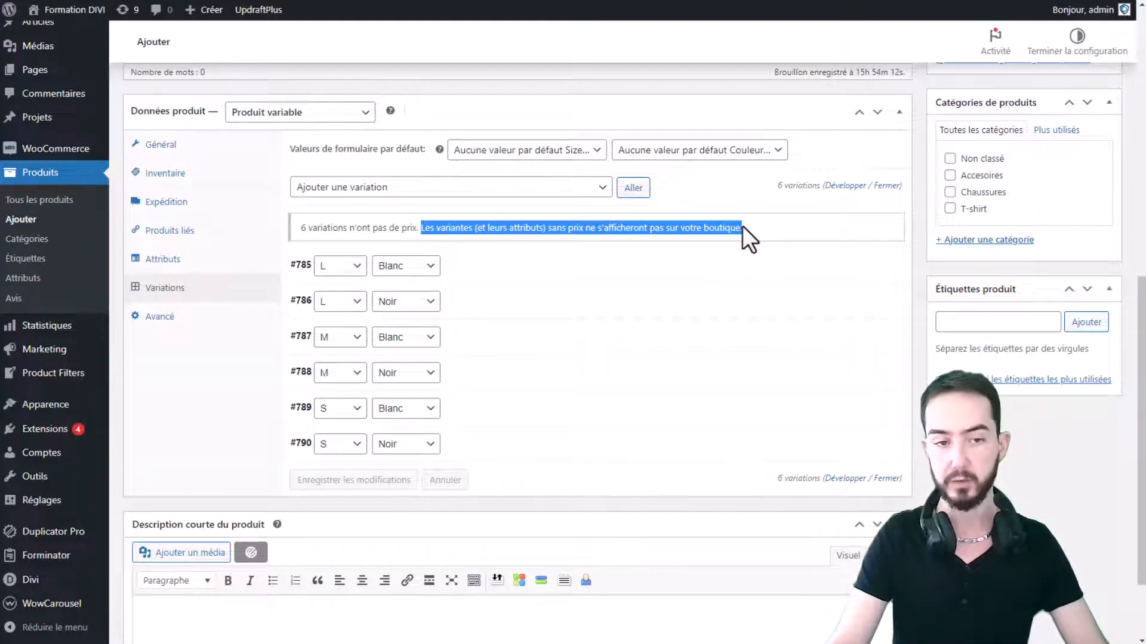
click(749, 230)
click(534, 264)
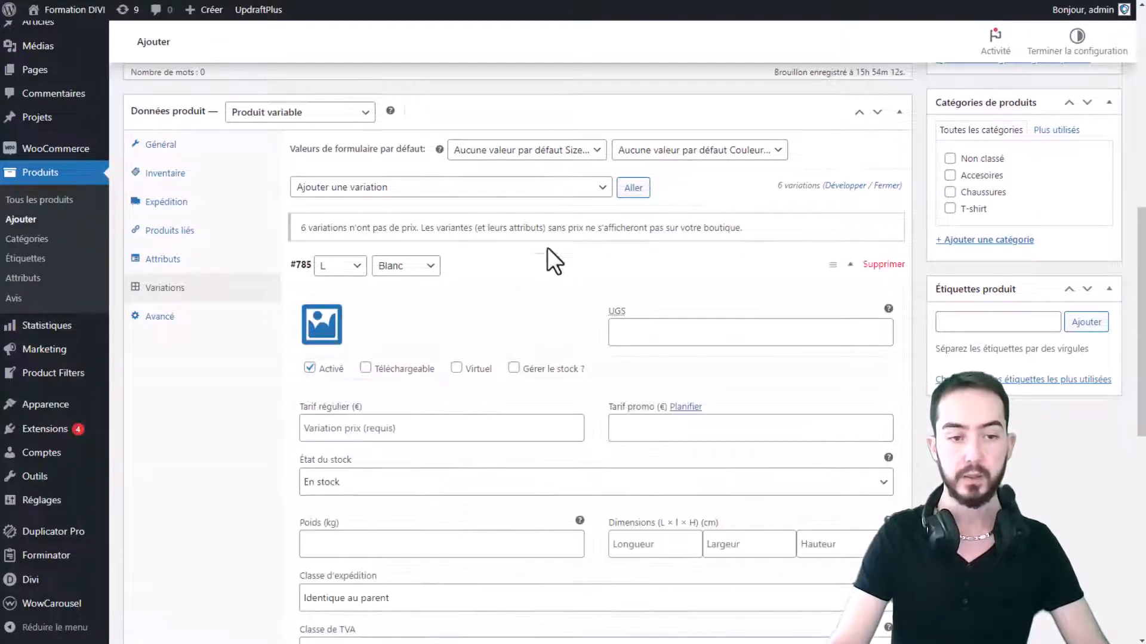
scroll(572, 218, down, 1)
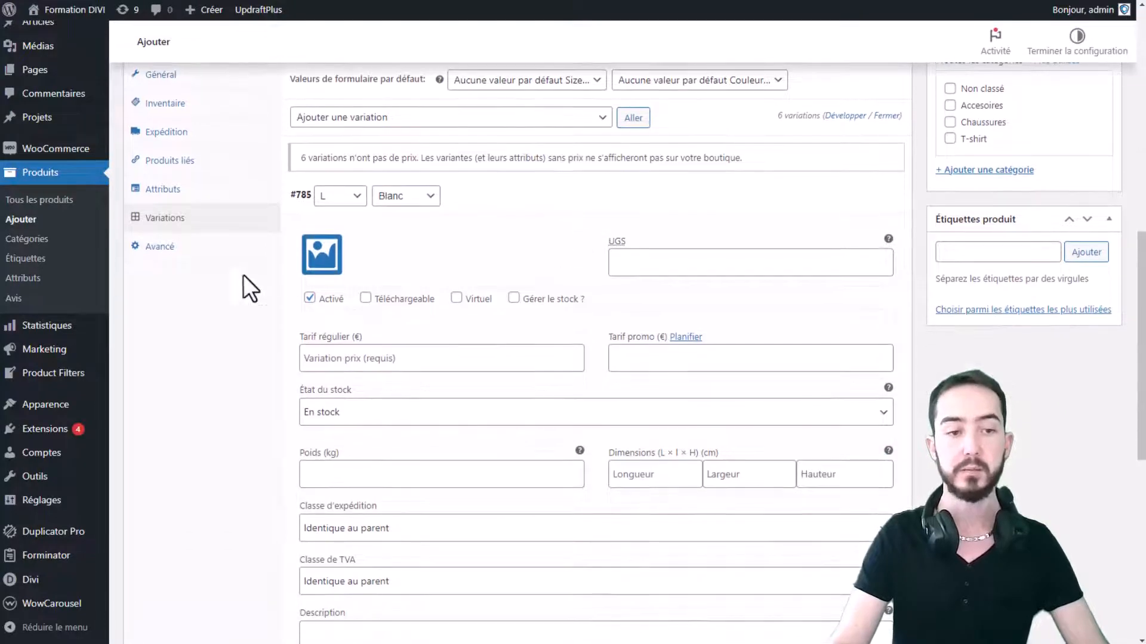
click(320, 258)
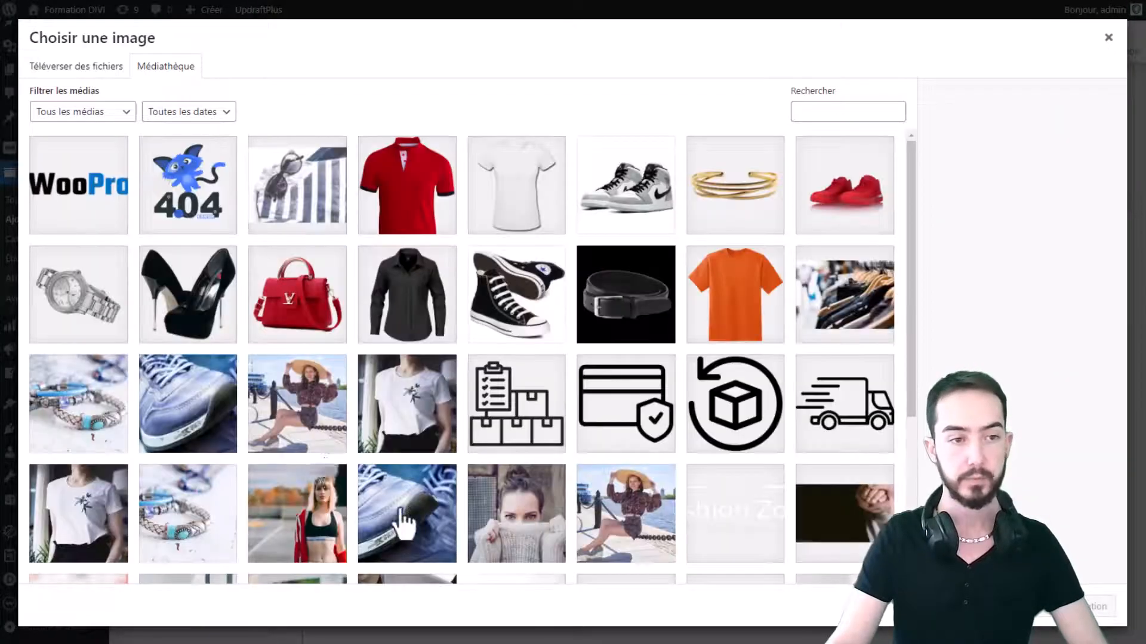
click(521, 237)
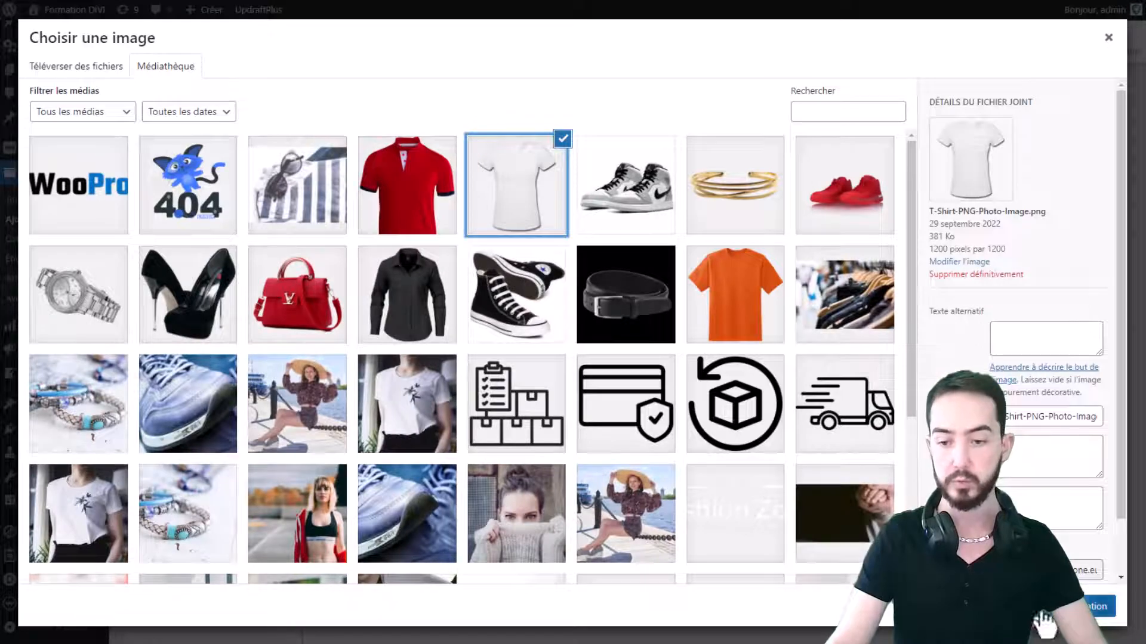
click(1092, 606)
scroll(453, 395, down, 1)
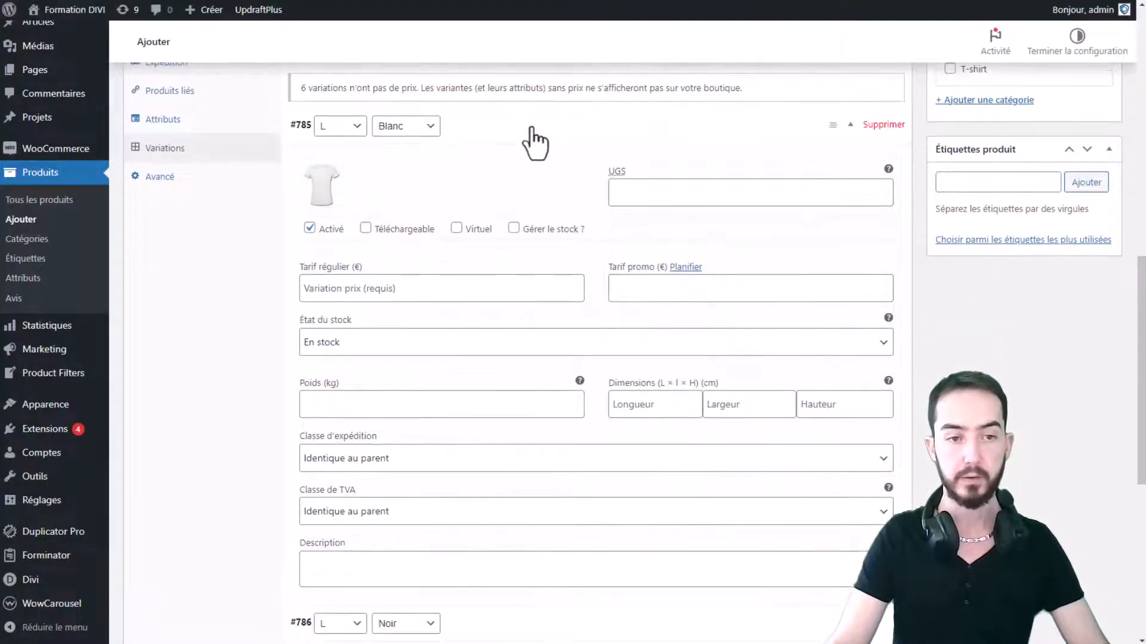
Step: Assign the white T-shirt image T-Shirt-PNG-Photo-Image.png to the M Blanc variation
click(535, 143)
click(501, 236)
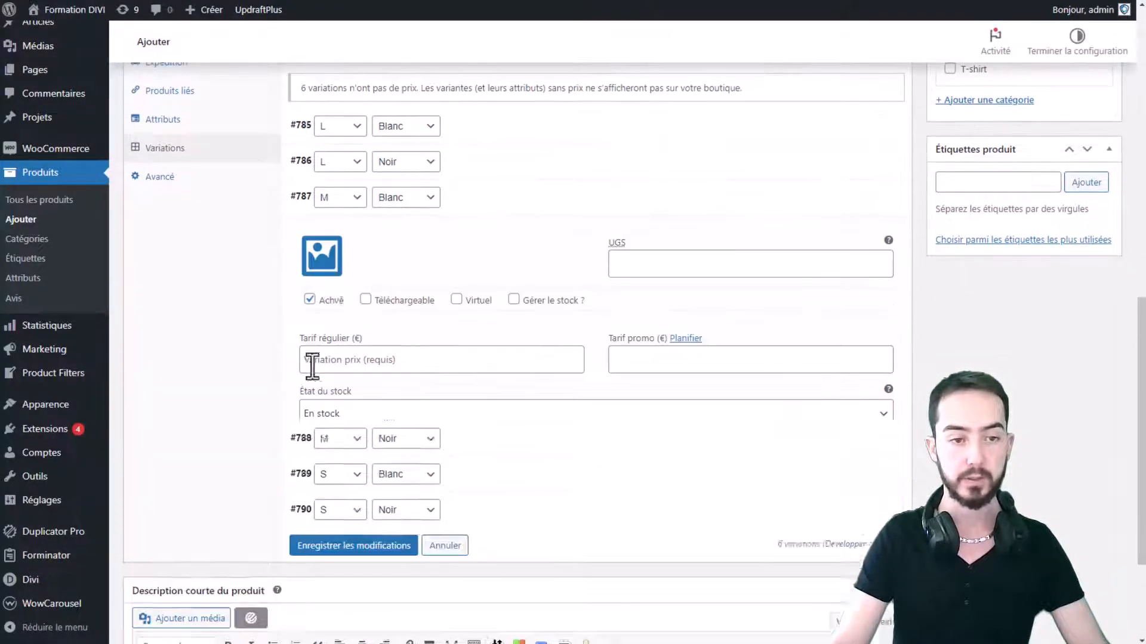
click(321, 257)
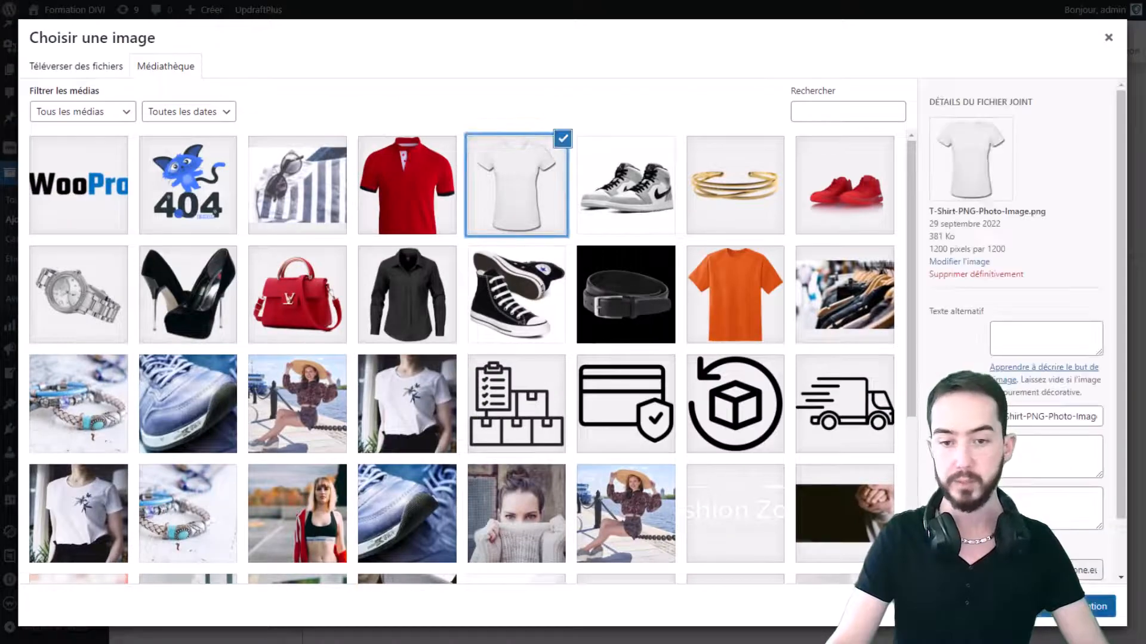
click(1098, 606)
Step: Assign the black shirt image Dress-Shirt-Free-PNG.png to the L Noir variation
click(534, 173)
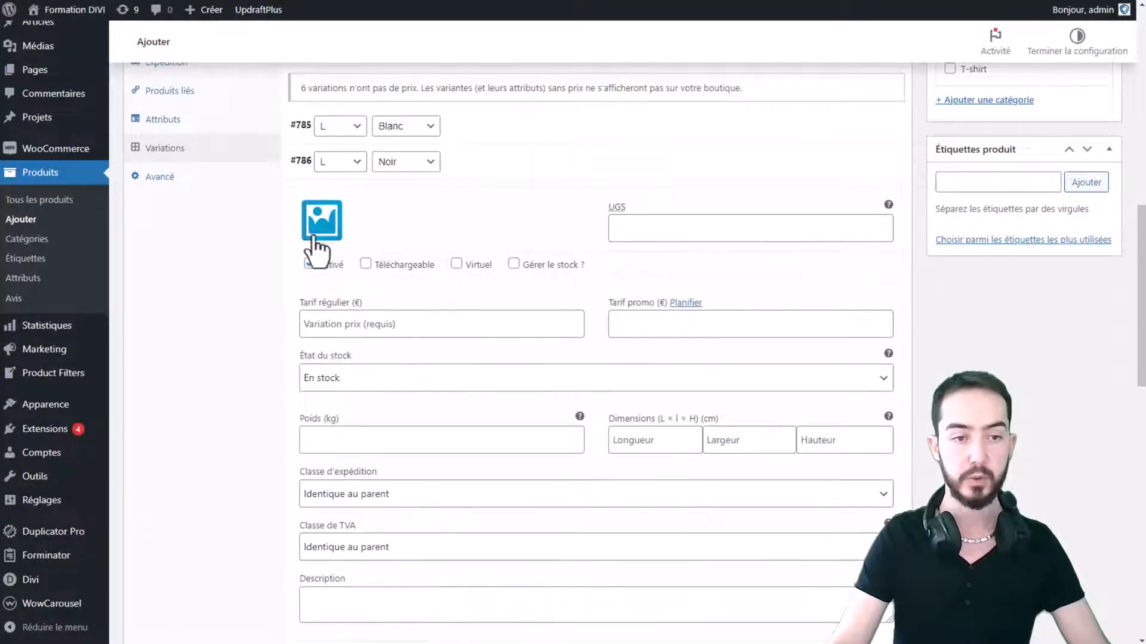
click(320, 225)
click(422, 307)
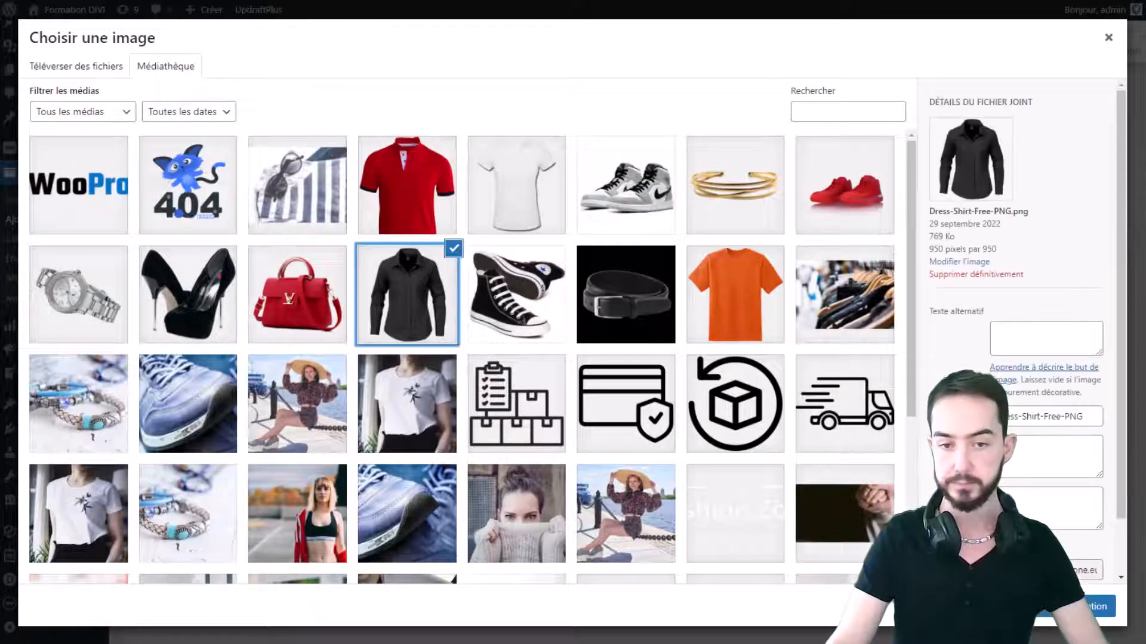
click(1098, 606)
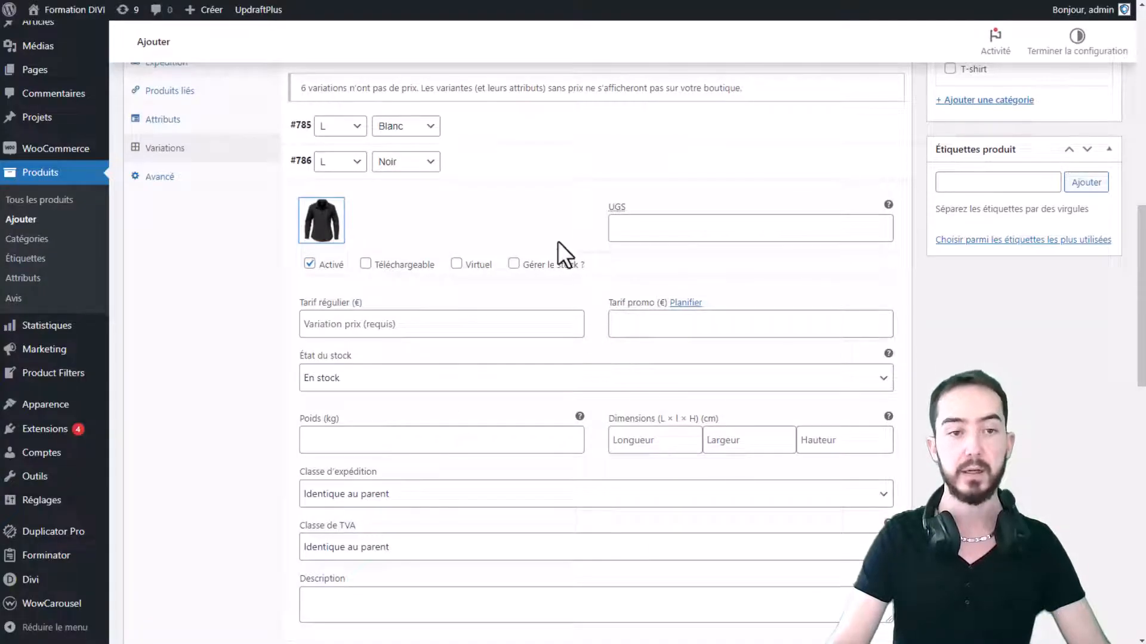
Step: Expand the L Blanc variation and examine the price, stock, shipping and description fields of the open variations
scroll(557, 241, up, 2)
click(578, 267)
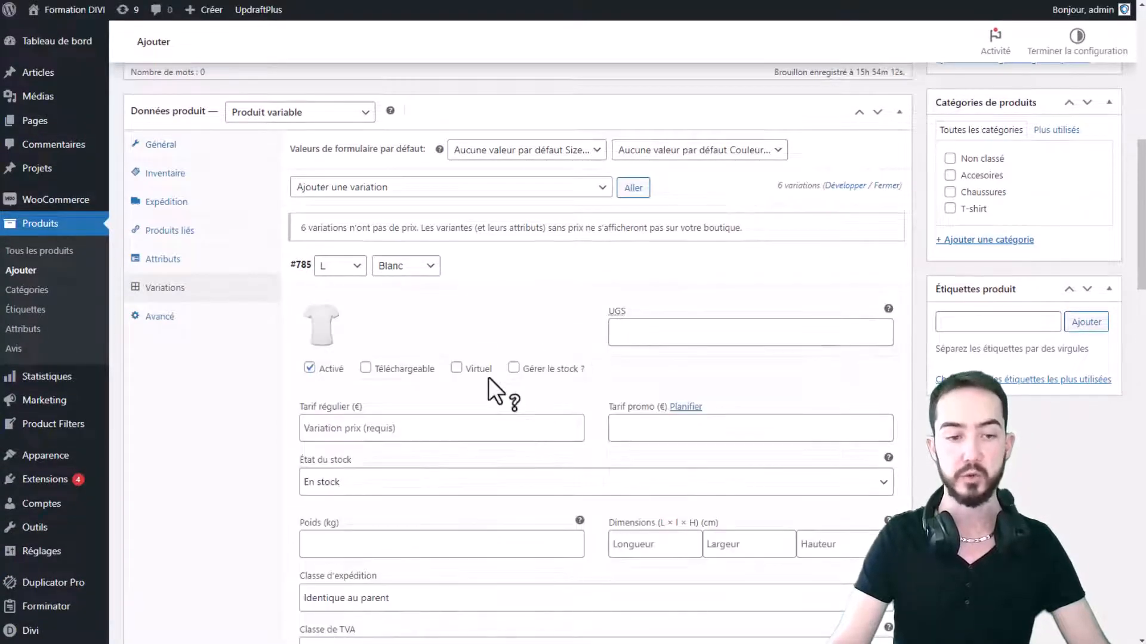
scroll(488, 377, down, 3)
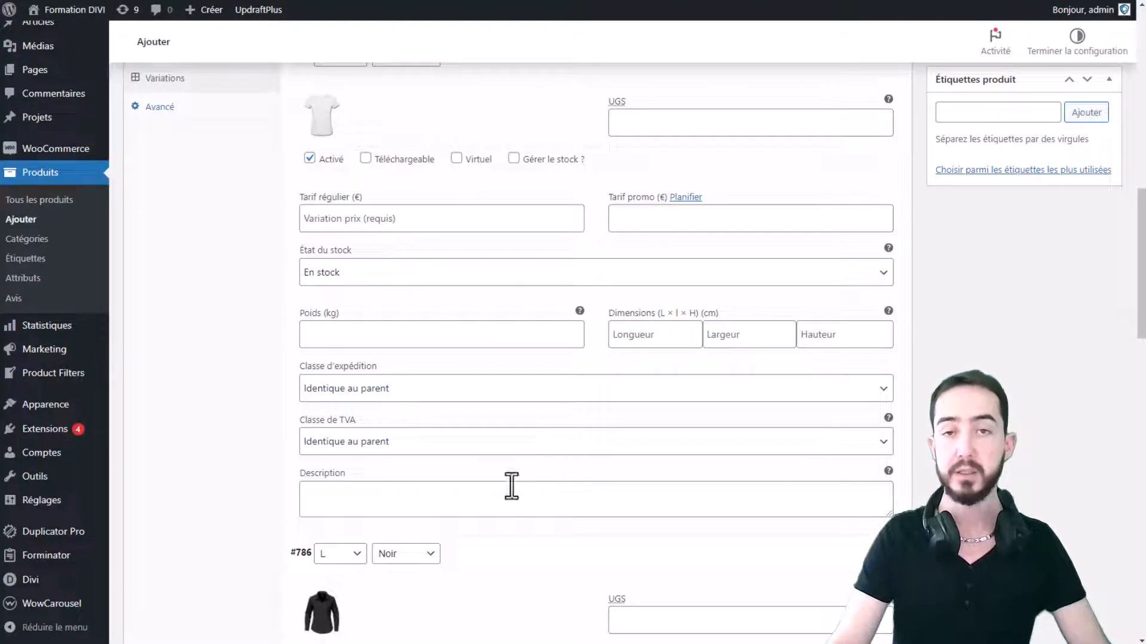
scroll(645, 407, up, 1)
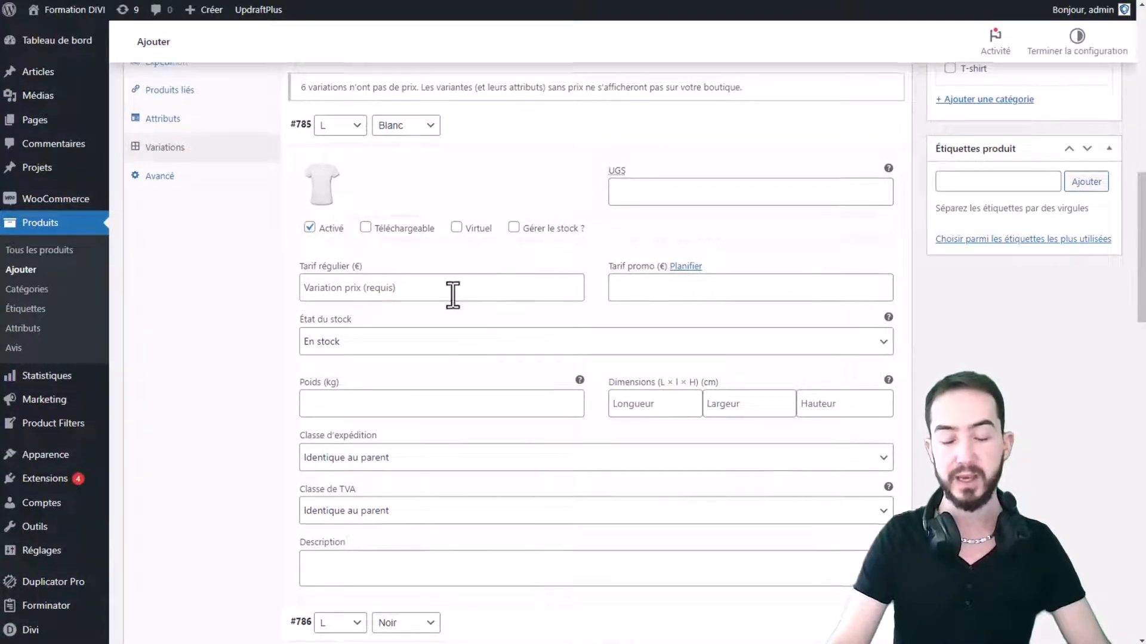
scroll(450, 294, down, 2)
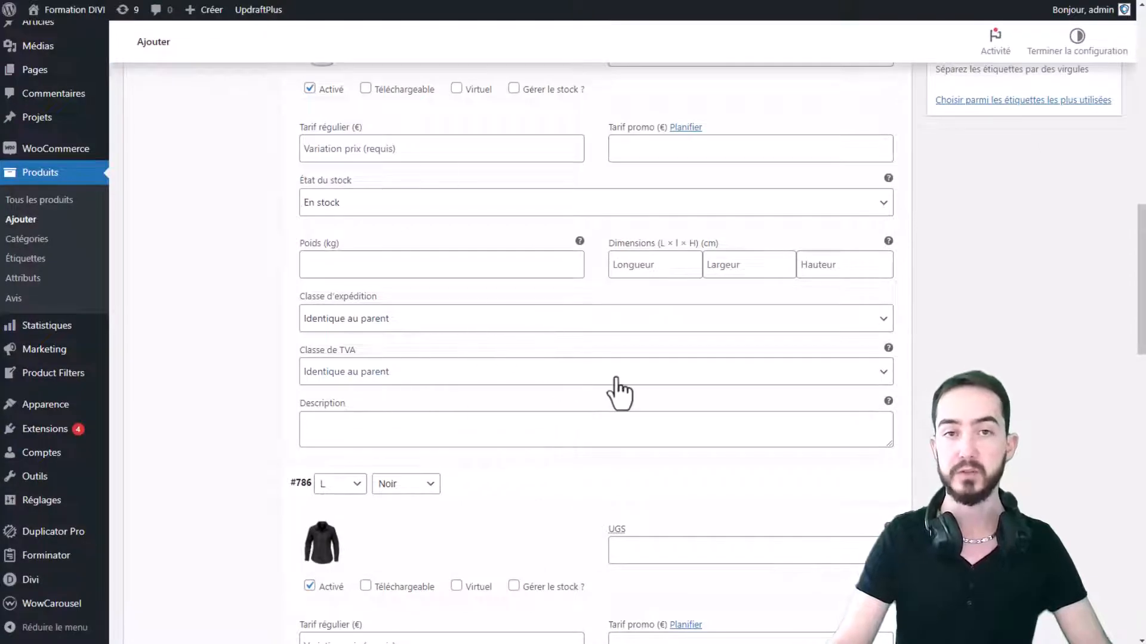
scroll(616, 379, down, 15)
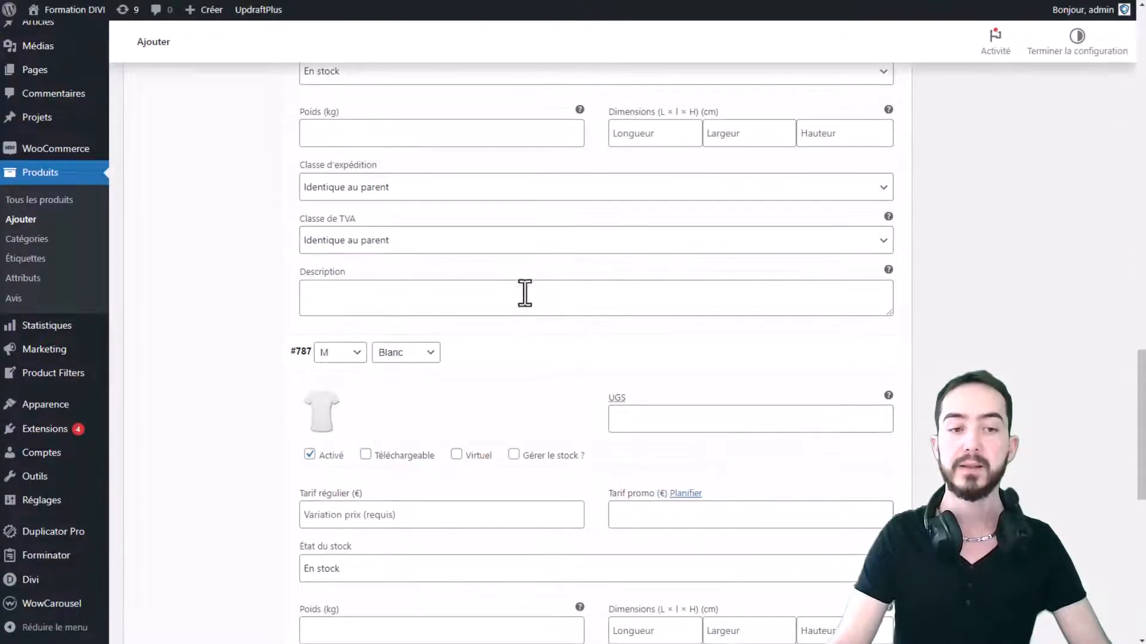
scroll(561, 345, up, 7)
scroll(568, 338, up, 10)
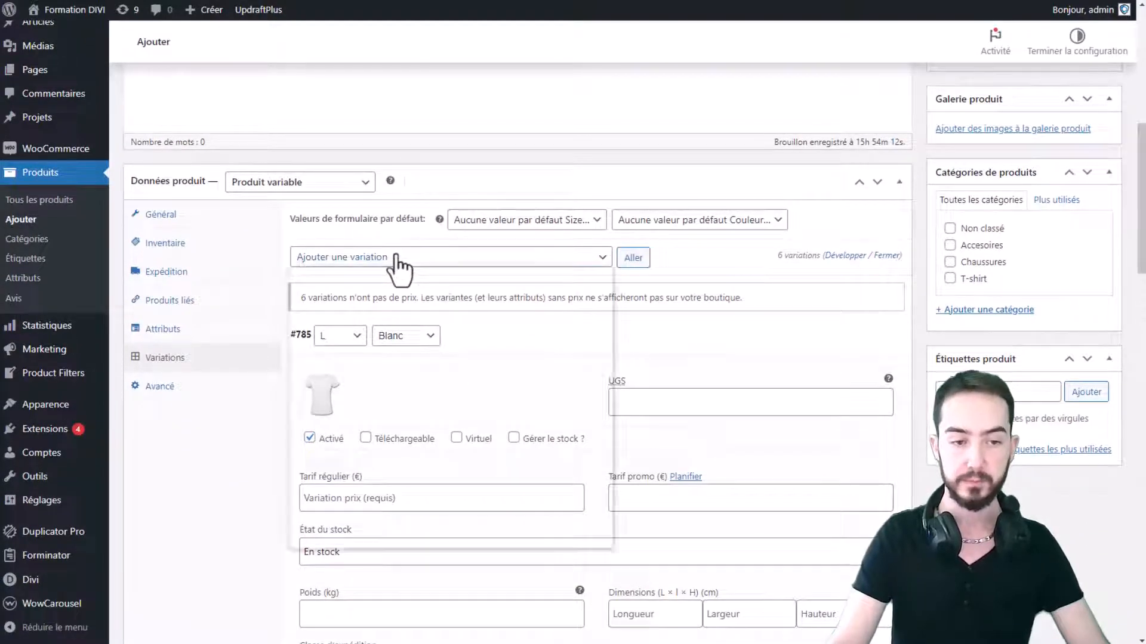
Step: Set the regular price of all variations to 14.49 with a bulk action, saving the pending changes
click(401, 261)
scroll(408, 285, down, 3)
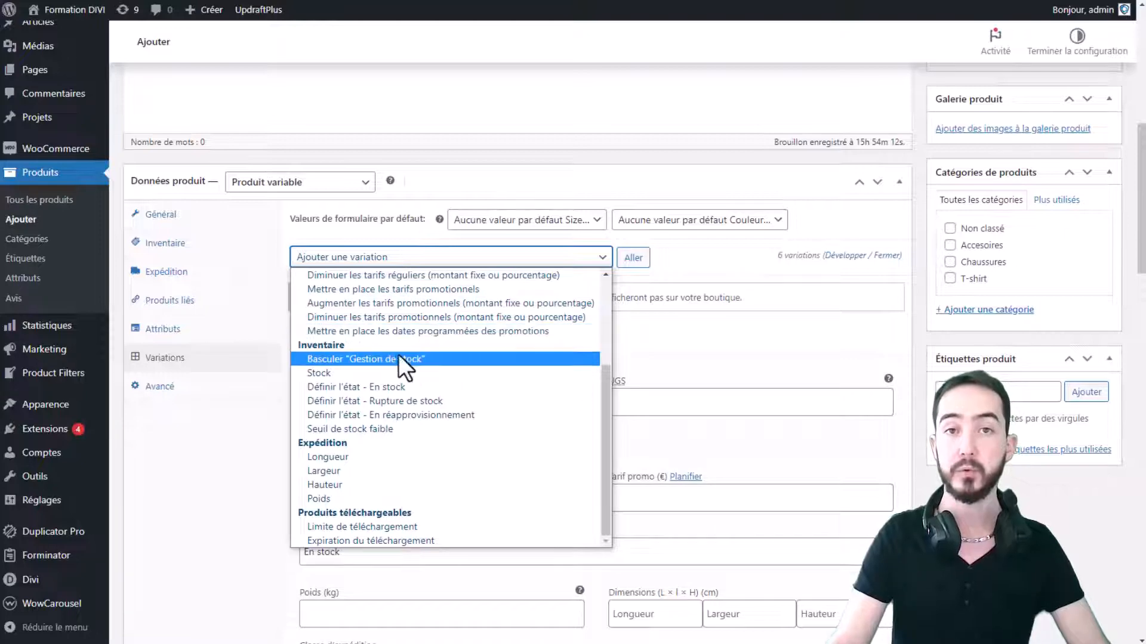
scroll(438, 406, up, 3)
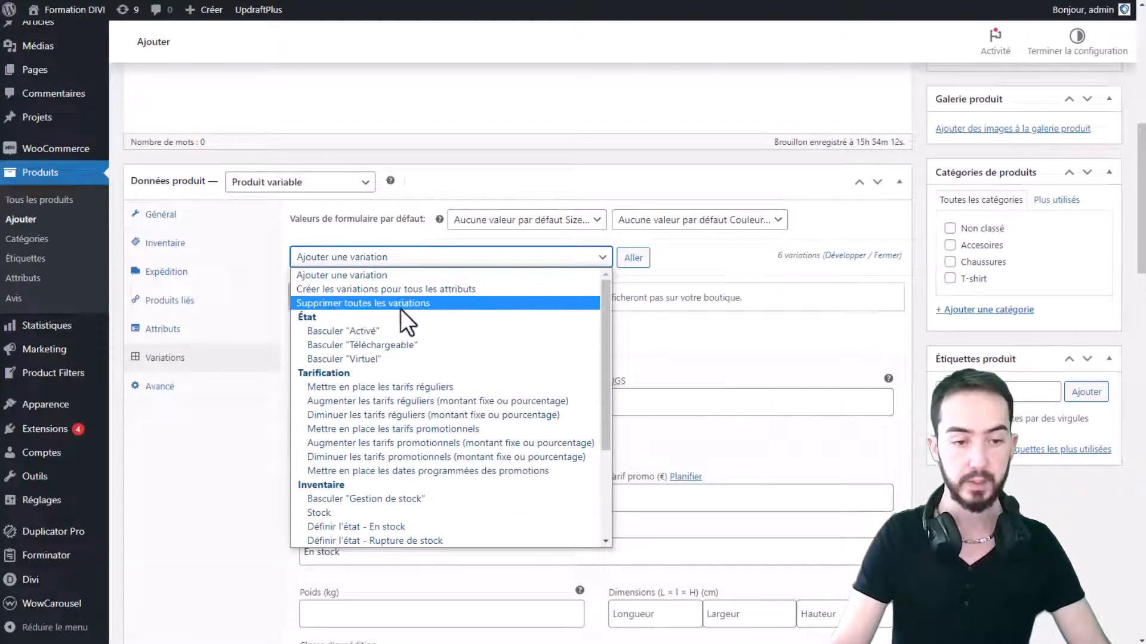
click(381, 386)
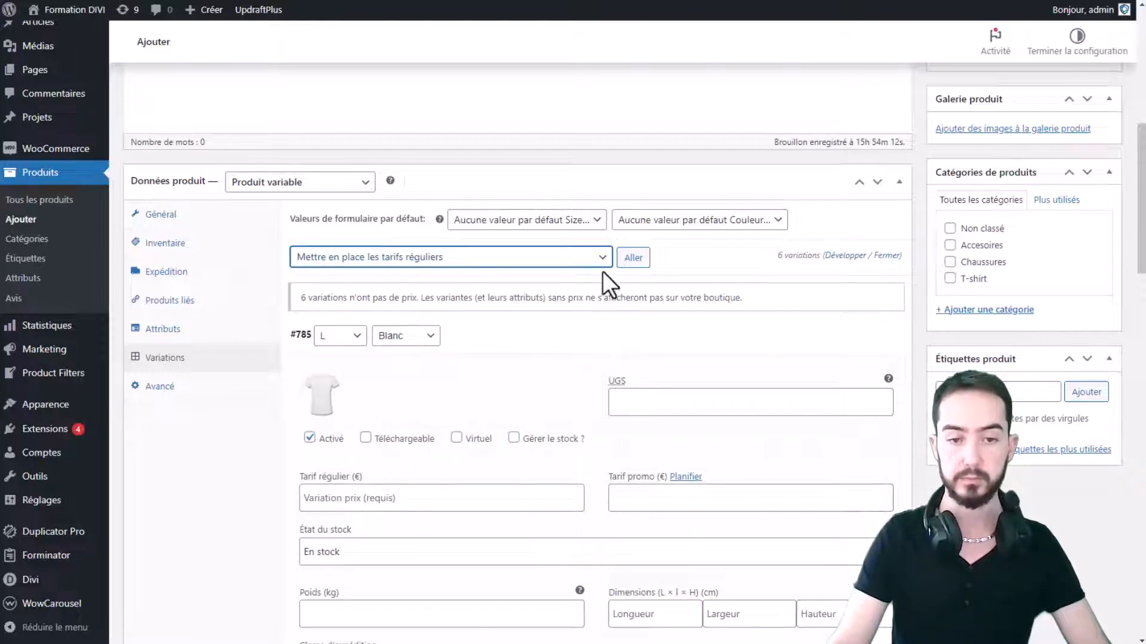
click(632, 261)
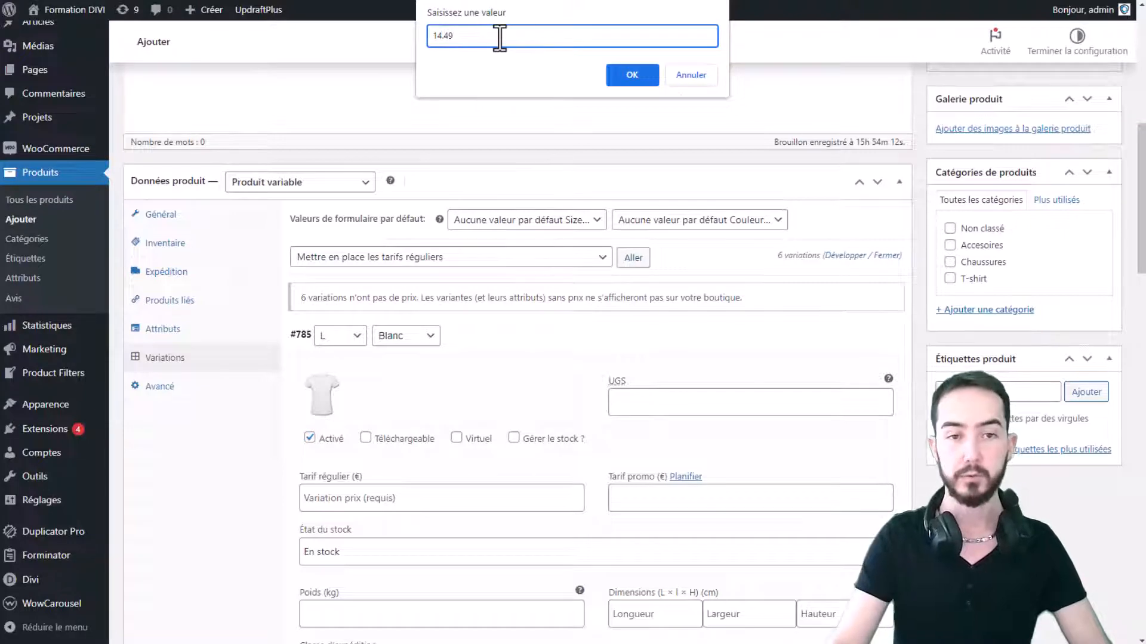
click(638, 76)
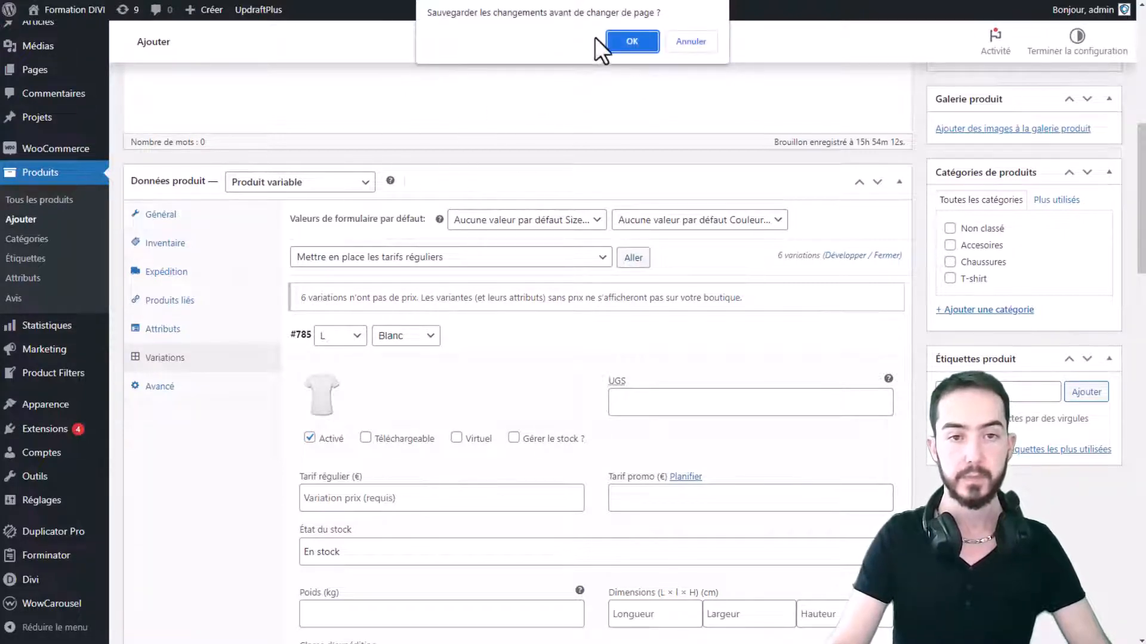
drag(431, 12, 619, 38)
click(626, 38)
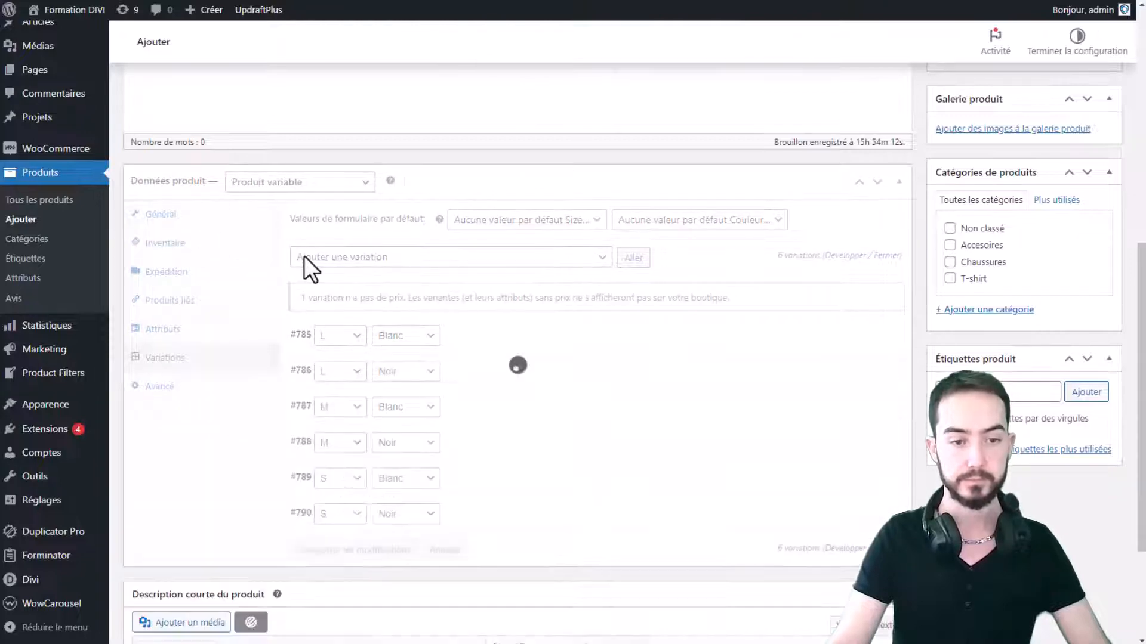
Step: Check the regular price in the L Blanc, L Noir and S Noir variations and read the missing-price notice
click(577, 357)
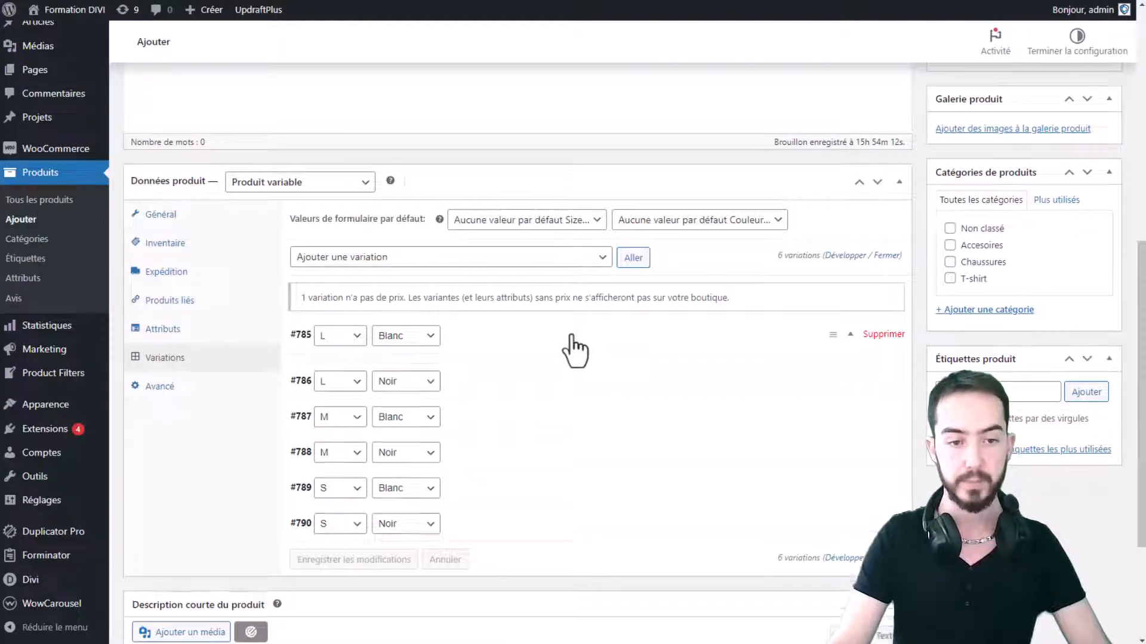
scroll(570, 334, down, 1)
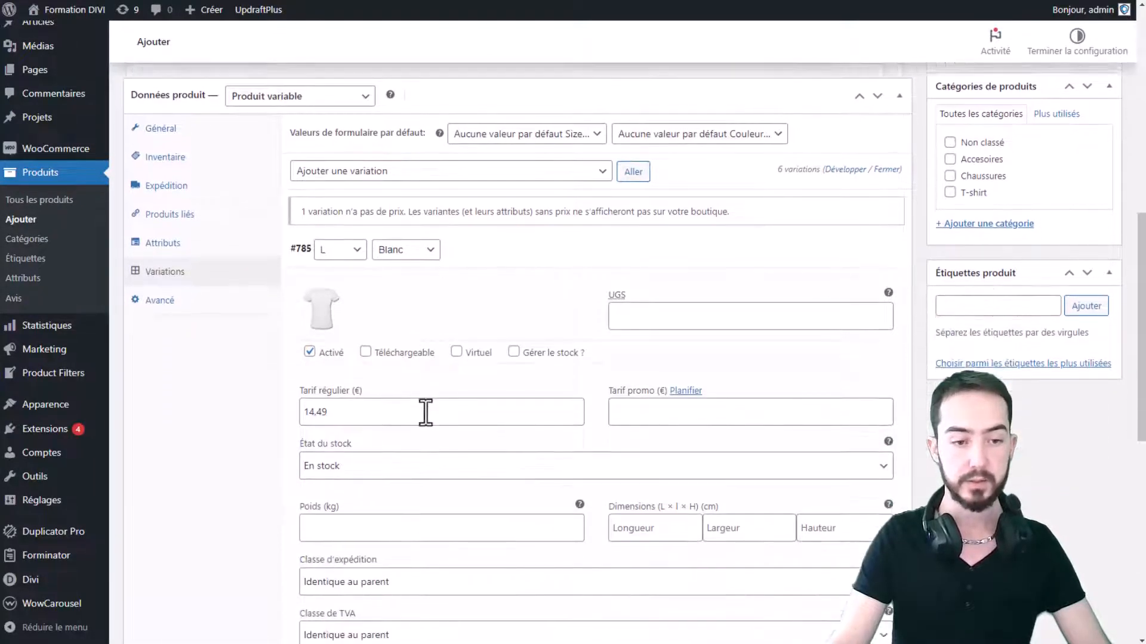
scroll(442, 409, down, 2)
scroll(448, 293, down, 4)
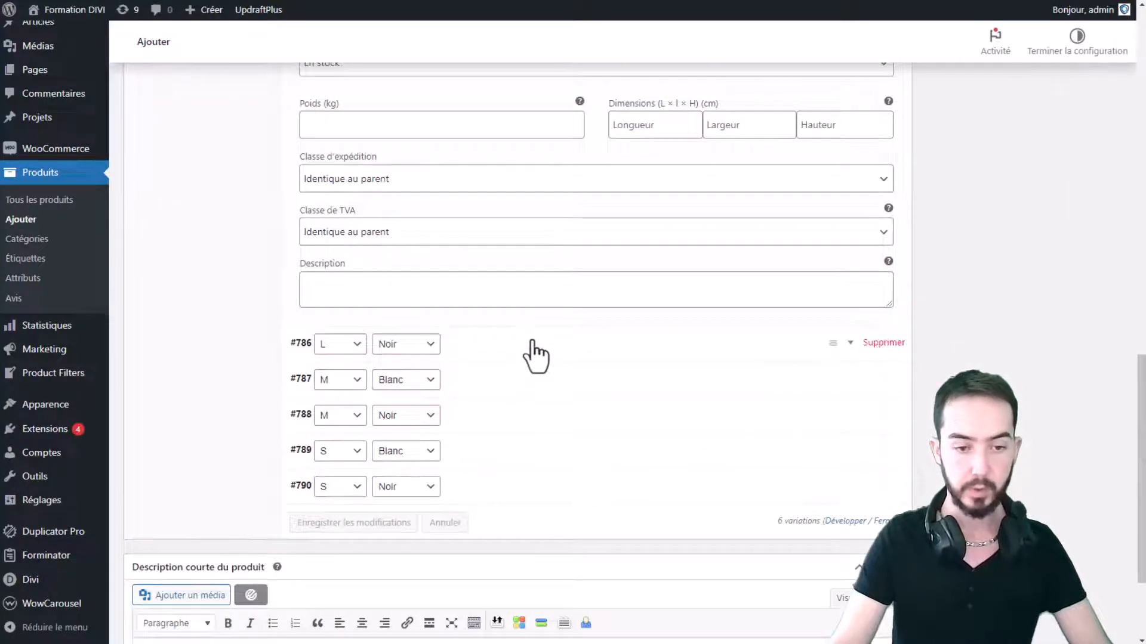
click(539, 354)
scroll(544, 360, down, 8)
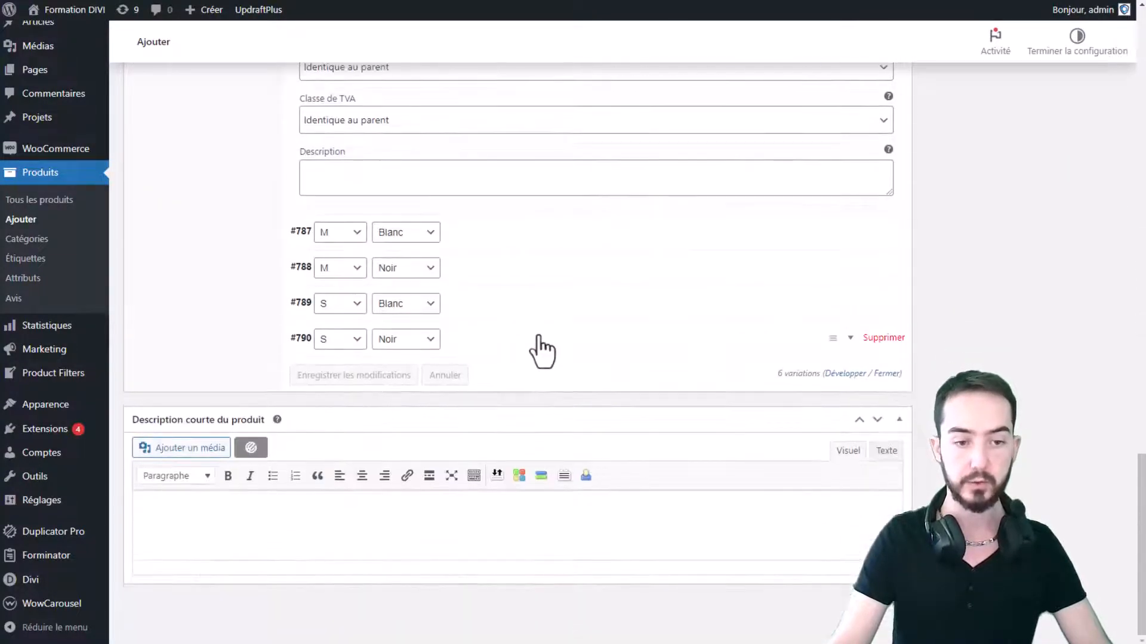
click(537, 339)
scroll(540, 349, down, 2)
scroll(555, 381, up, 8)
scroll(564, 411, up, 10)
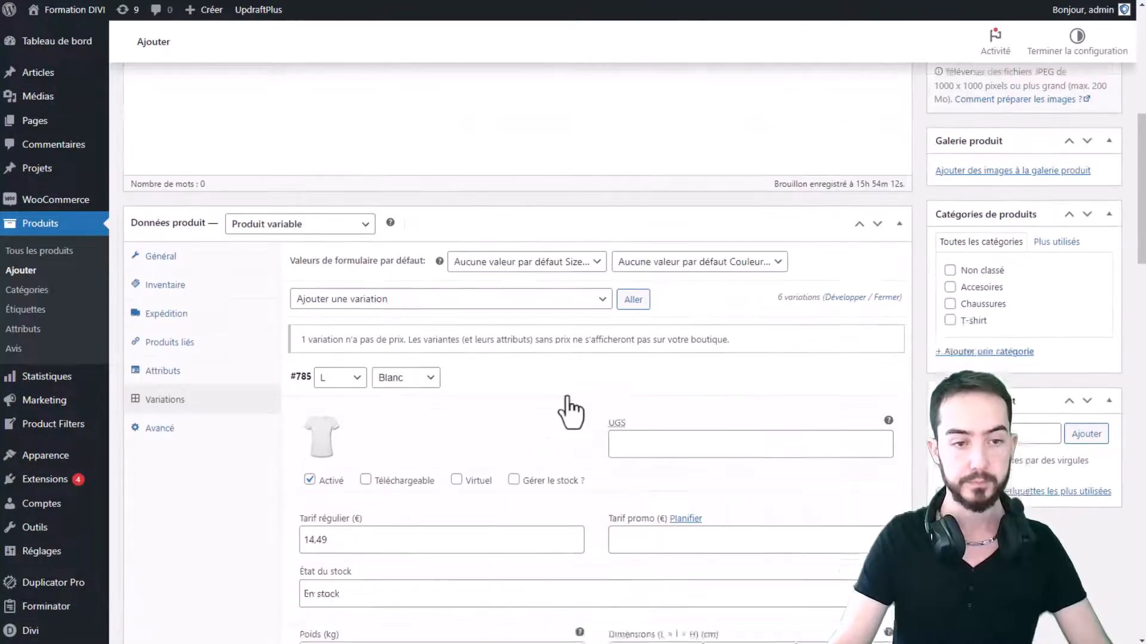
scroll(454, 370, down, 1)
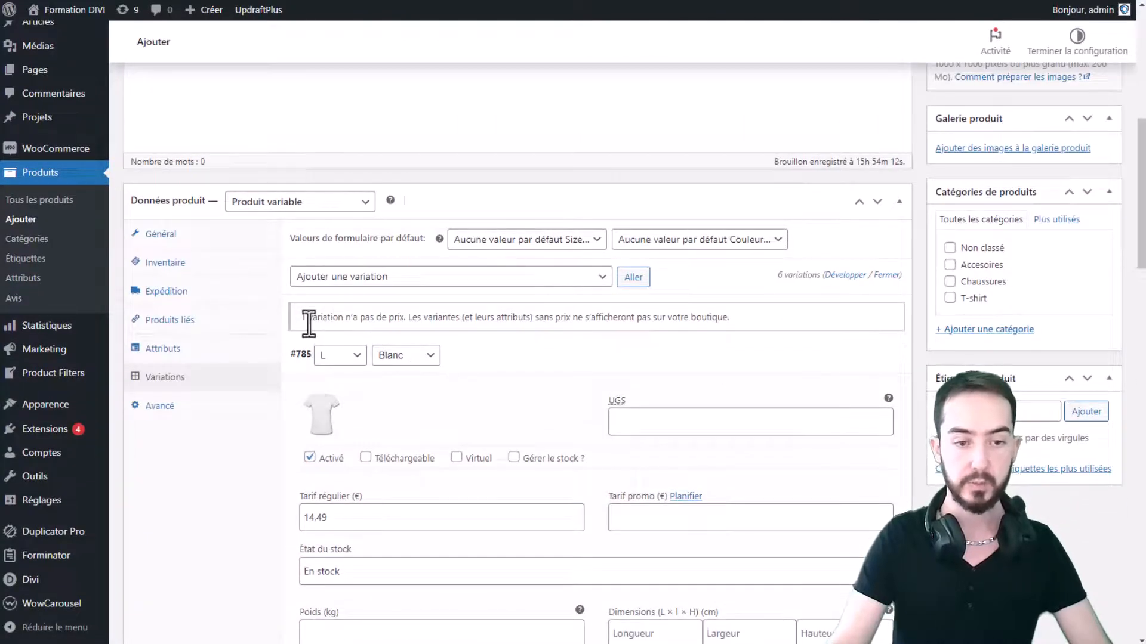
drag(307, 320, 417, 320)
click(434, 321)
click(610, 371)
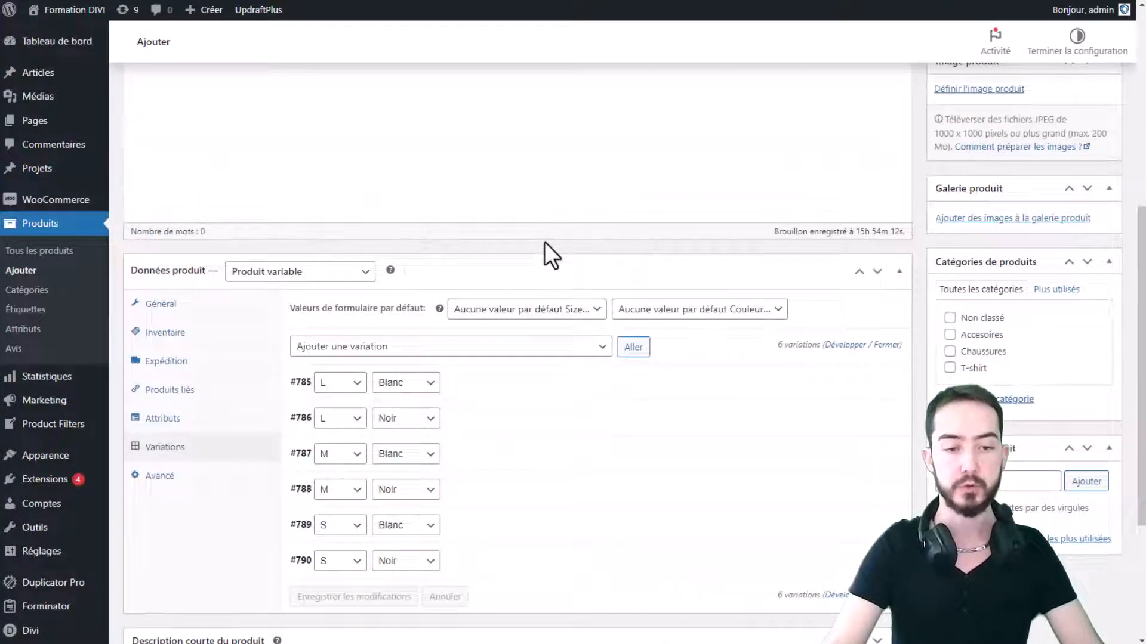
Step: Expand the L Blanc variation and examine the bulk actions available for pricing, inventory, shipping and downloads
scroll(544, 242, down, 3)
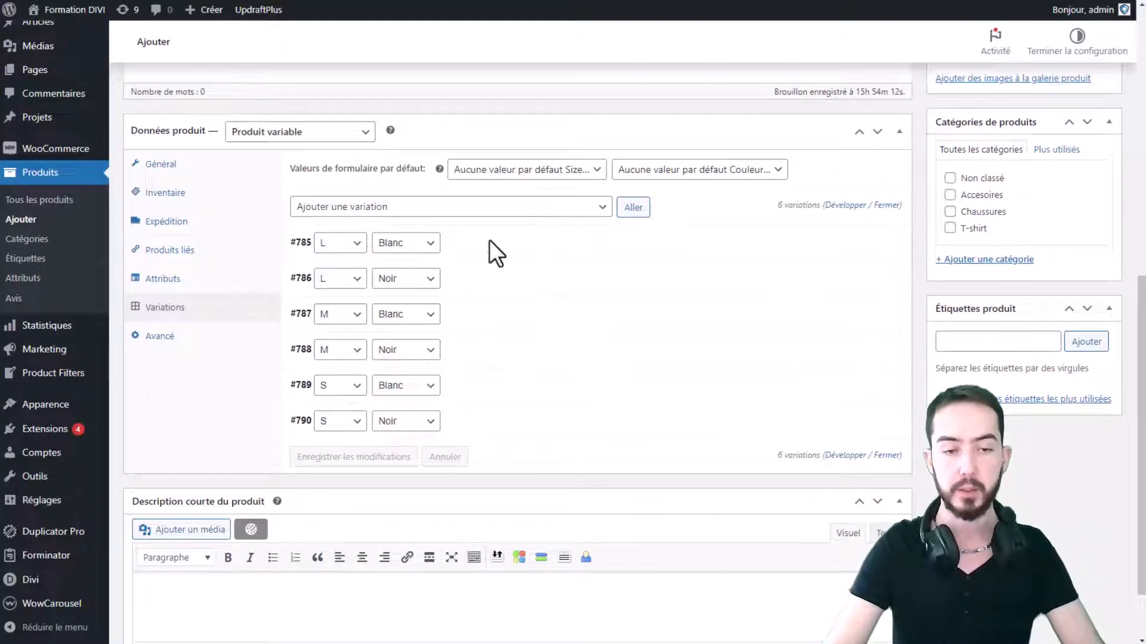
click(539, 258)
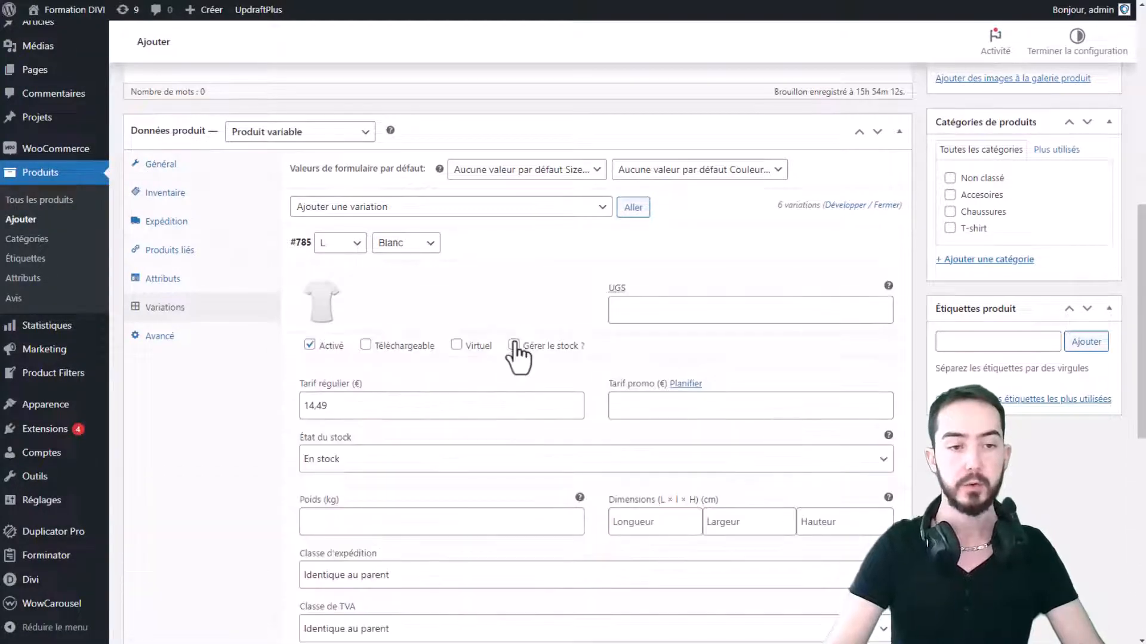
click(496, 210)
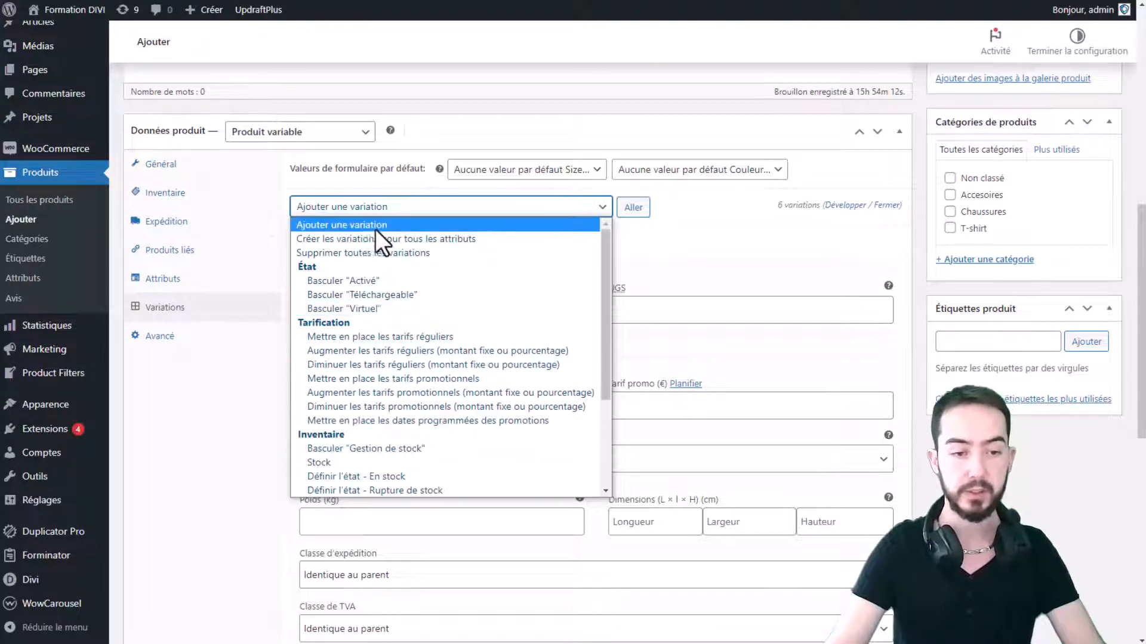
scroll(413, 274, down, 3)
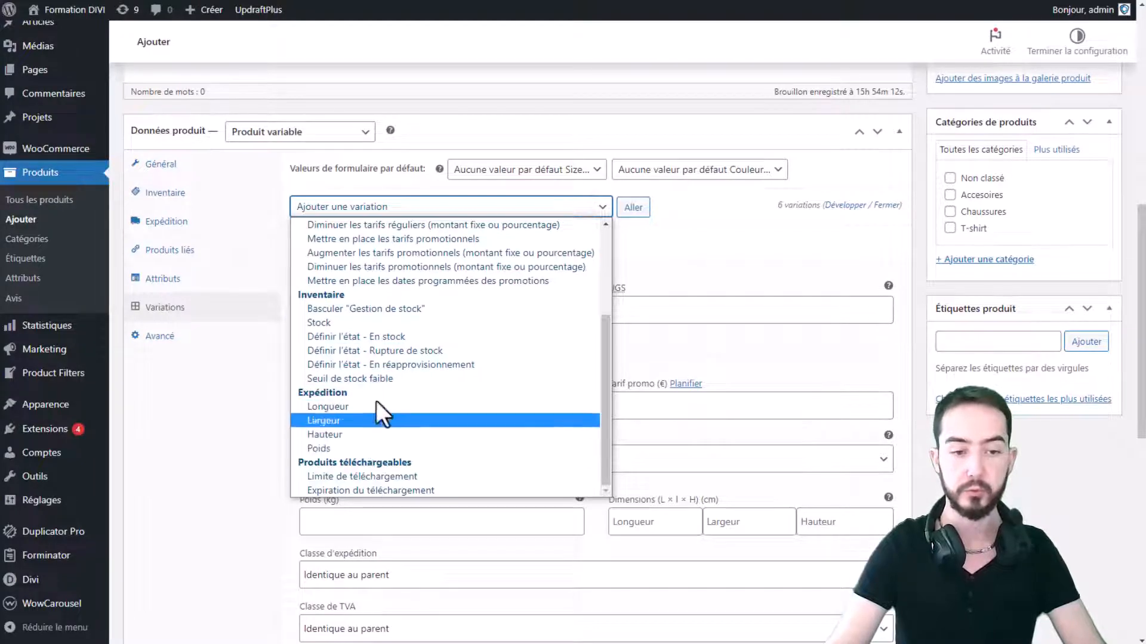
scroll(431, 389, up, 1)
scroll(431, 389, up, 3)
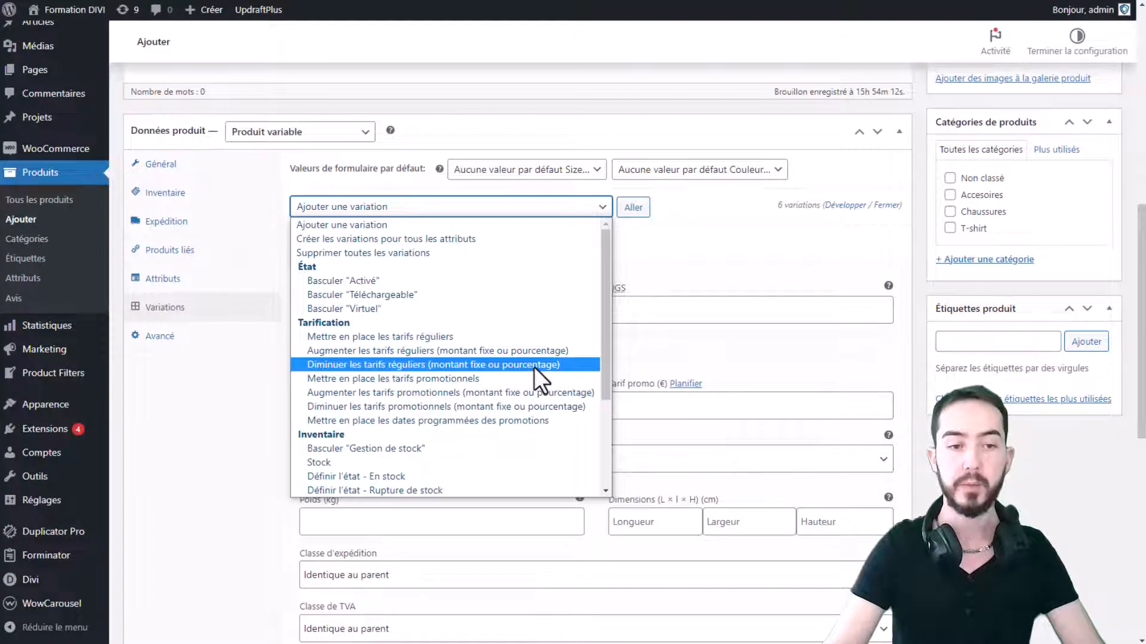
click(592, 222)
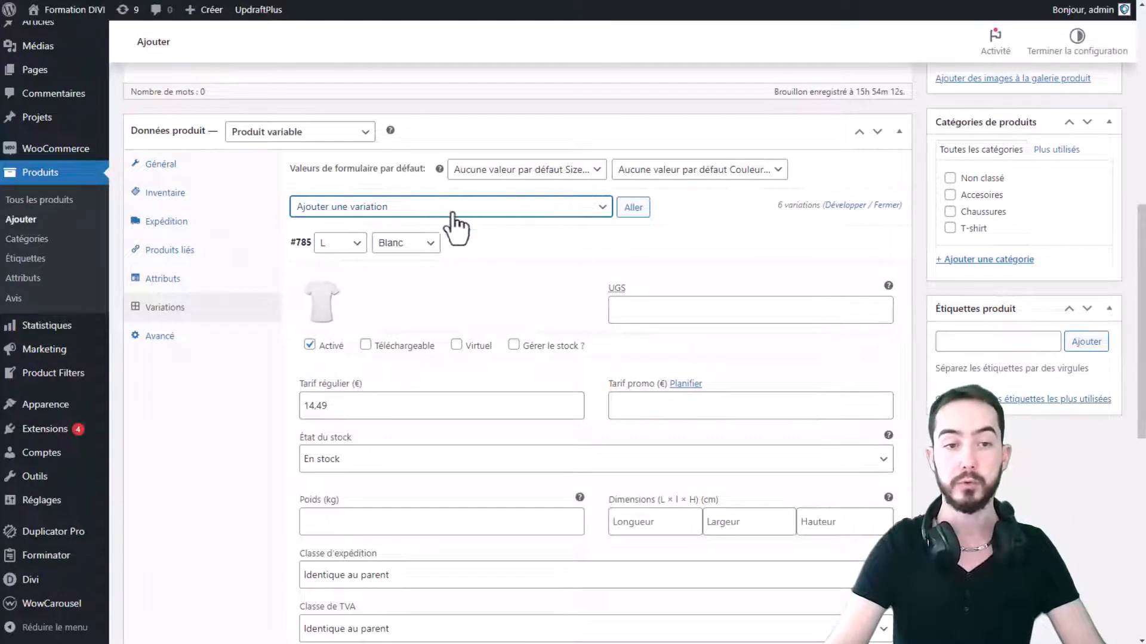
click(534, 250)
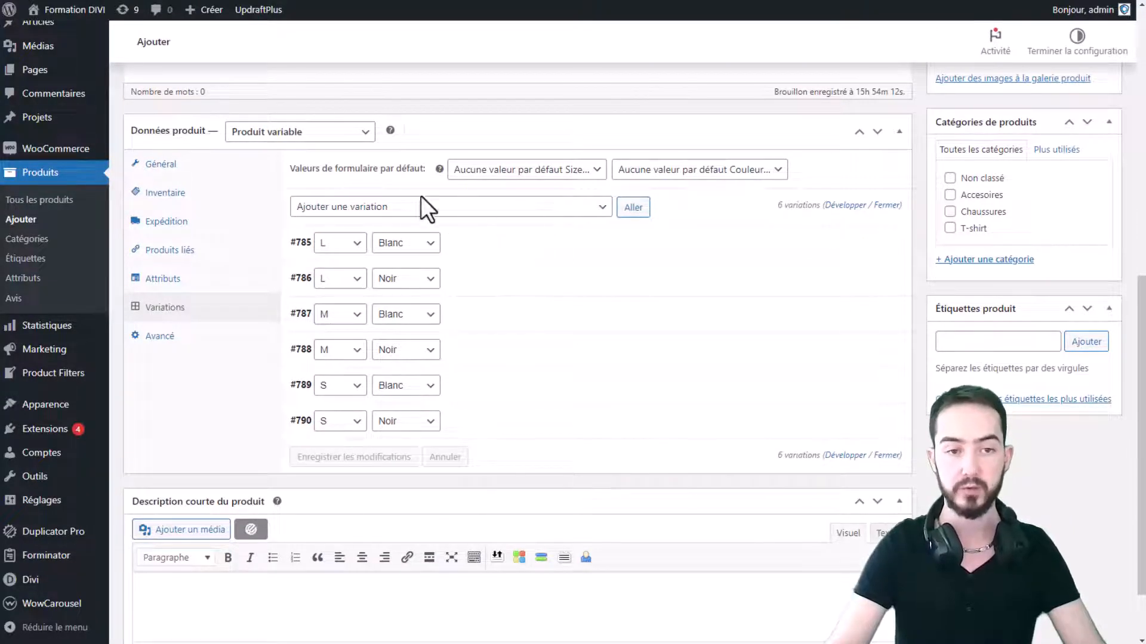
Step: Set the product's default form values to size L and colour Blanc
drag(301, 172, 429, 168)
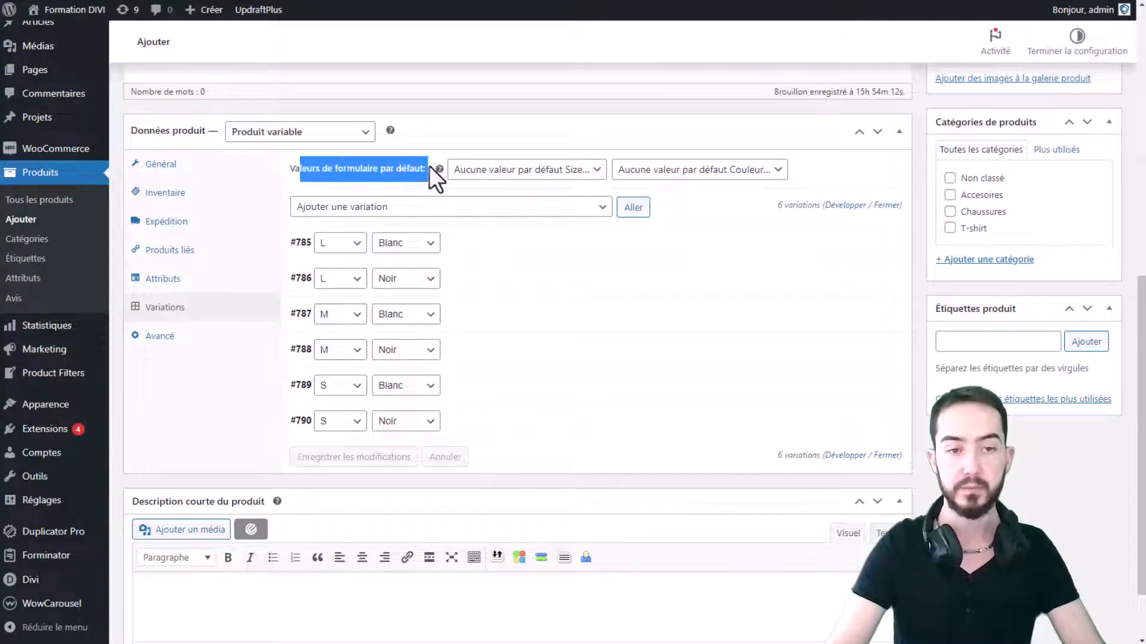
click(469, 176)
click(478, 205)
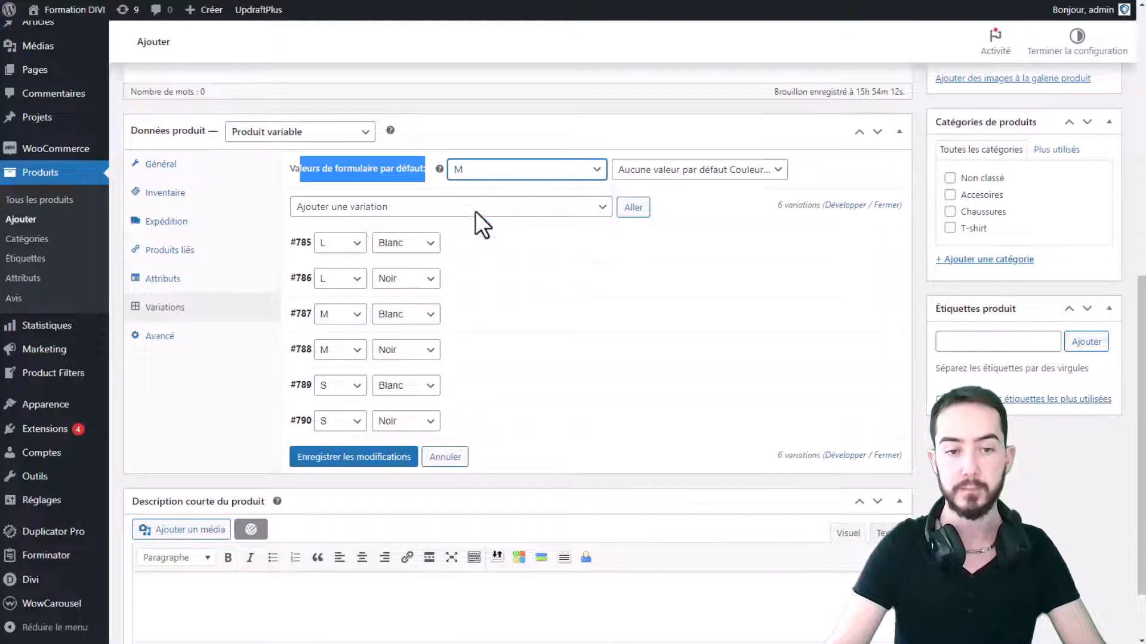
click(636, 173)
click(540, 263)
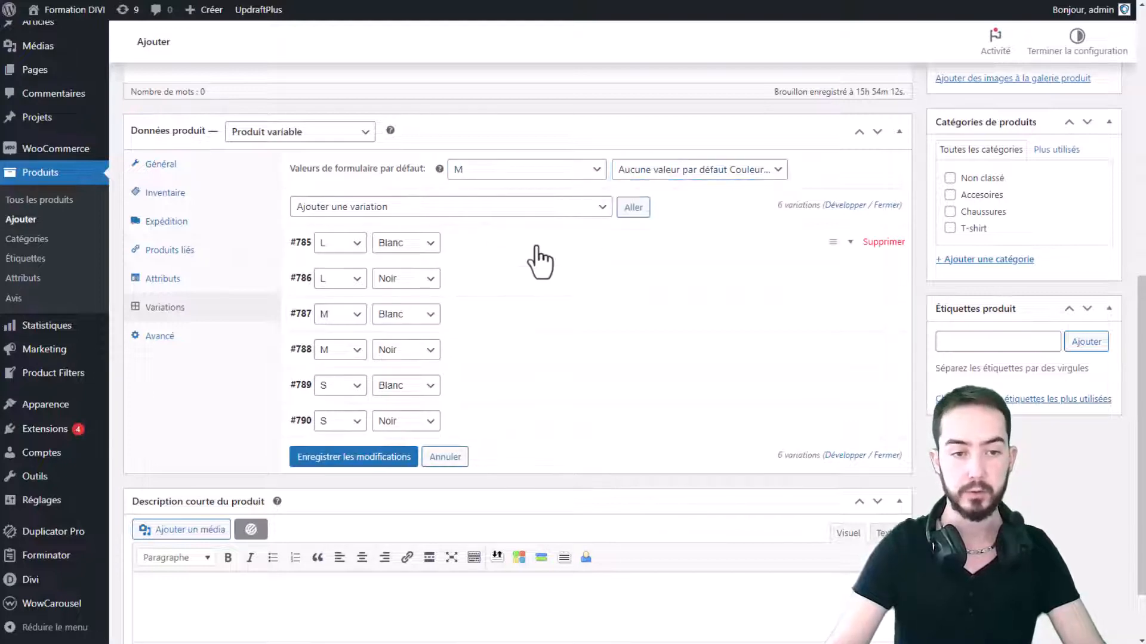
click(540, 263)
click(608, 238)
click(671, 172)
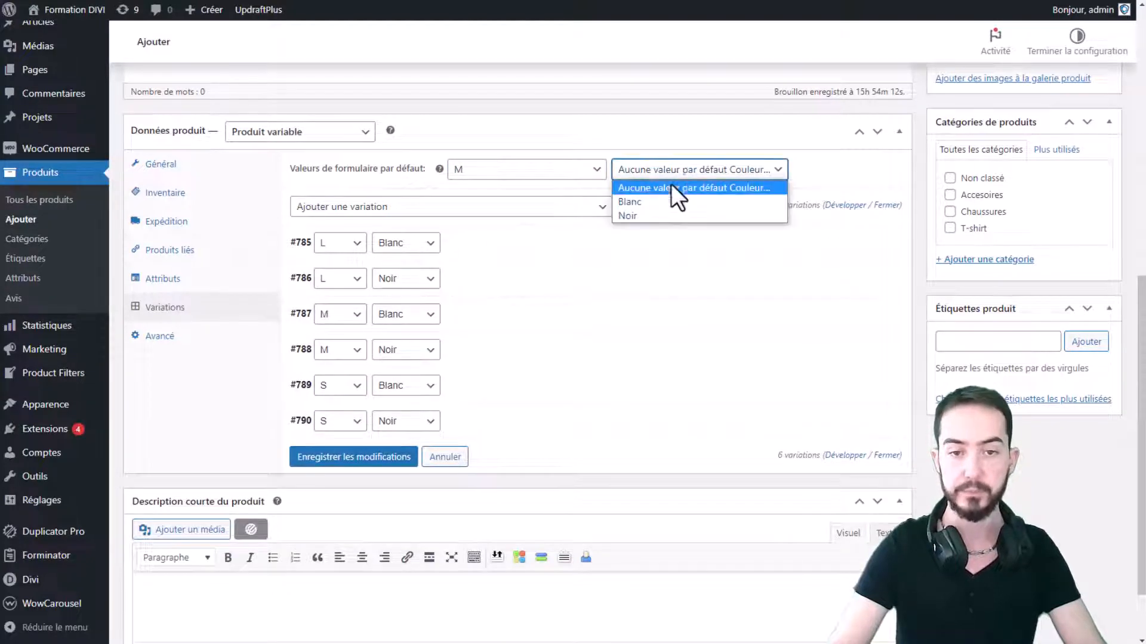
click(652, 203)
click(478, 173)
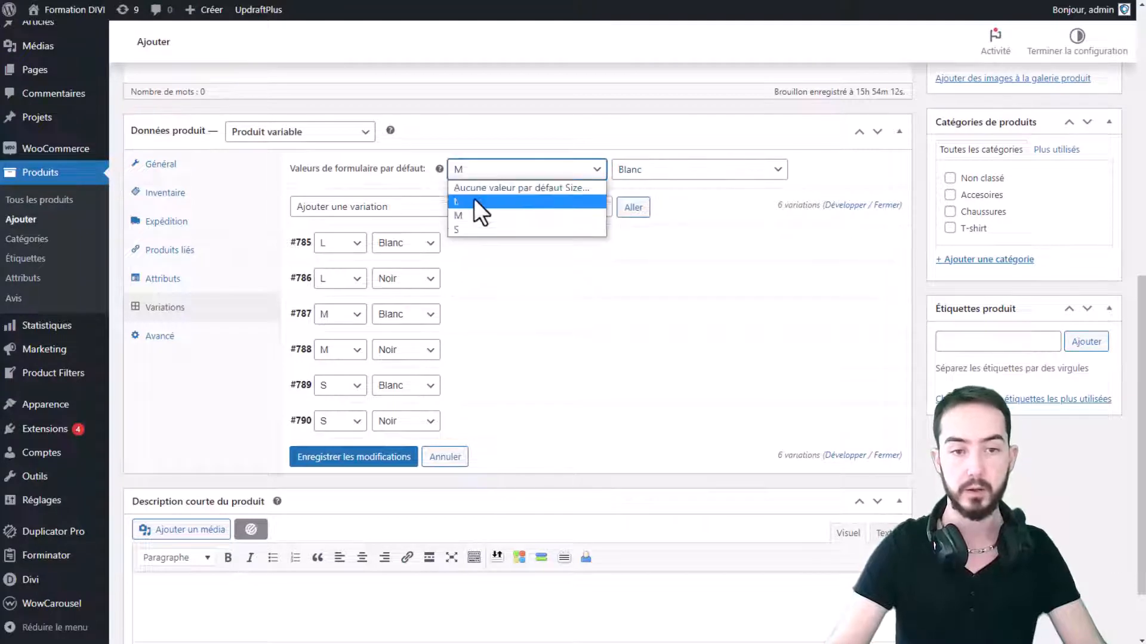
click(468, 203)
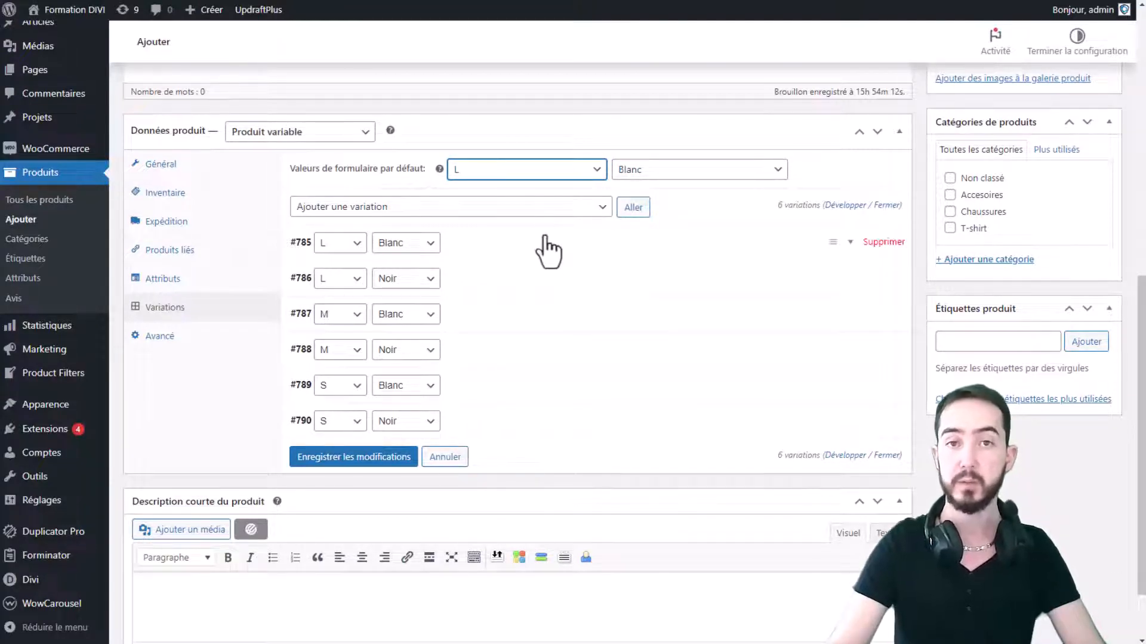
Step: Expand the L Blanc variation again to review its image, price and stock state
click(491, 263)
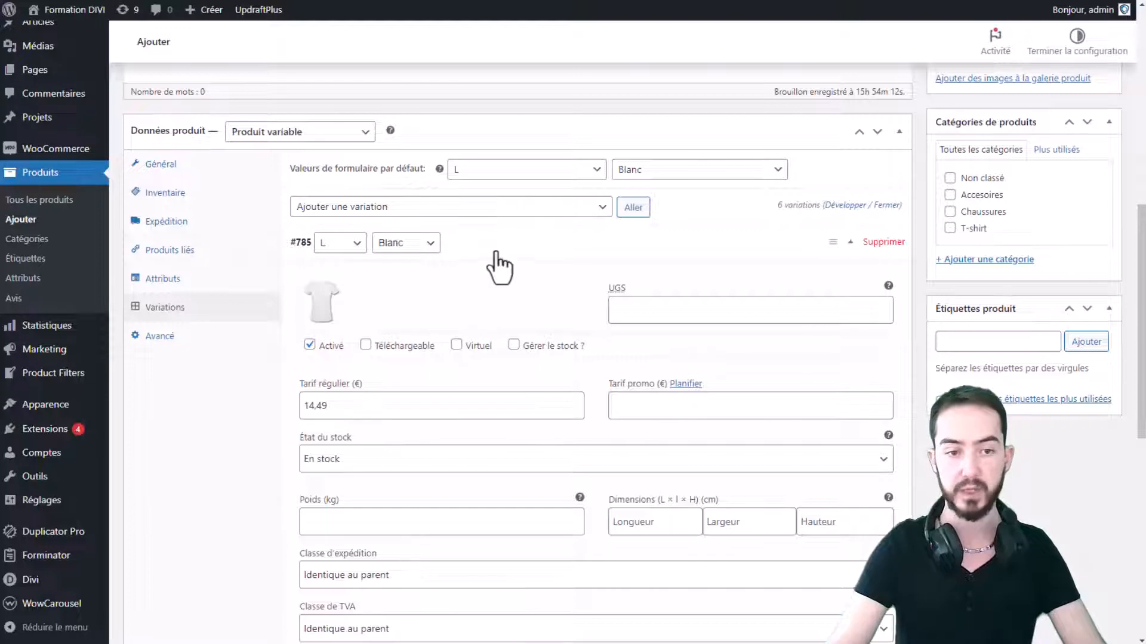
click(499, 266)
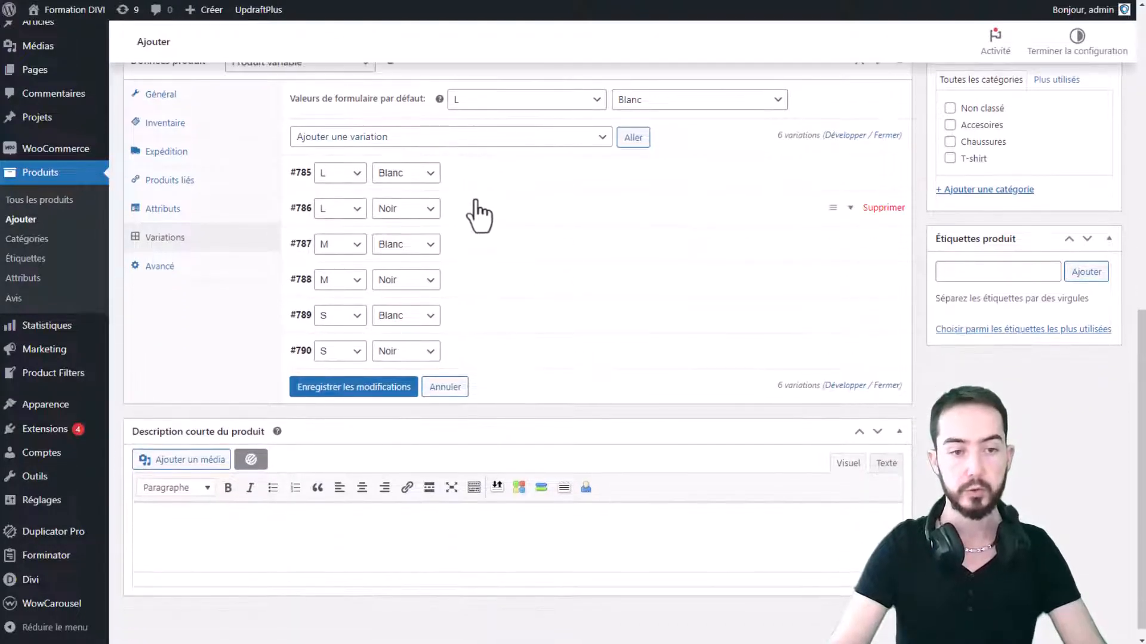
click(504, 180)
click(537, 182)
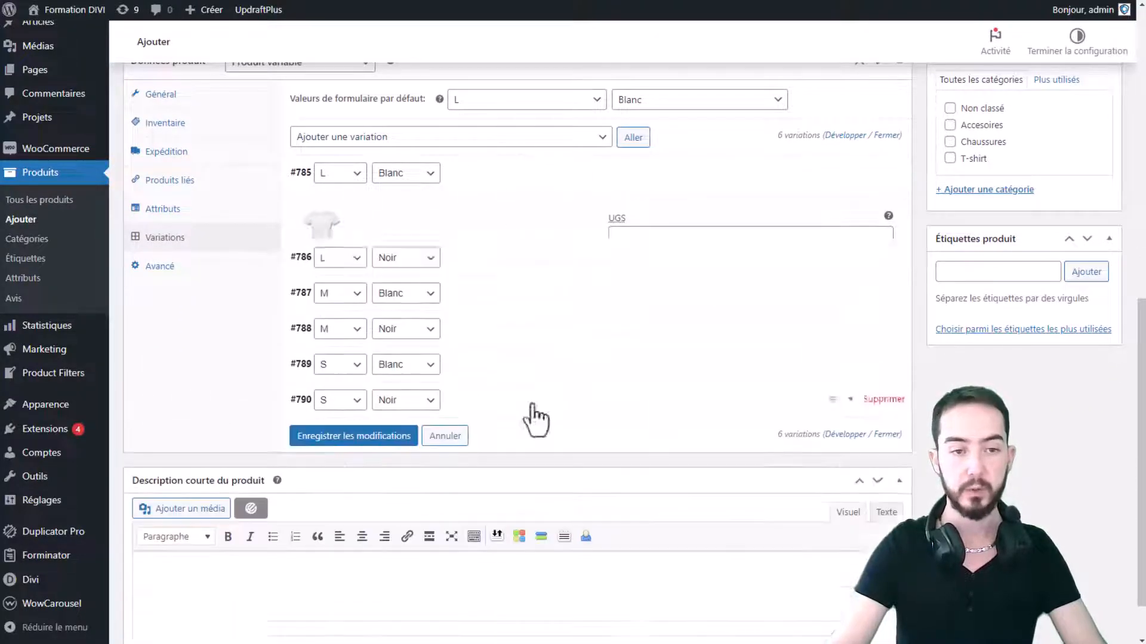
Step: Publish the Produit Variable product
scroll(835, 445, up, 3)
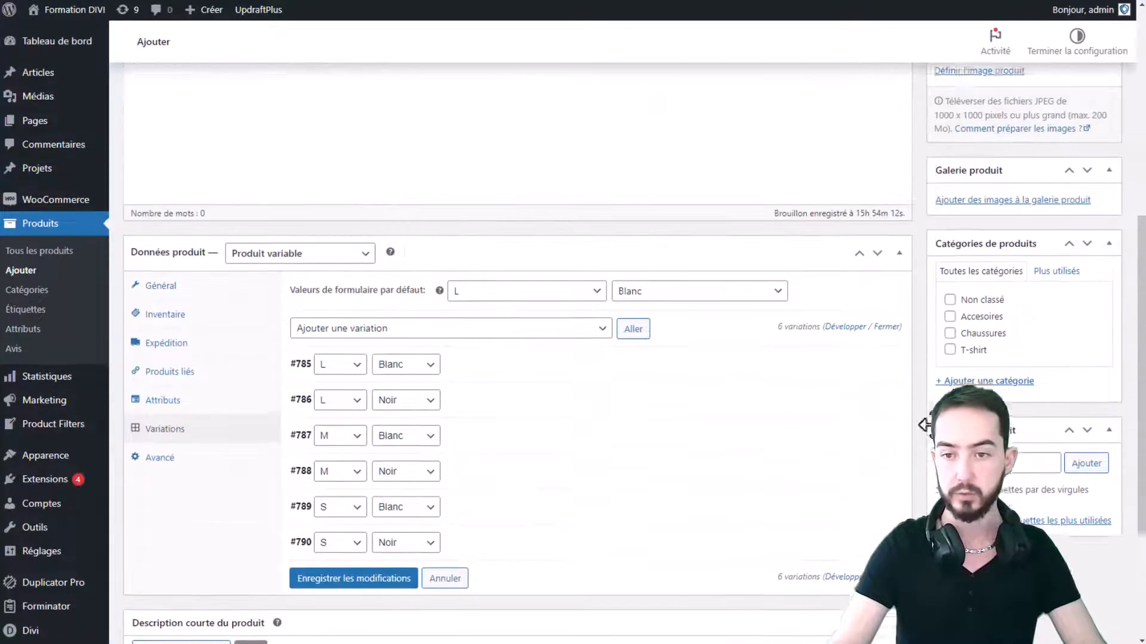
scroll(831, 429, up, 5)
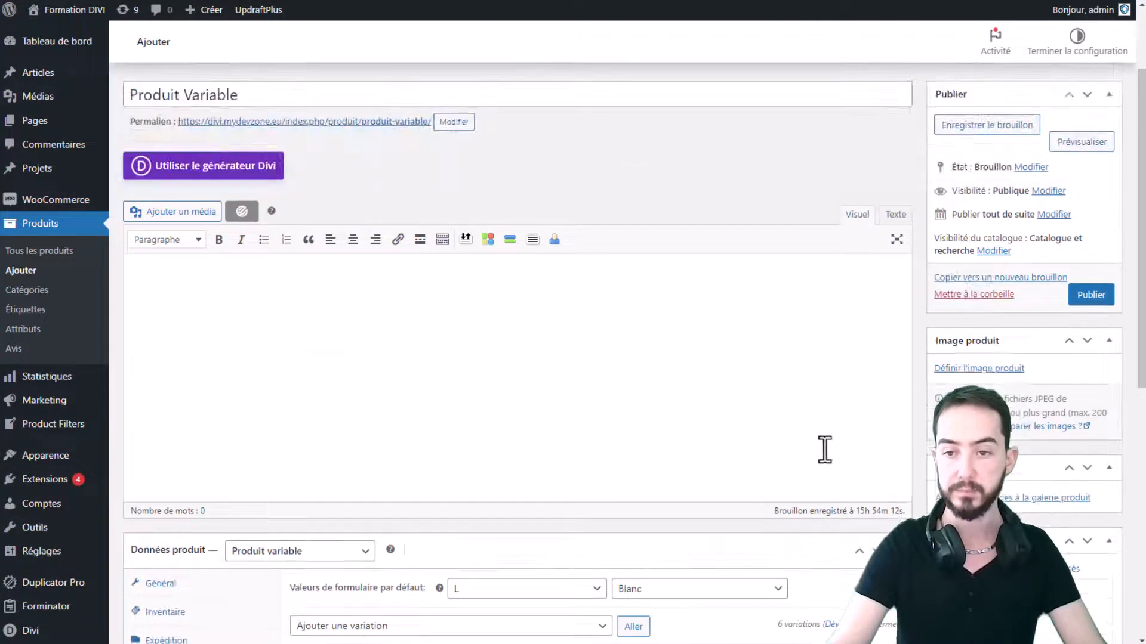
click(1088, 299)
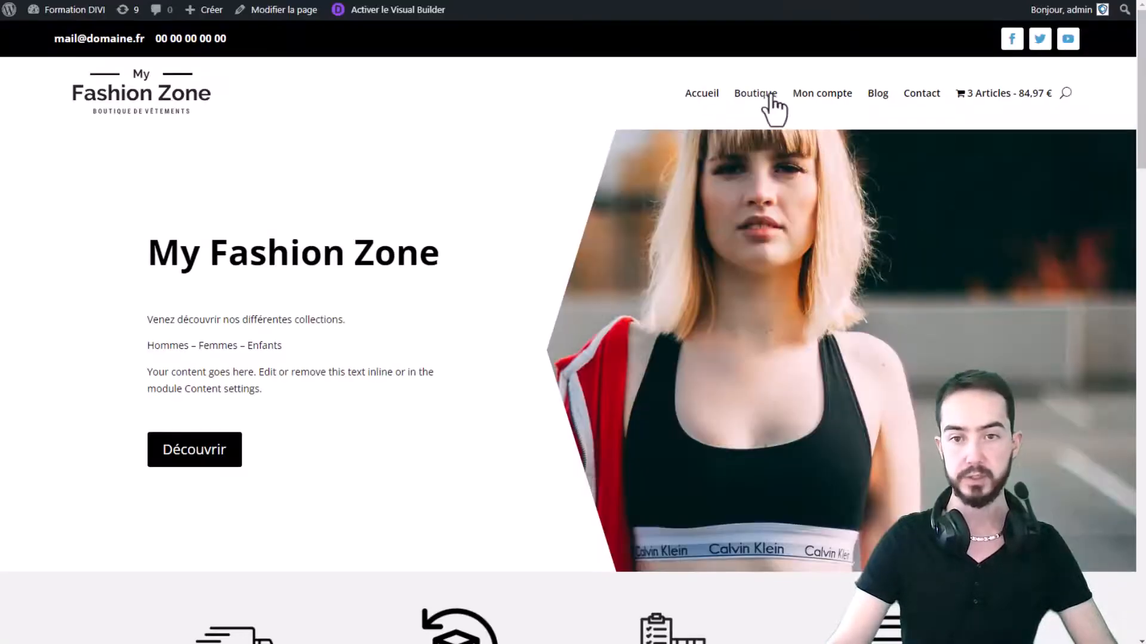
Step: Open the storefront's Boutique page and display the Produit Variable product page
click(770, 96)
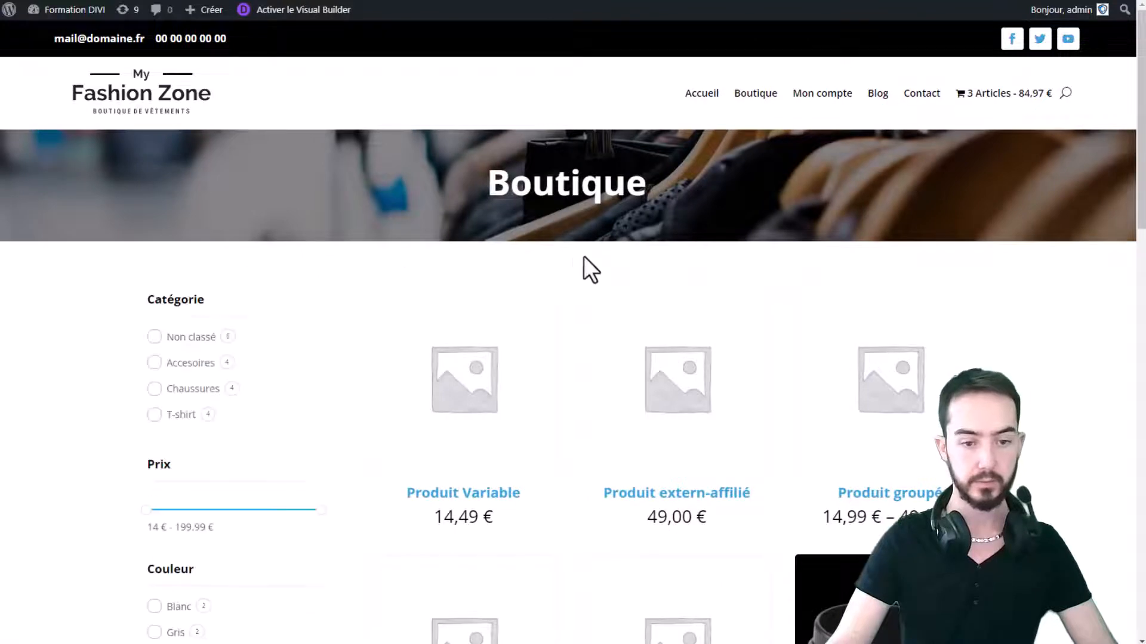
scroll(583, 257, down, 2)
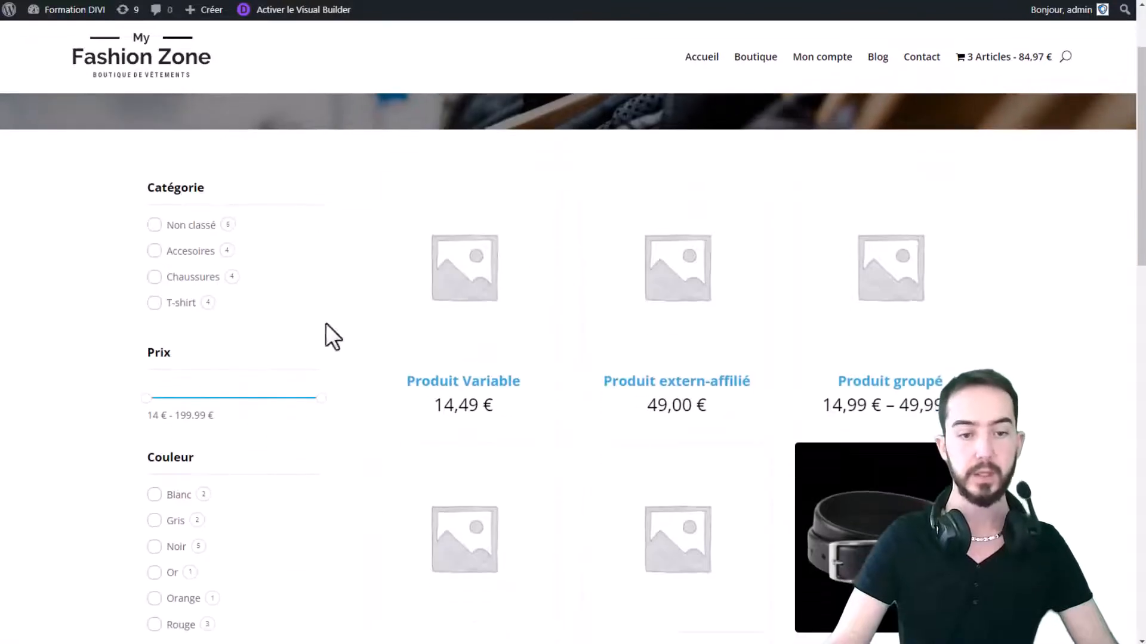
click(407, 416)
scroll(465, 334, down, 3)
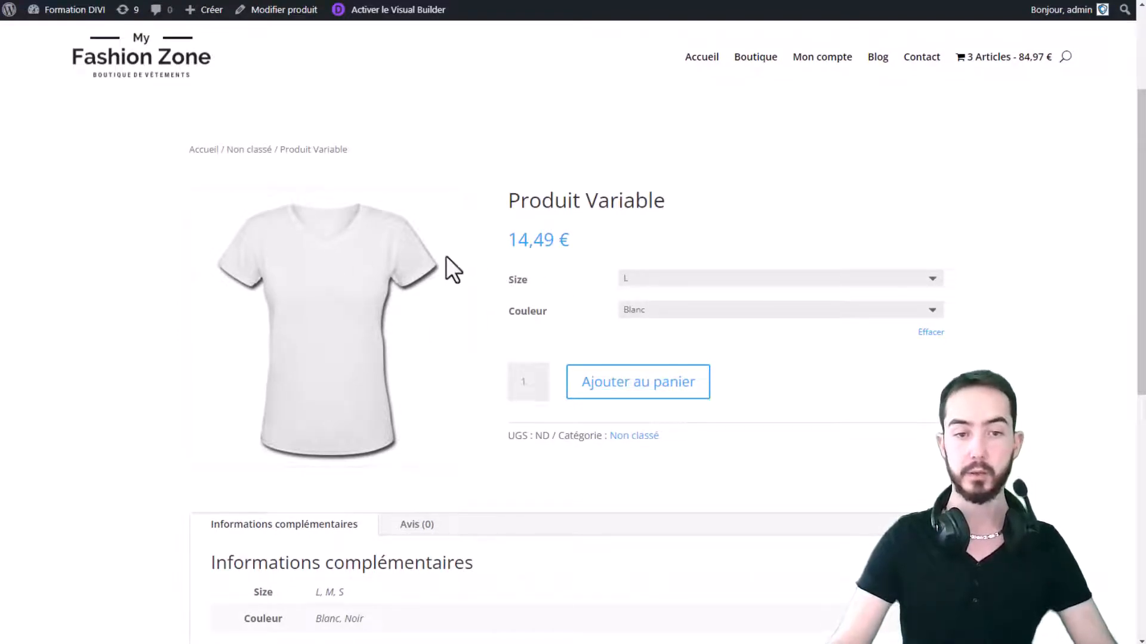
Step: Switch the product between sizes L, M and S and colours Noir and Blanc to compare each variation's image and price
click(639, 310)
click(635, 350)
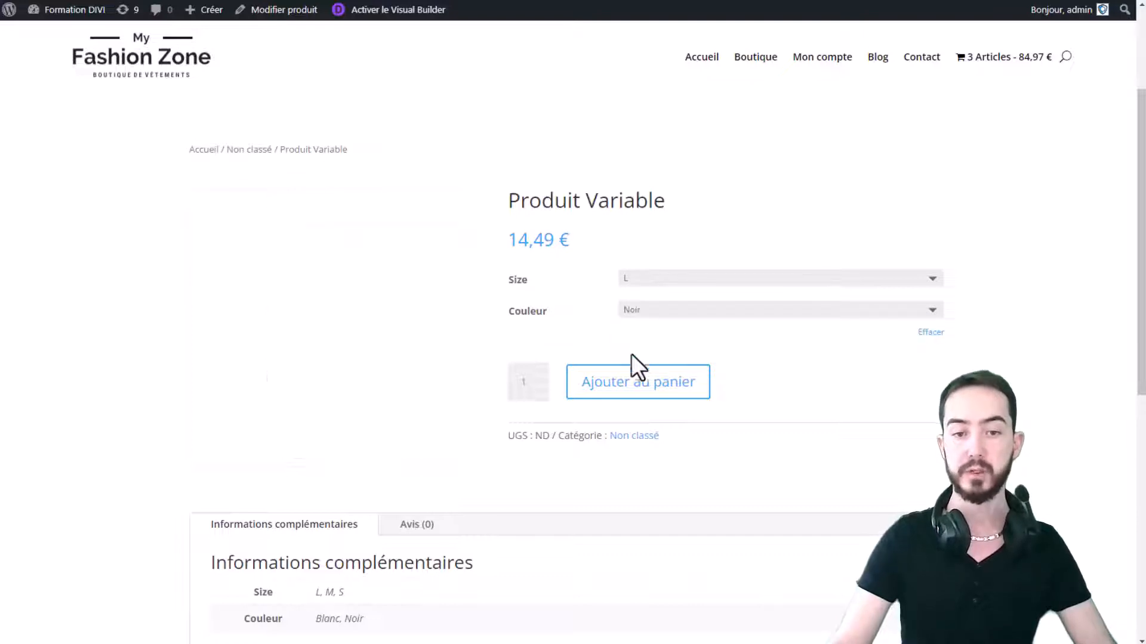
click(664, 278)
click(645, 318)
click(660, 281)
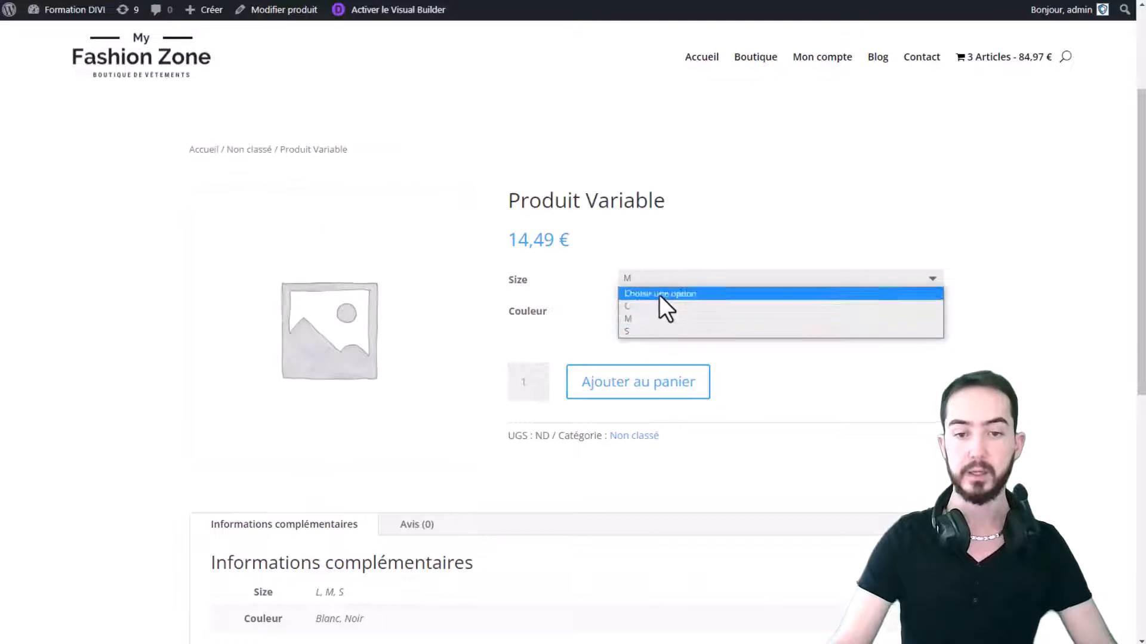
click(656, 307)
click(671, 282)
click(648, 330)
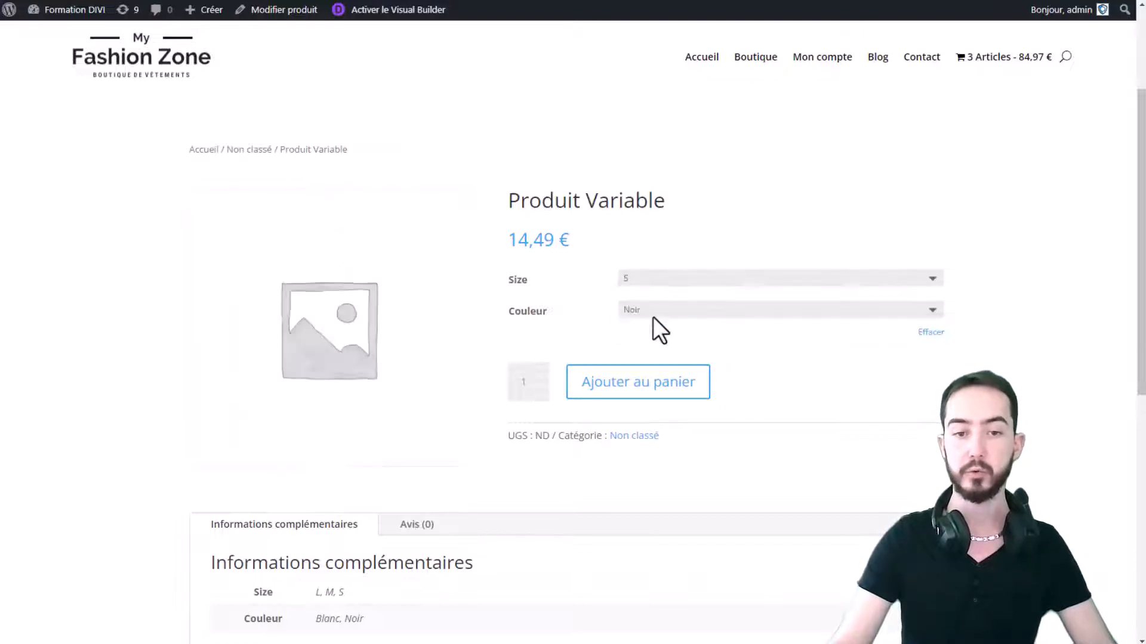
click(654, 313)
click(650, 337)
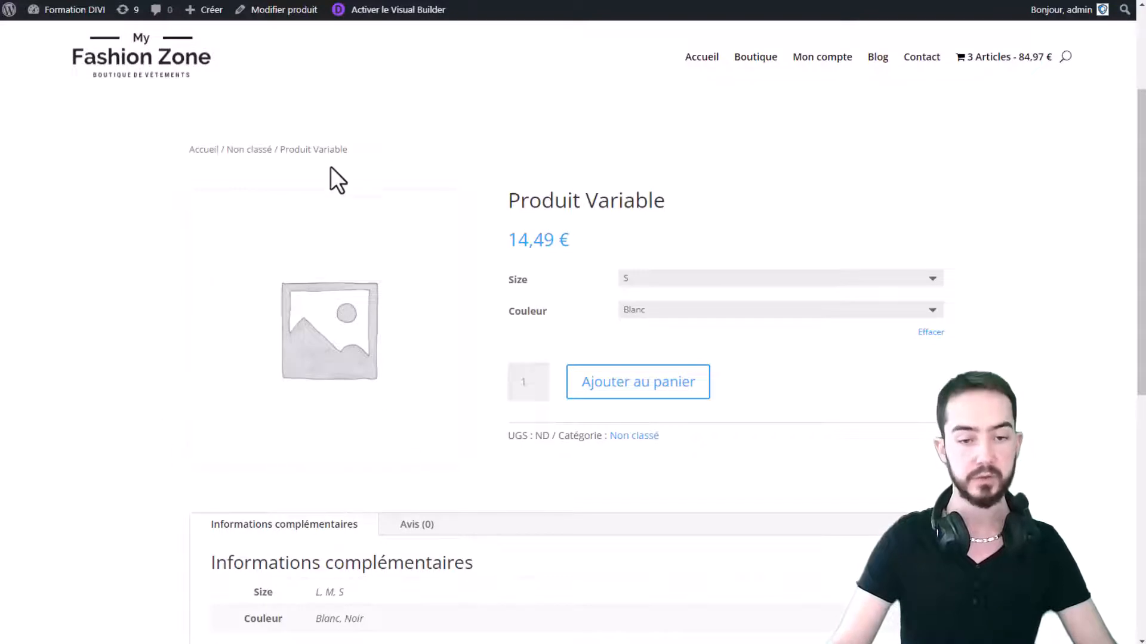
Step: Choose size L and colour Noir for Produit Variable and add one to the cart
click(656, 312)
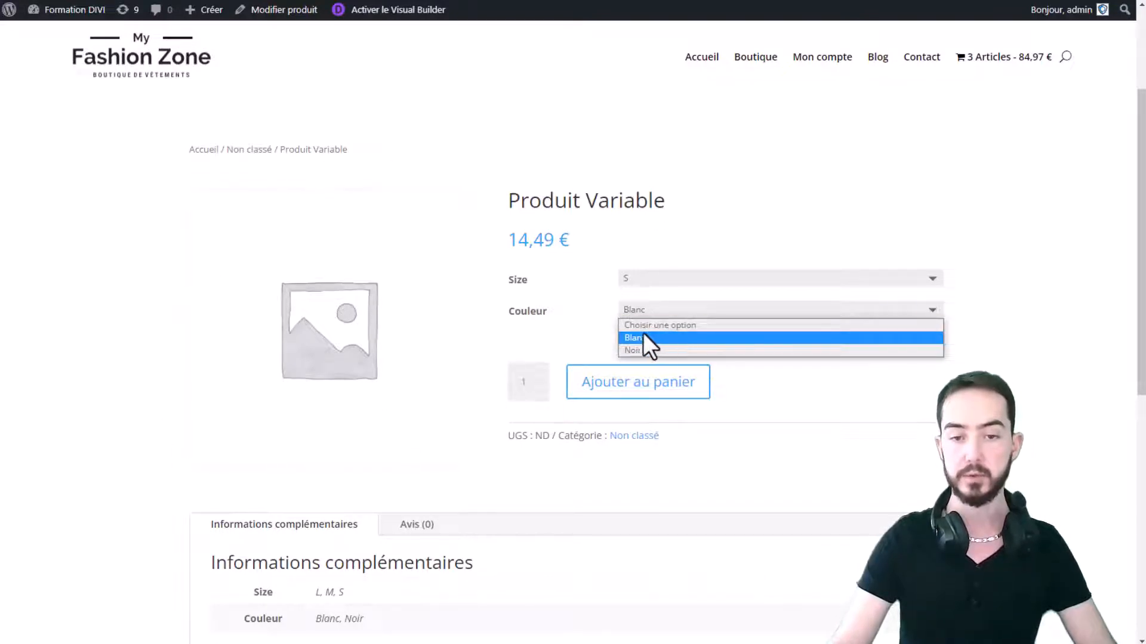
click(631, 350)
click(654, 280)
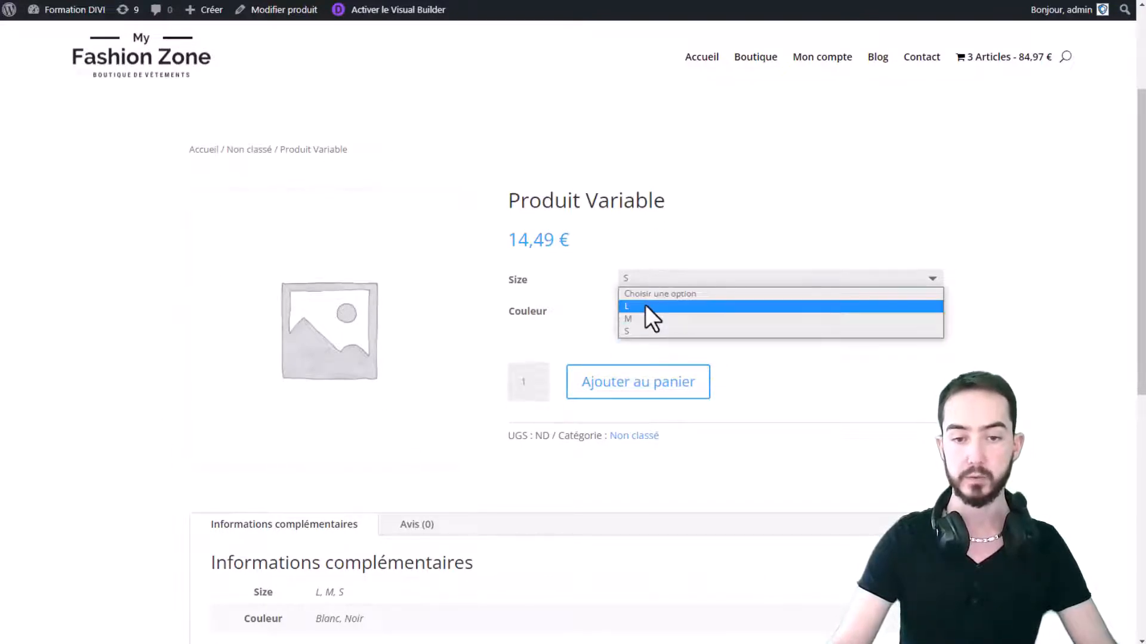
click(642, 316)
click(650, 282)
click(641, 307)
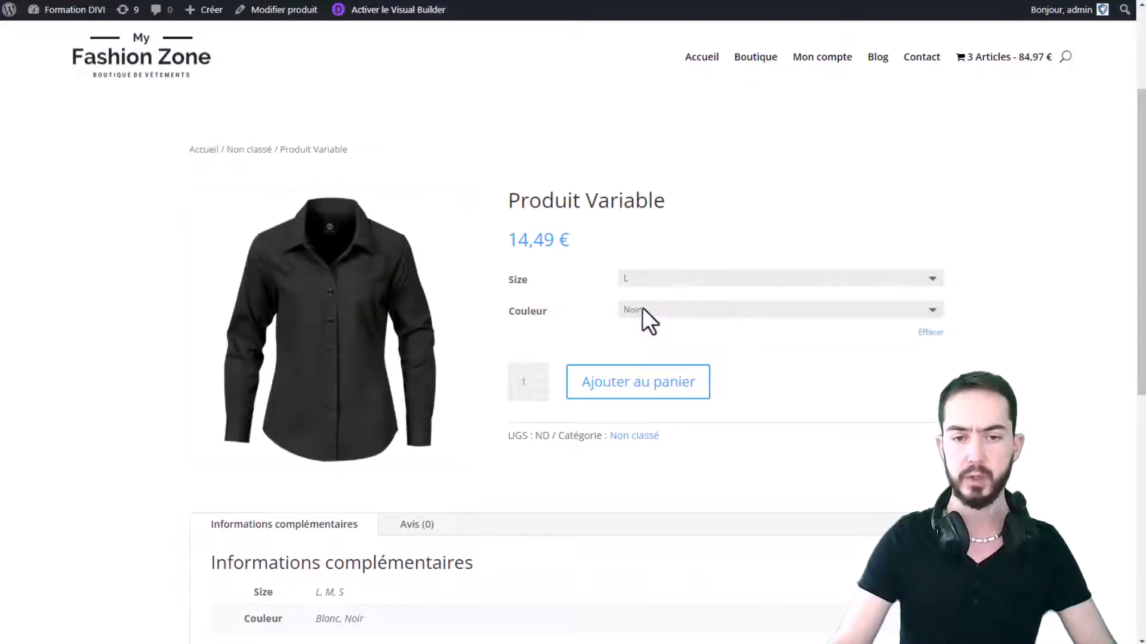
click(671, 386)
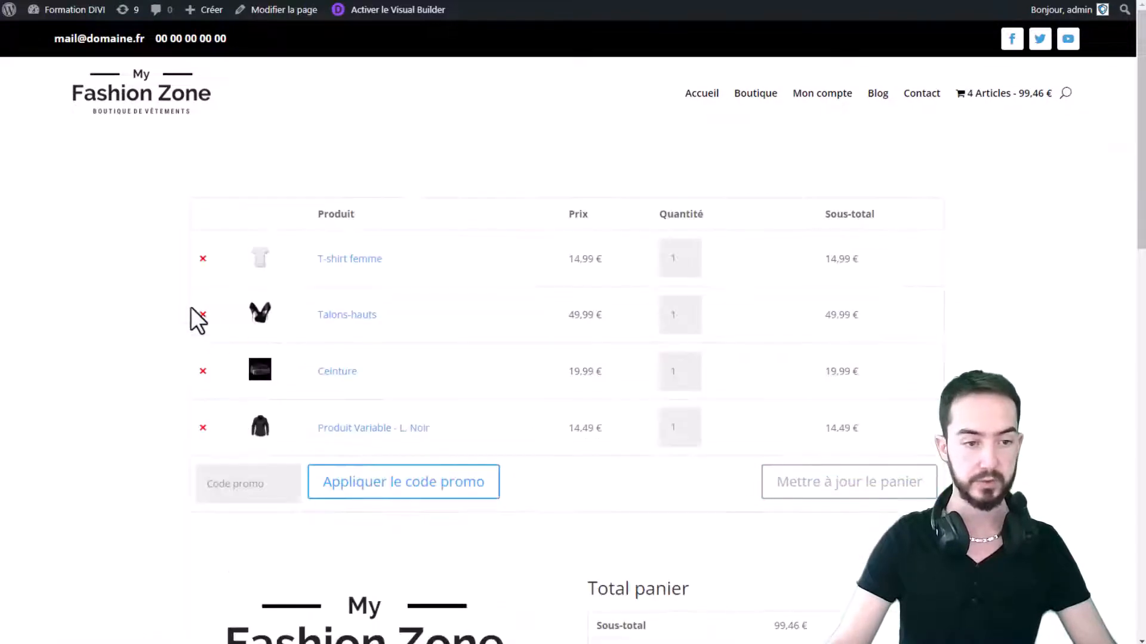
Step: Remove T-shirt femme, Talons-hauts and Ceinture from the cart
click(202, 260)
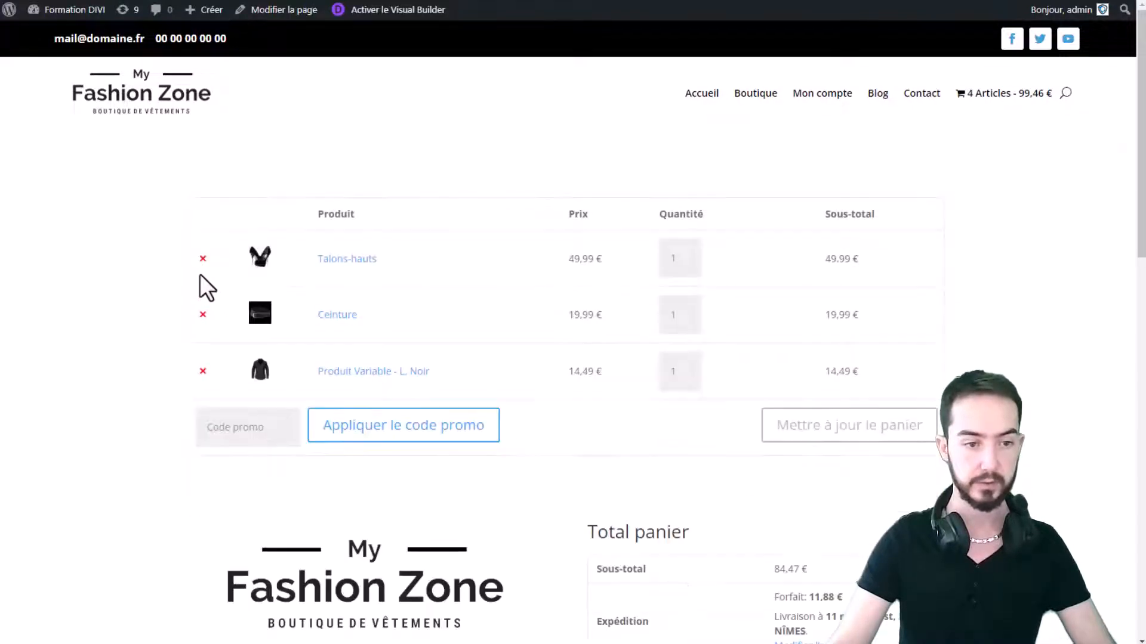
click(202, 262)
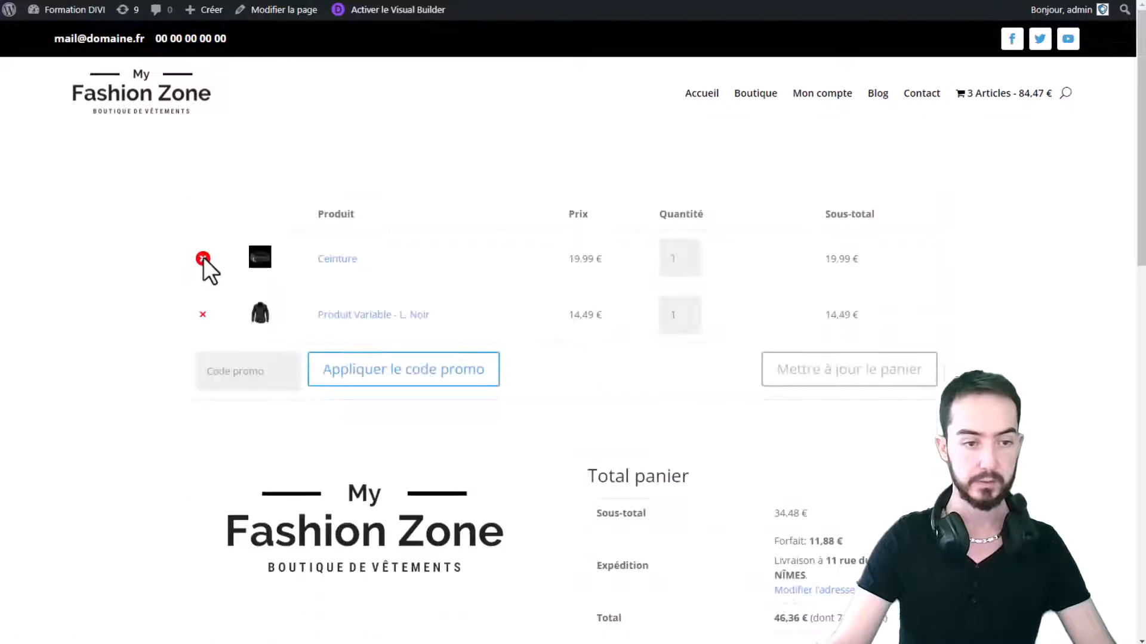
click(203, 259)
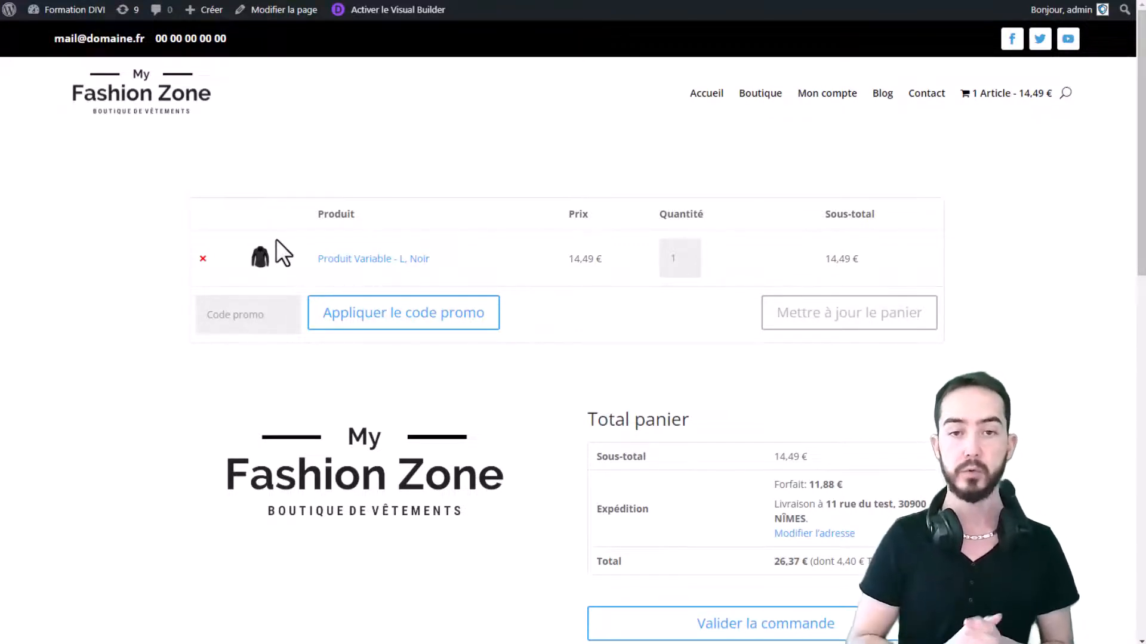
Step: Reopen Produit Variable from the shop, examine its default options and additional information, and return to the Boutique product list
click(757, 94)
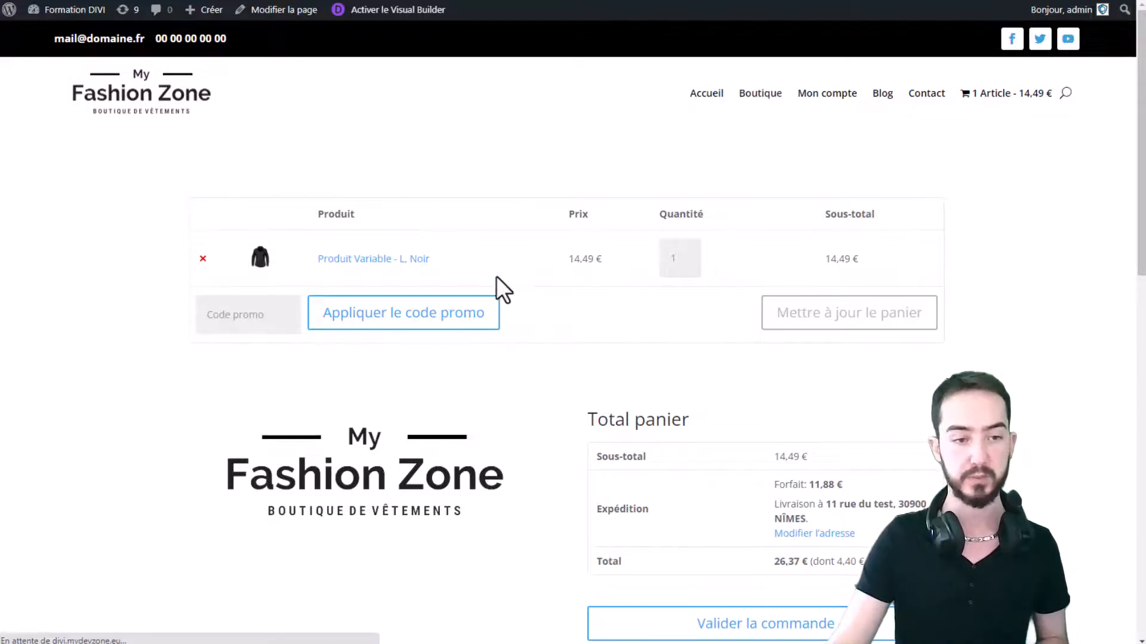
scroll(597, 394, down, 1)
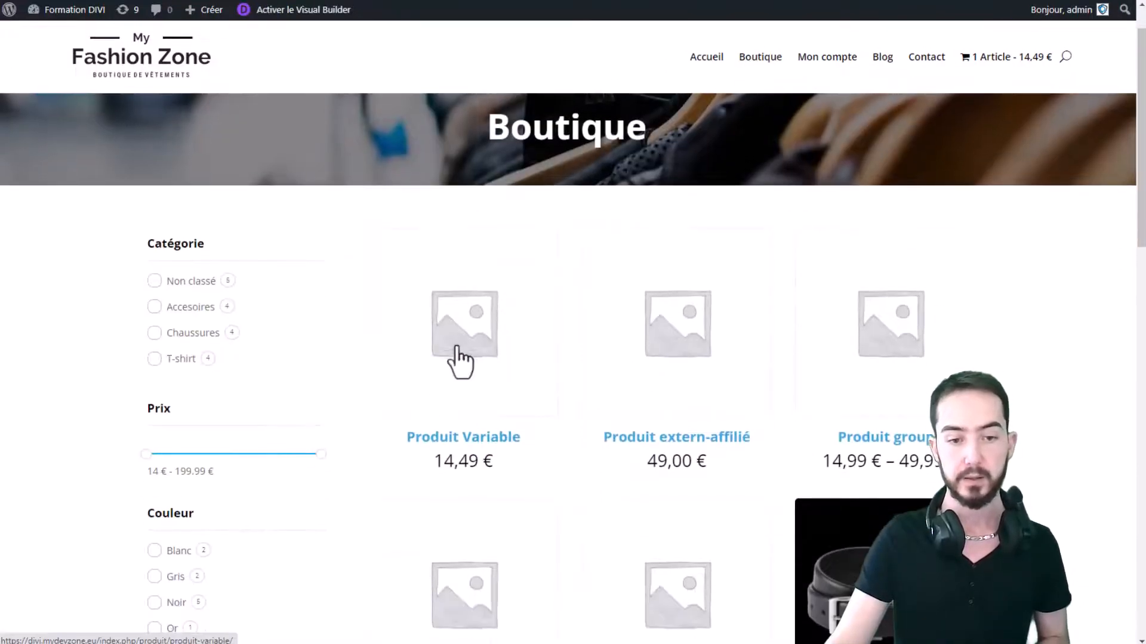
click(524, 303)
scroll(677, 375, down, 2)
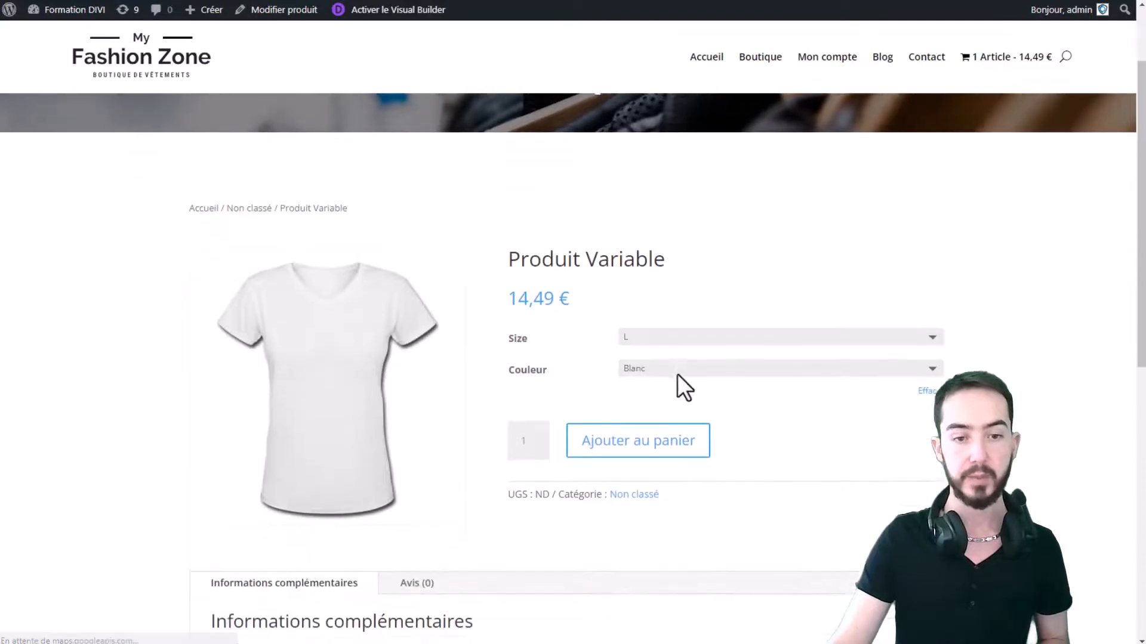
scroll(644, 327, down, 2)
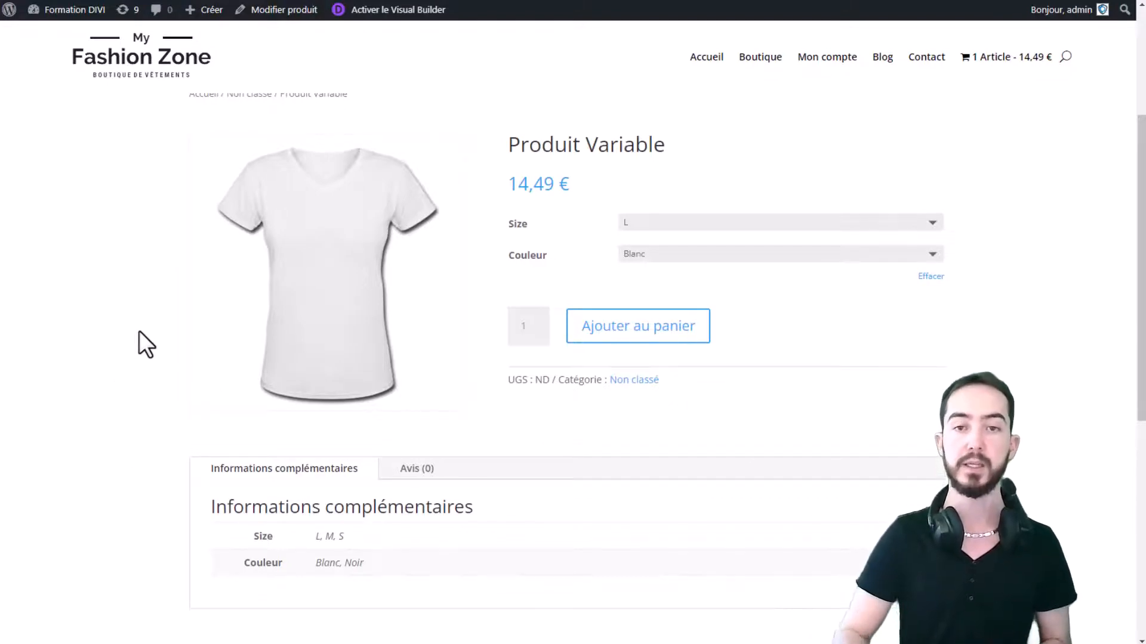
click(766, 59)
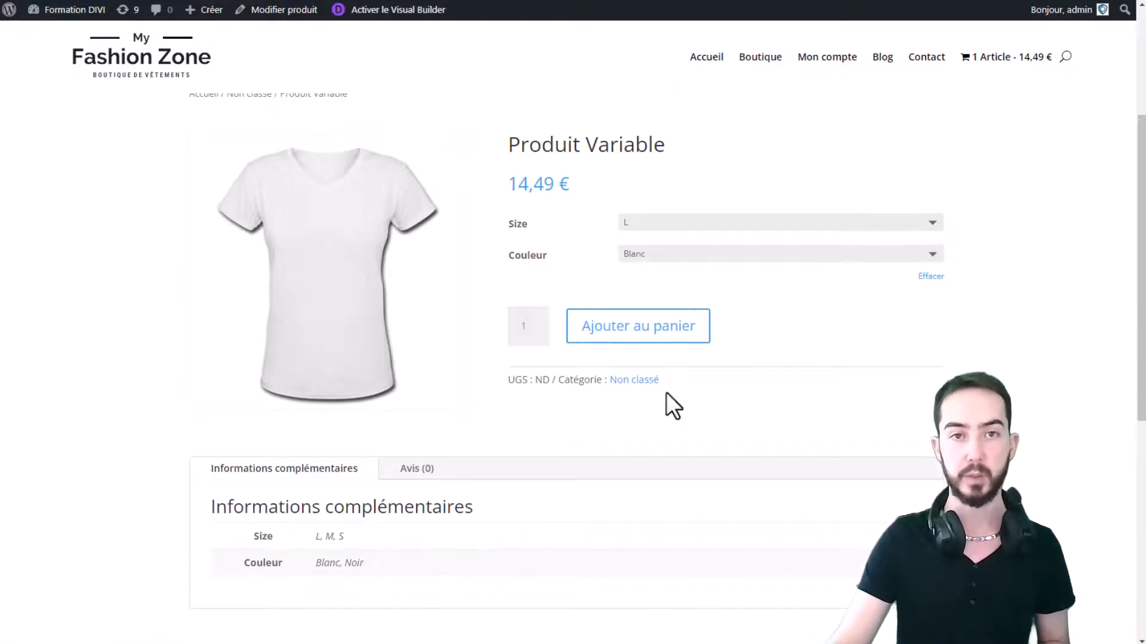
scroll(654, 335, down, 3)
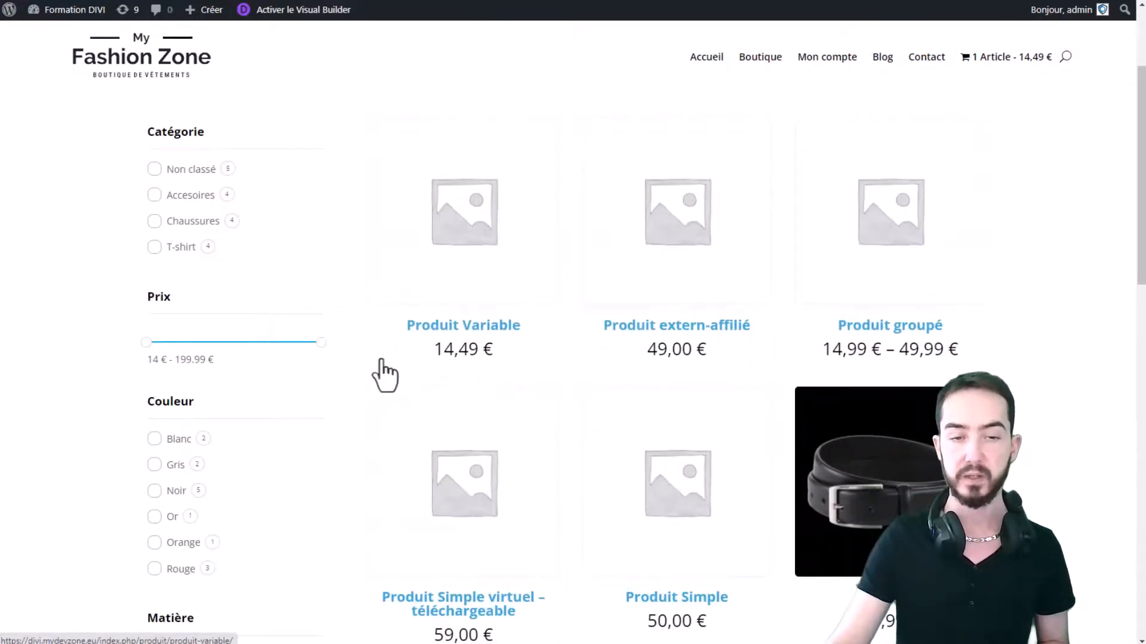